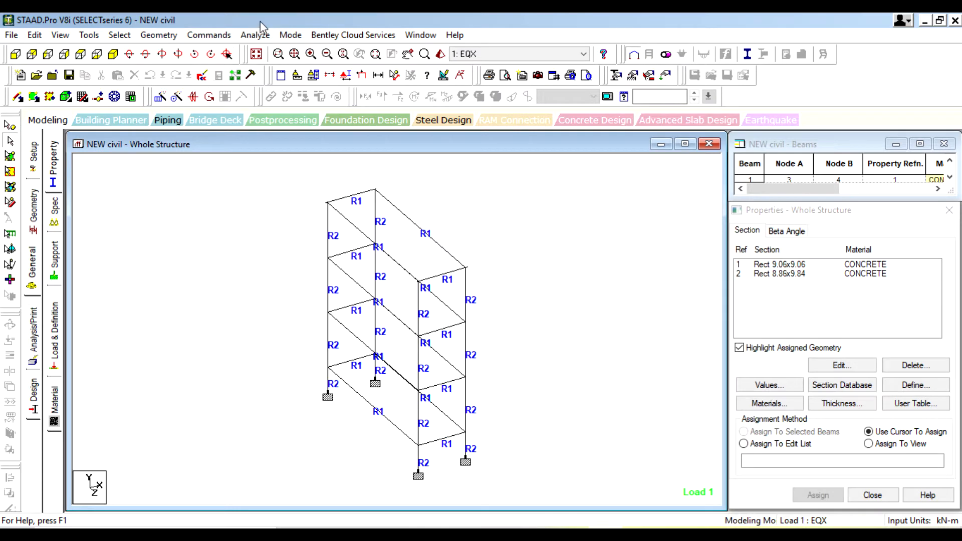
Open the load and definition settings, list the reference load and wind definitions, and select the TYPE 1 : WIND 1 definition
{"action": "left_click", "coordinate": [56, 348]}
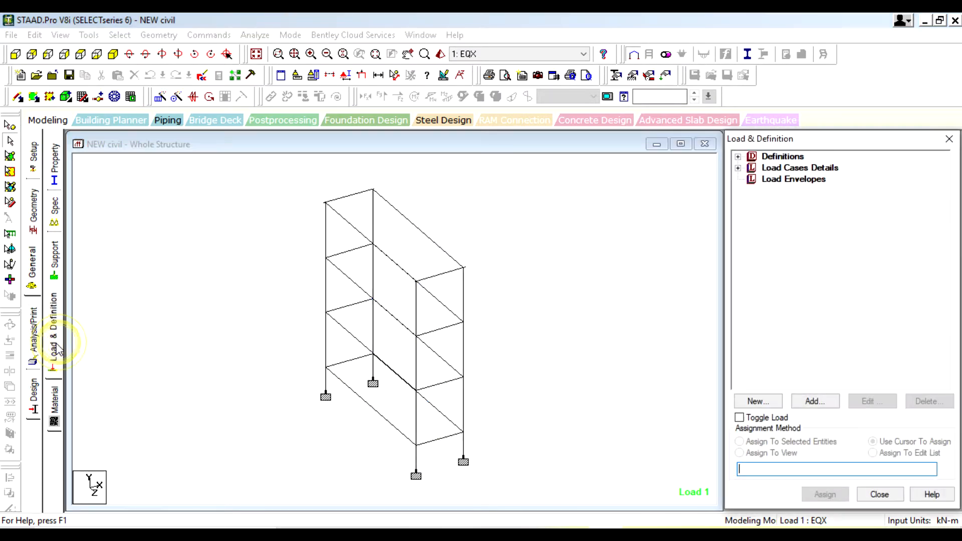
{"action": "left_click", "coordinate": [738, 156]}
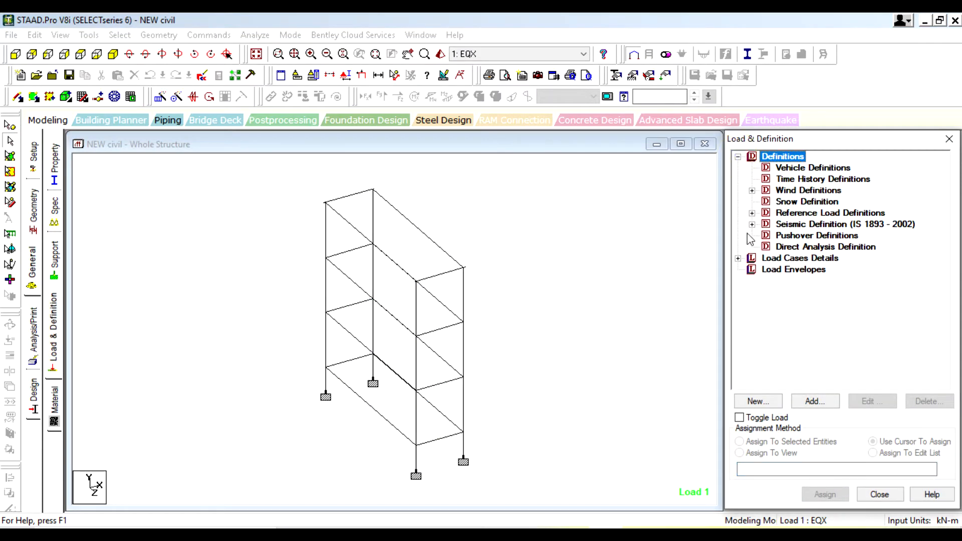
{"action": "left_click", "coordinate": [752, 213]}
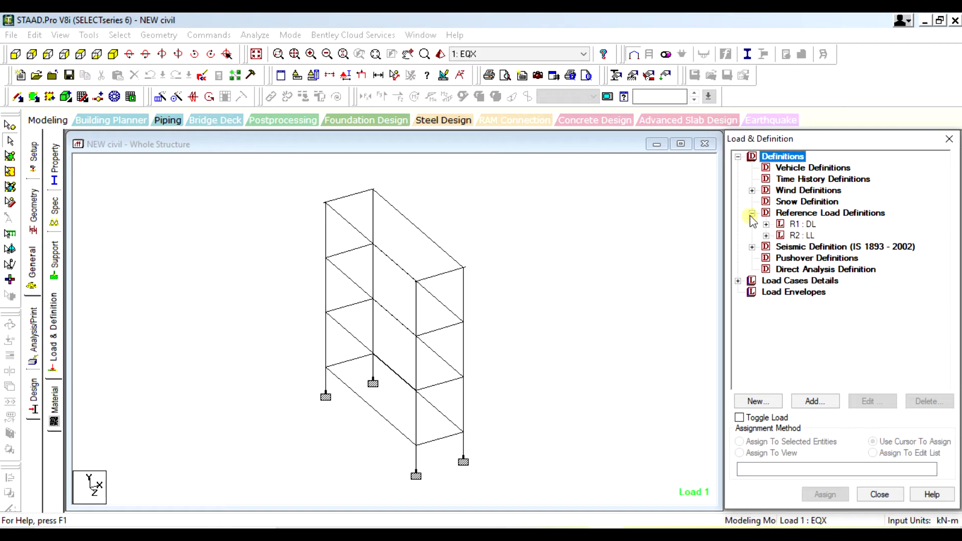
{"action": "left_click", "coordinate": [752, 190]}
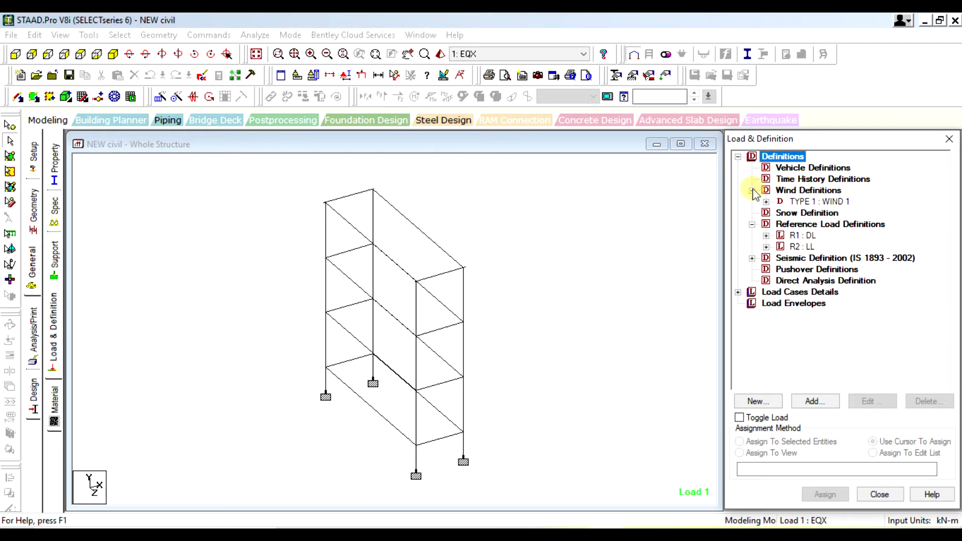
{"action": "left_click", "coordinate": [815, 203]}
Review the contents list of the NEW civil.std command file in the STAAD.Pro Editor and close the editor
{"action": "left_click", "coordinate": [211, 75]}
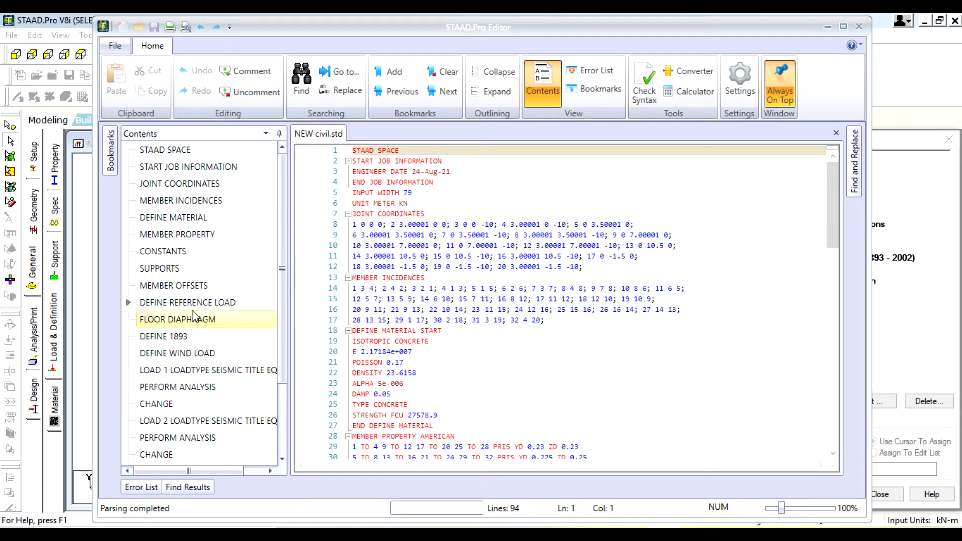
{"action": "left_click", "coordinate": [176, 236]}
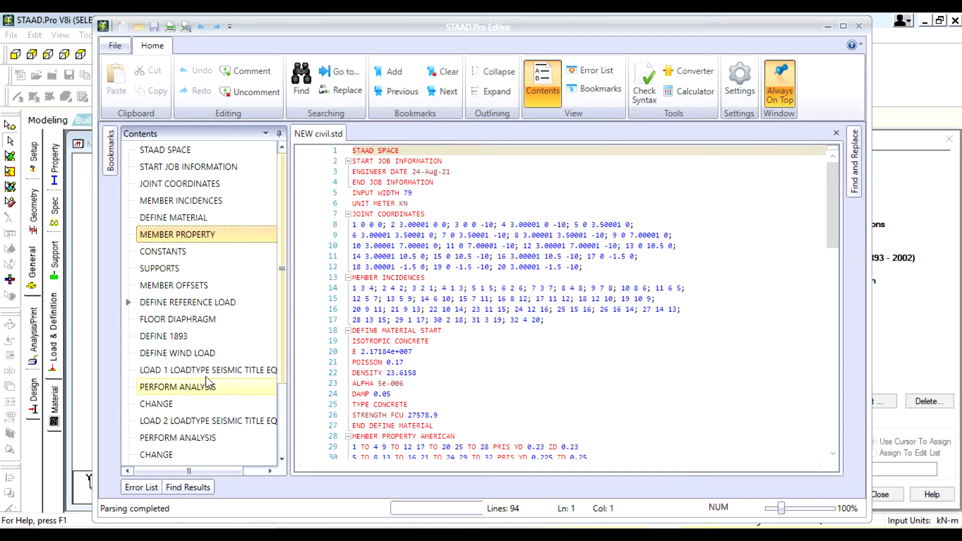
{"action": "scroll", "coordinate": [194, 340], "scroll_direction": "down", "scroll_amount": 1}
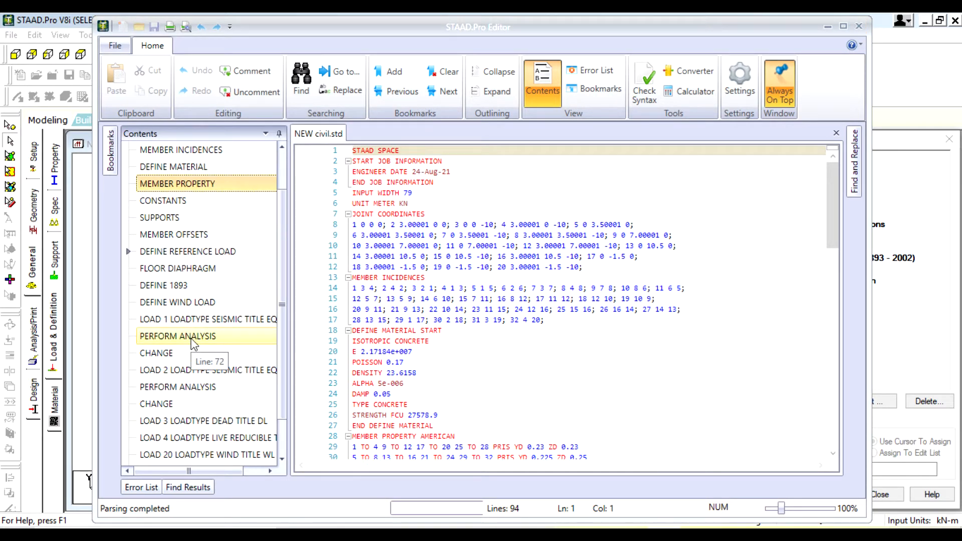
{"action": "left_click", "coordinate": [860, 26]}
Delete the TYPE 1 : WIND 1 wind definition together with the wind load items that use it
{"action": "left_click", "coordinate": [818, 202]}
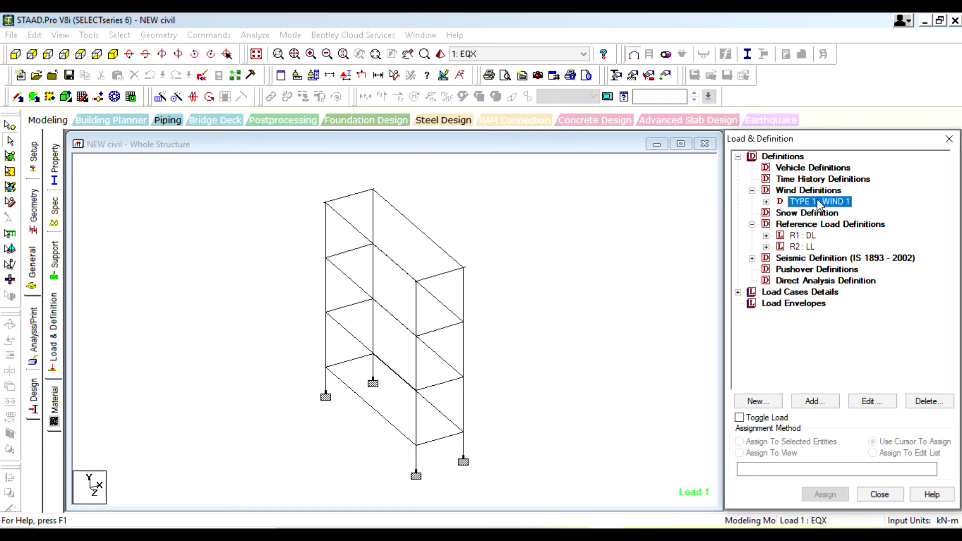
{"action": "key", "text": "Delete"}
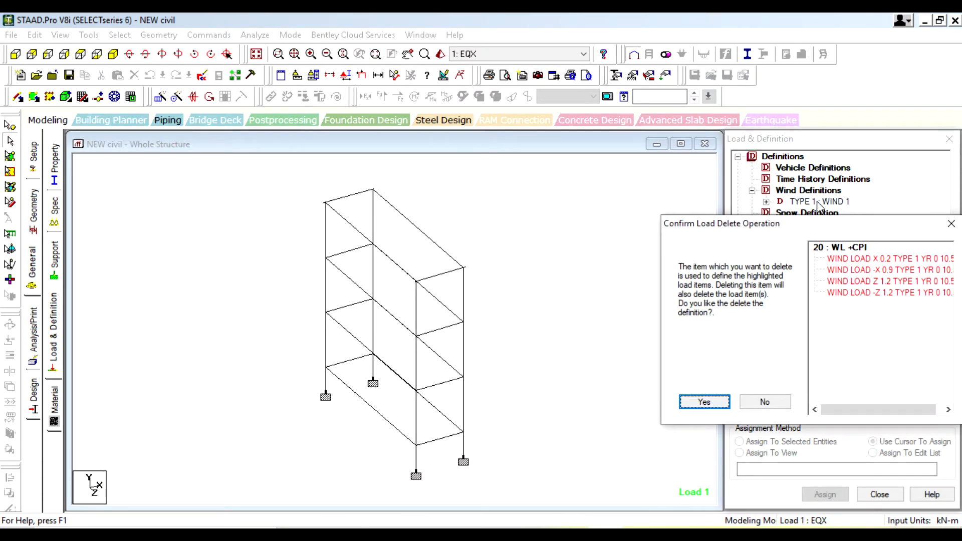
{"action": "left_click", "coordinate": [704, 402]}
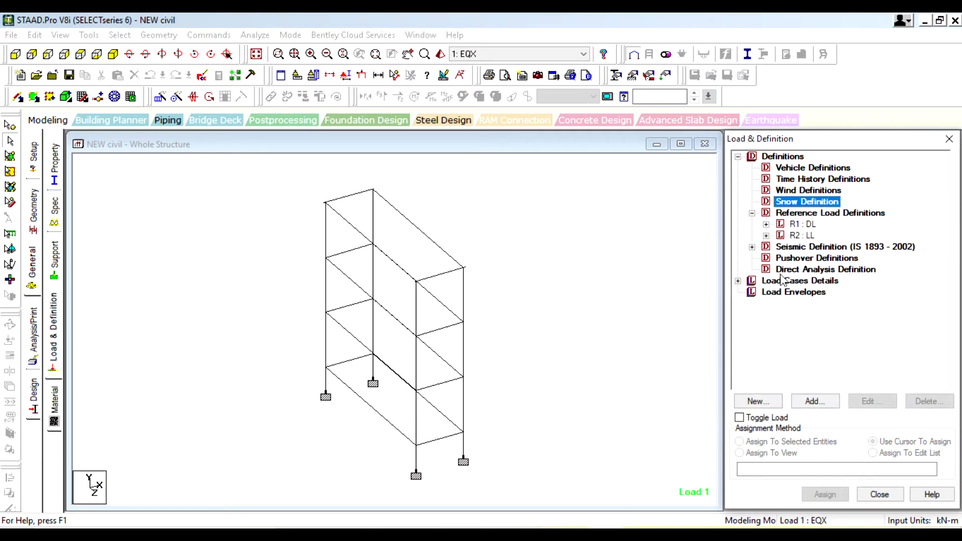
Select the WL +CPI load case, save the modified structure and open its command file in the STAAD.Pro Editor
{"action": "left_click", "coordinate": [738, 281]}
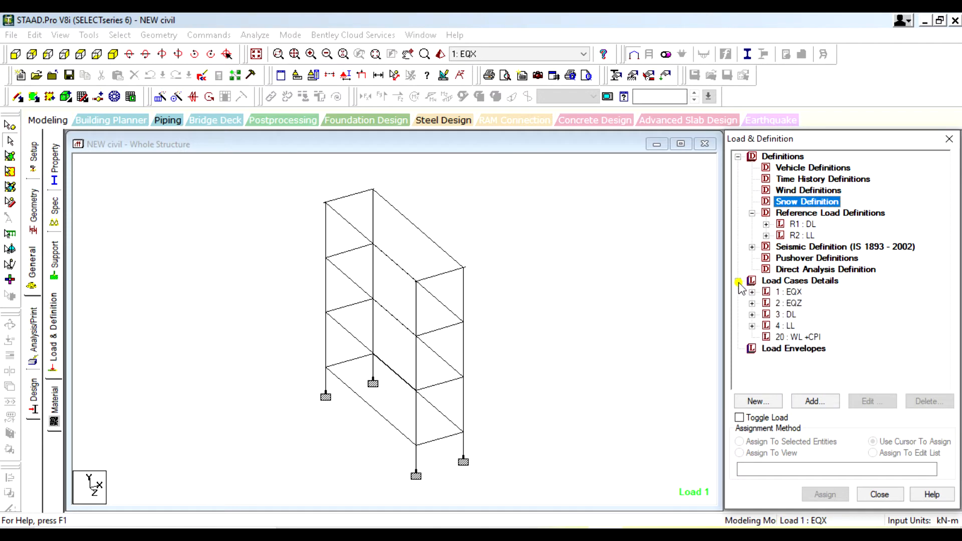
{"action": "left_click", "coordinate": [783, 338]}
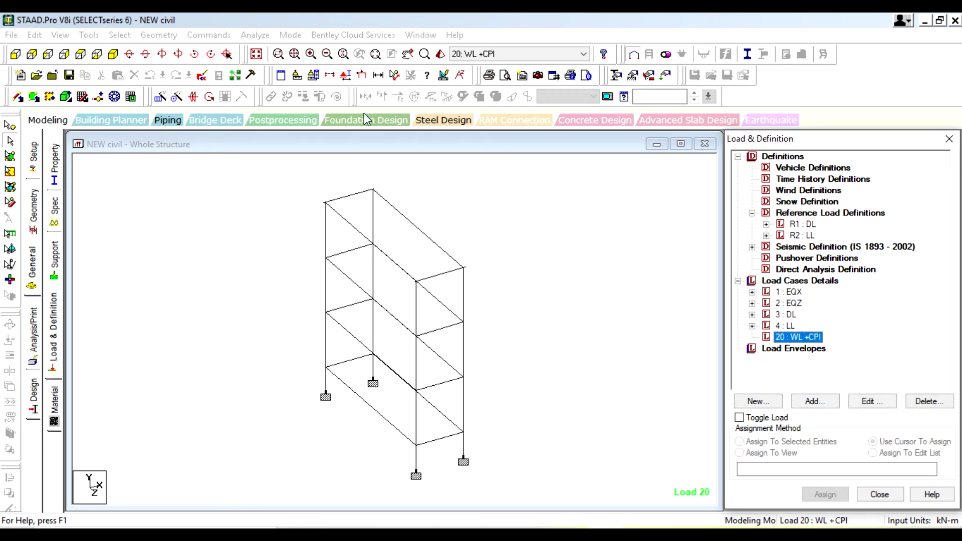
{"action": "left_click", "coordinate": [150, 36]}
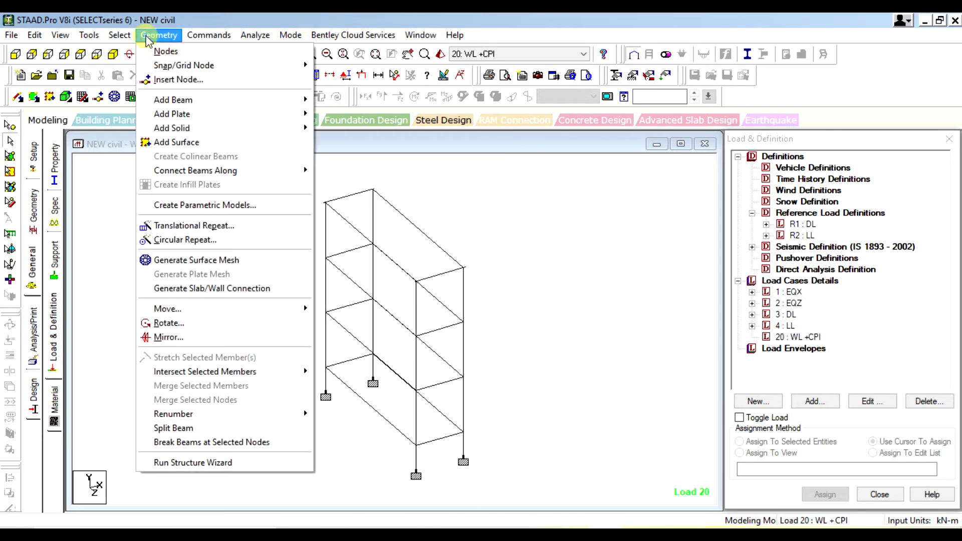
{"action": "left_click", "coordinate": [268, 20]}
{"action": "left_click", "coordinate": [201, 77]}
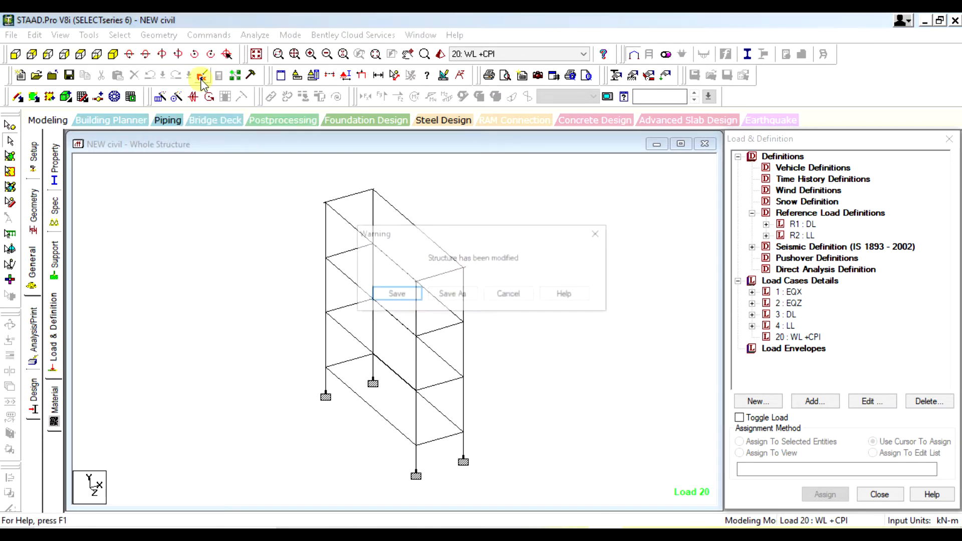
{"action": "left_click", "coordinate": [393, 294]}
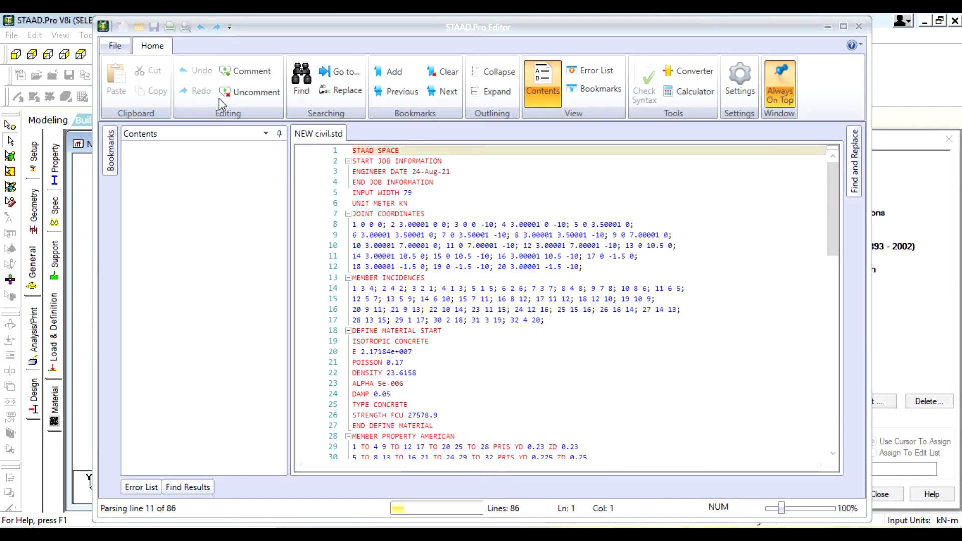
Comment out the LOAD 20 wind load case line in the command file and save the changes on closing the editor
{"action": "scroll", "coordinate": [182, 378], "scroll_direction": "down", "scroll_amount": 1}
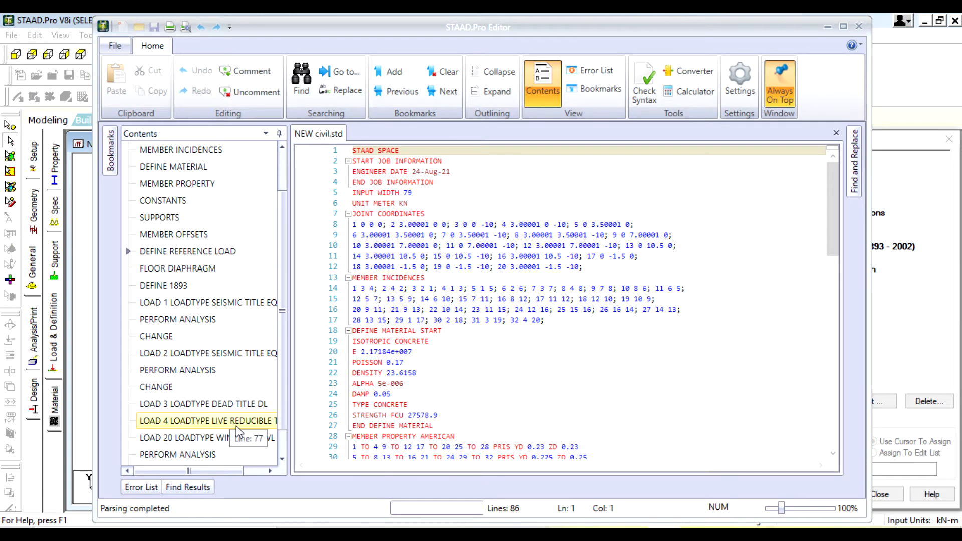
{"action": "left_click", "coordinate": [236, 441]}
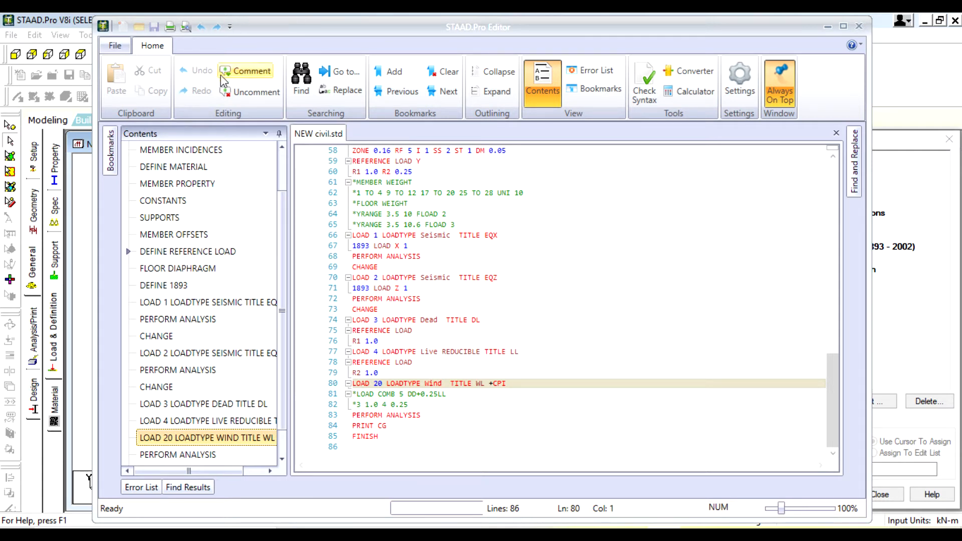
{"action": "left_click", "coordinate": [235, 69]}
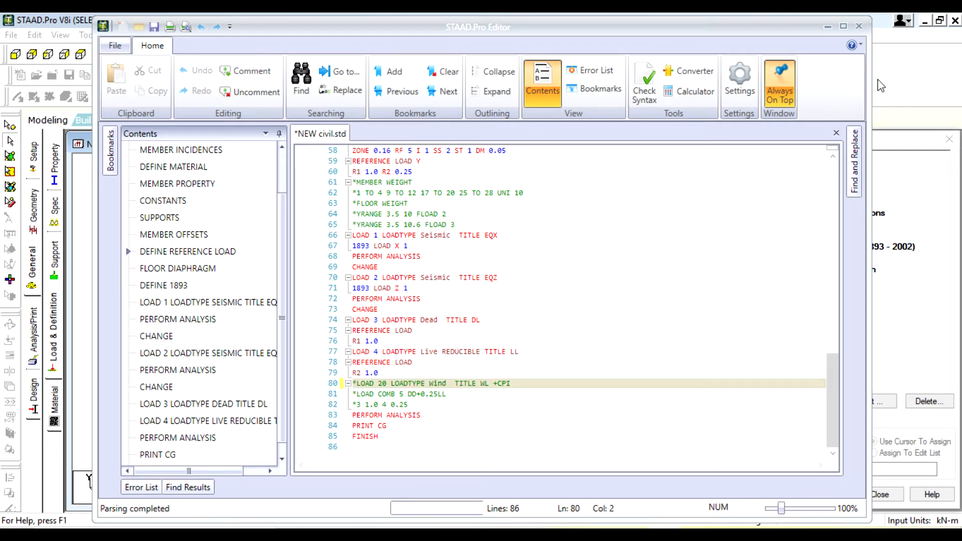
{"action": "left_click", "coordinate": [859, 26]}
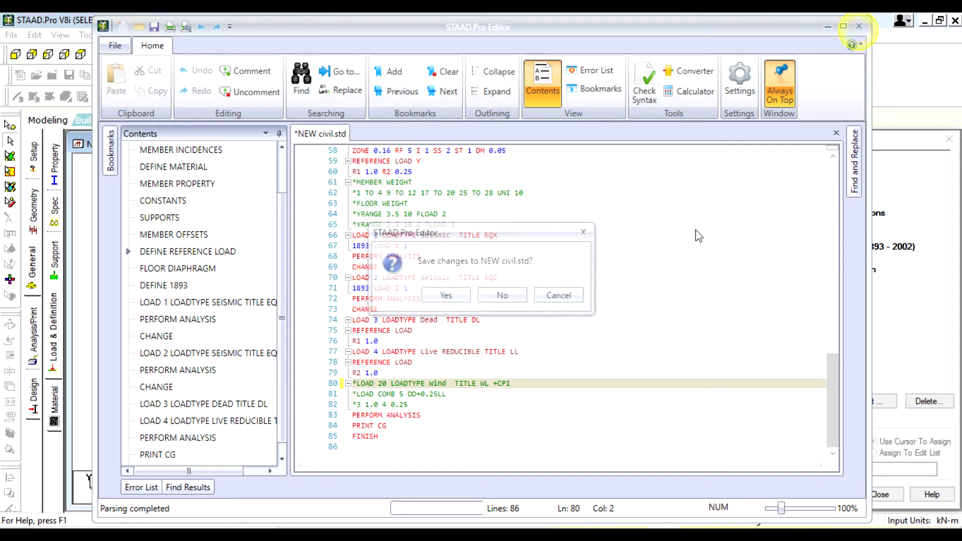
{"action": "left_click", "coordinate": [464, 297]}
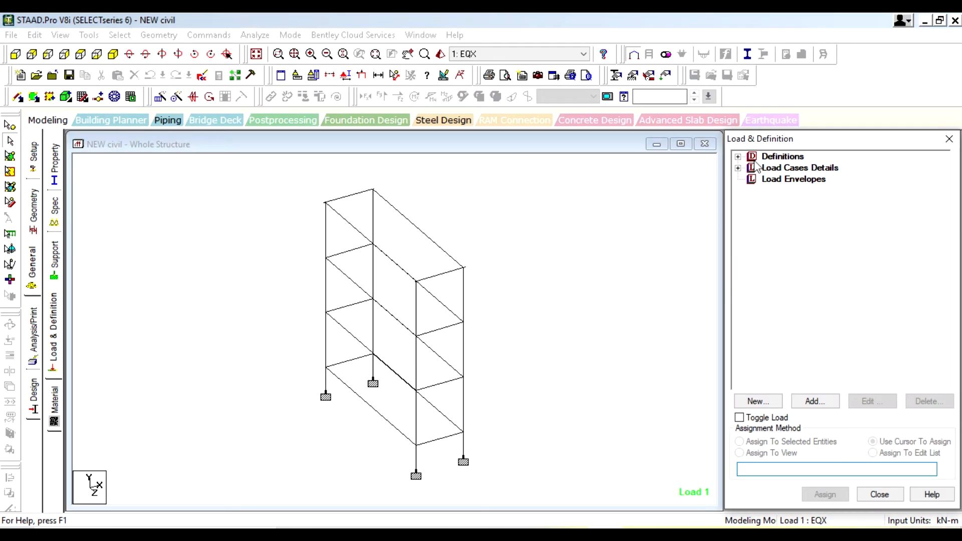
Examine the seismic load items under the EQX and EQZ load cases
{"action": "left_click", "coordinate": [738, 168]}
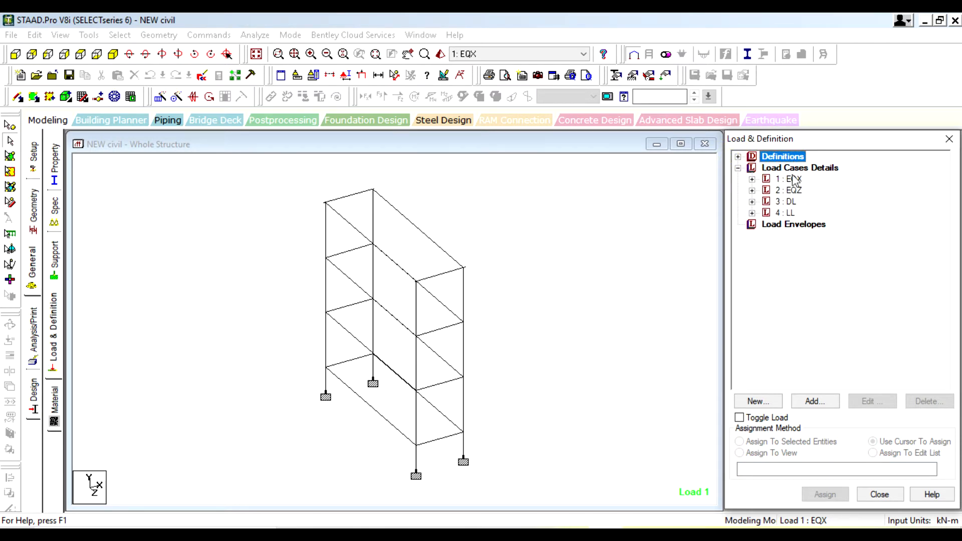
{"action": "left_click", "coordinate": [751, 178]}
{"action": "left_click", "coordinate": [815, 190]}
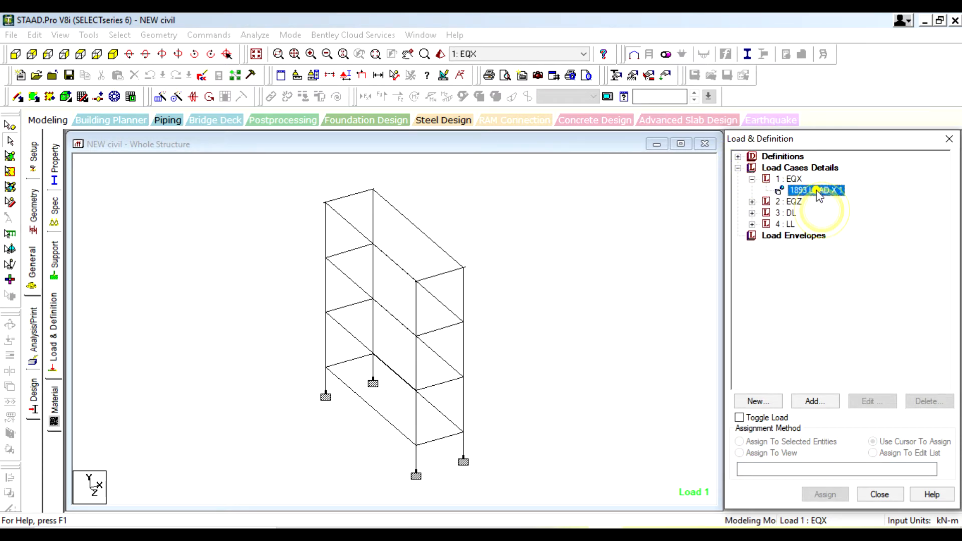
{"action": "left_click", "coordinate": [752, 201]}
{"action": "left_click", "coordinate": [807, 212]}
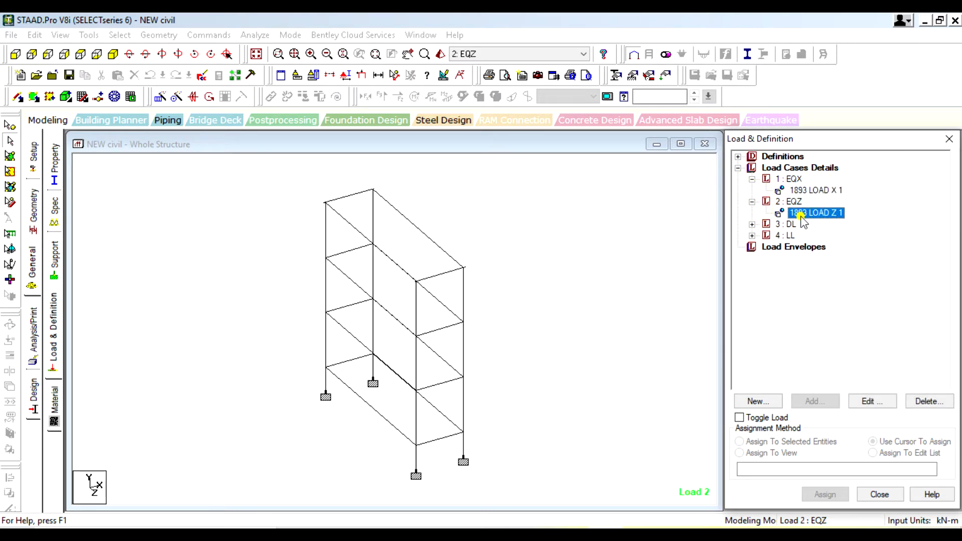
{"action": "left_click", "coordinate": [807, 191]}
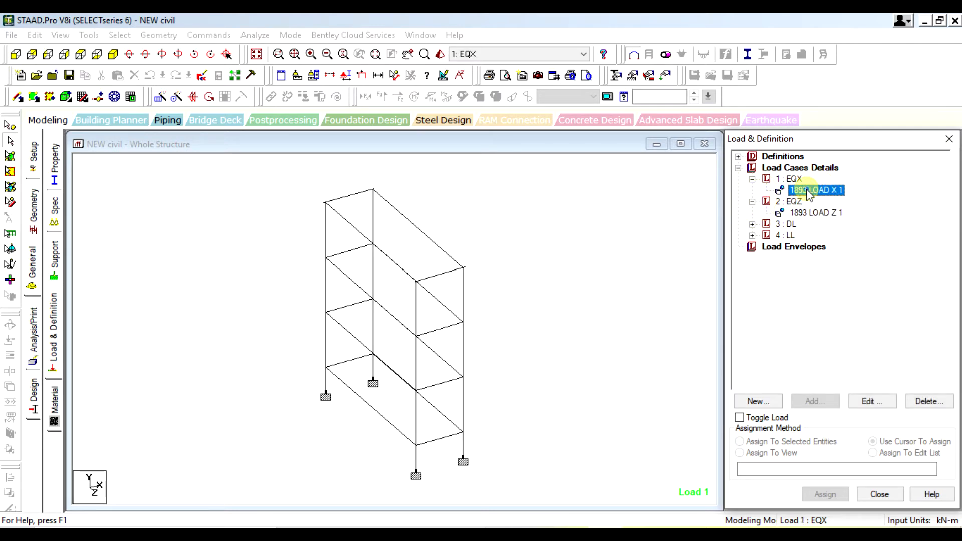
{"action": "left_click", "coordinate": [789, 178]}
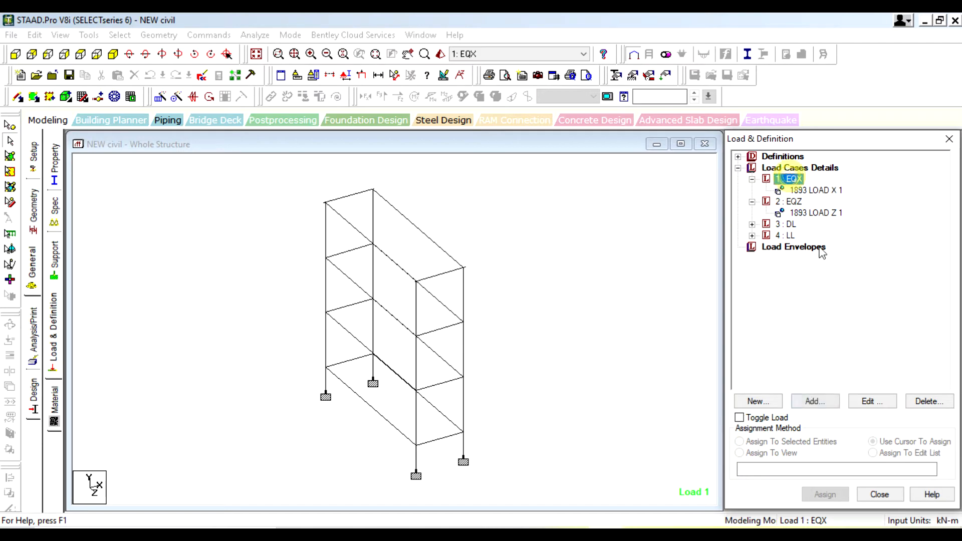
{"action": "left_click", "coordinate": [832, 401]}
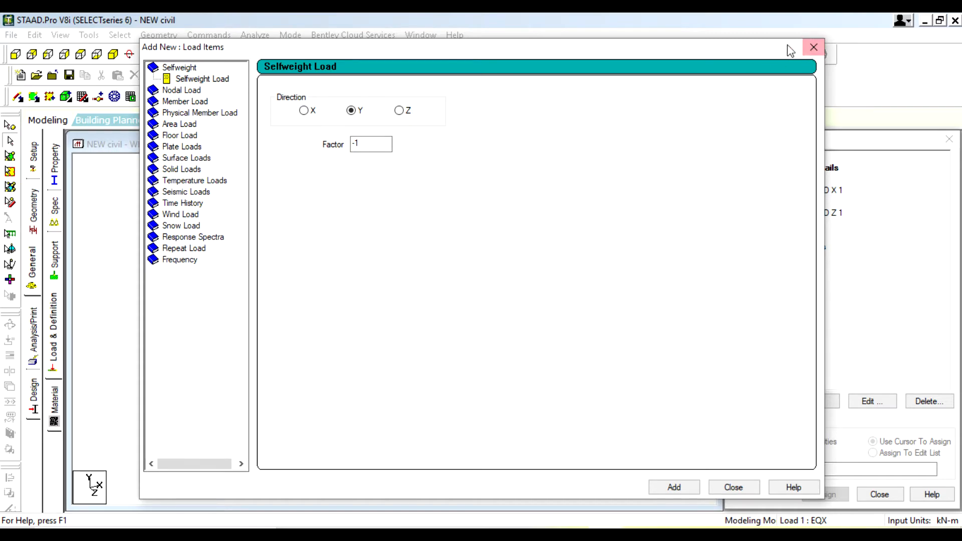
{"action": "left_click_drag", "start_coordinate": [786, 44], "coordinate": [647, 70]}
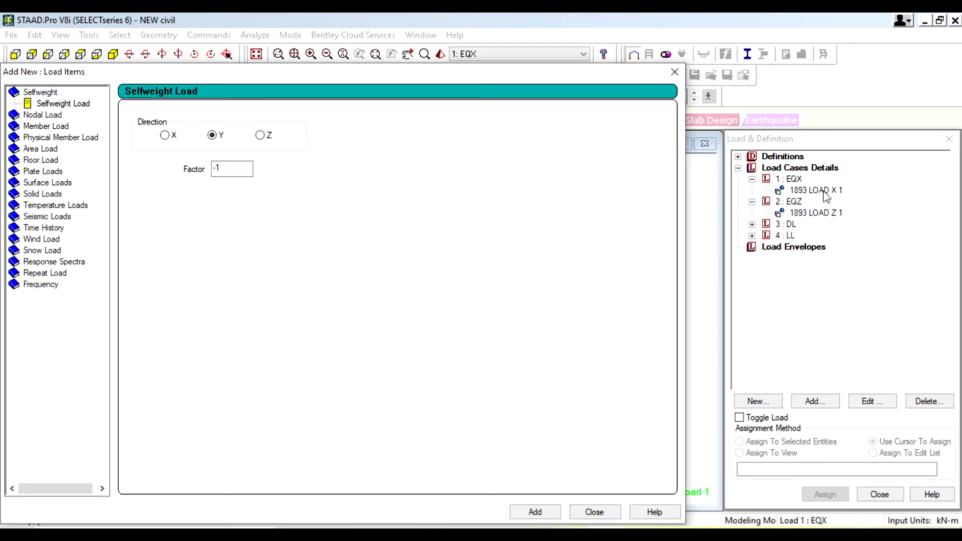
{"action": "left_click", "coordinate": [675, 73]}
Check the direction, factor and torsion settings of the EQX and EQZ seismic load items without changing them
{"action": "double_click", "coordinate": [818, 194]}
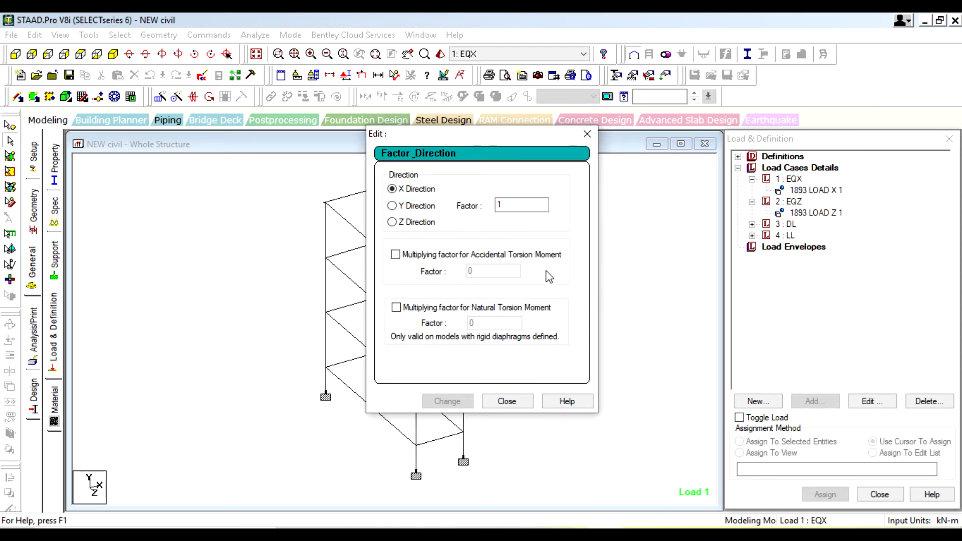
{"action": "left_click", "coordinate": [581, 139]}
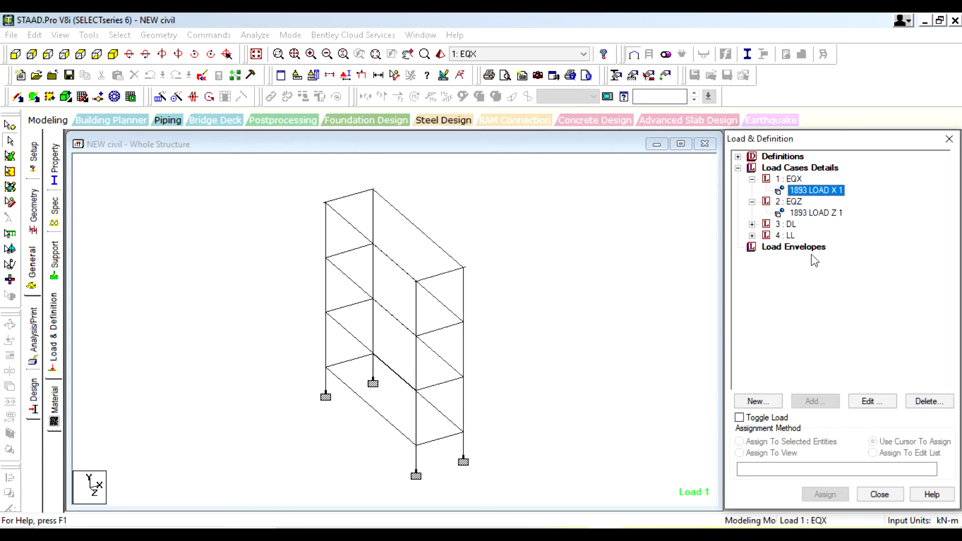
{"action": "double_click", "coordinate": [815, 214]}
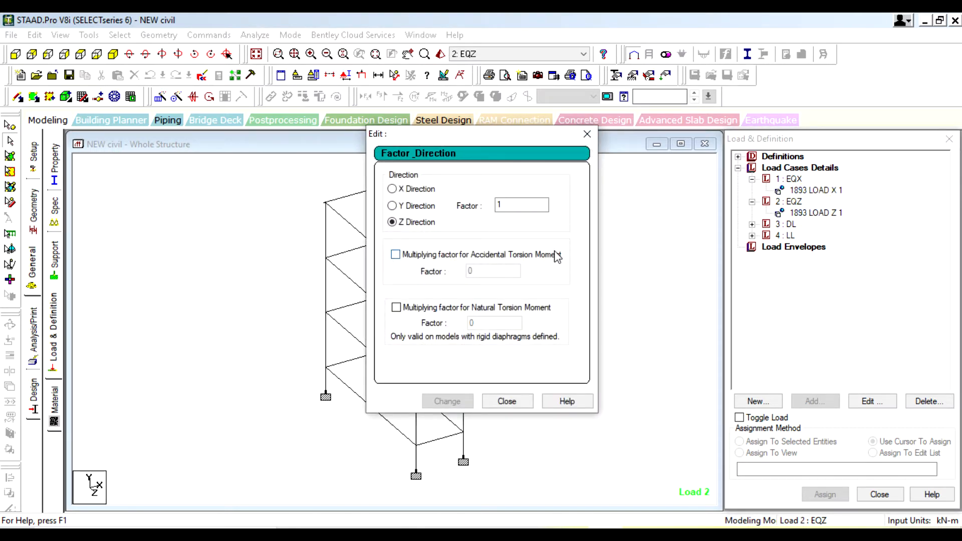
{"action": "left_click", "coordinate": [587, 134]}
Start adding a new load case under Load Cases Details and bring up its Auto Load Combination settings
{"action": "left_click", "coordinate": [648, 369]}
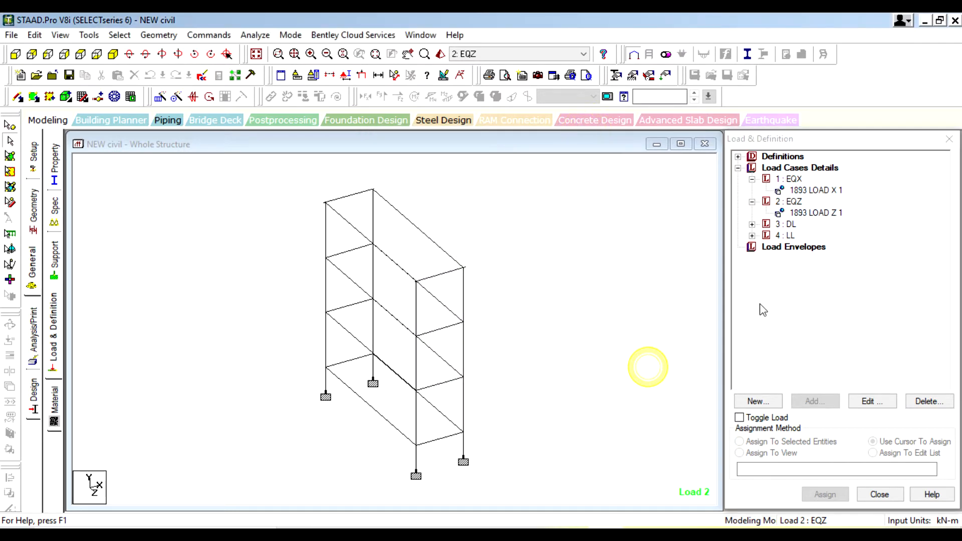
{"action": "left_click", "coordinate": [789, 296]}
{"action": "left_click", "coordinate": [773, 168]}
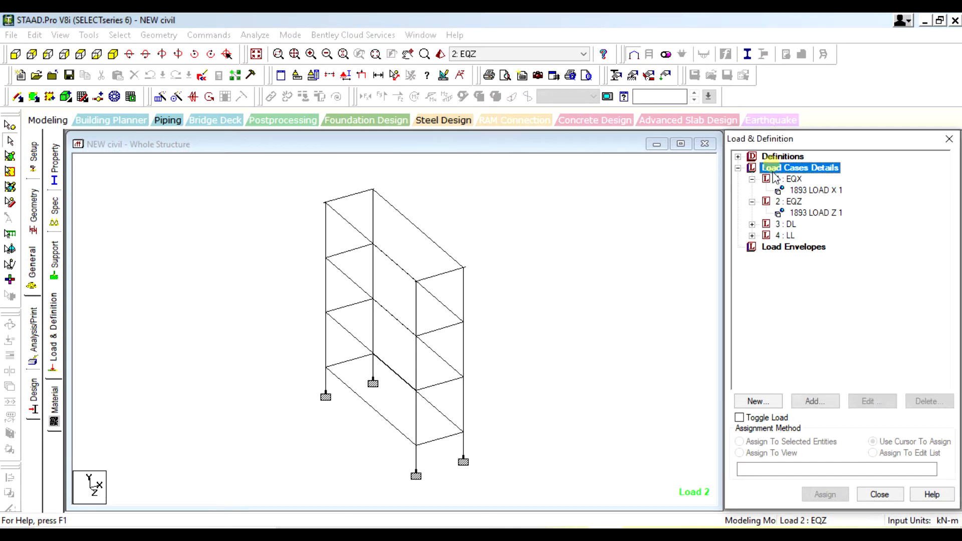
{"action": "left_click", "coordinate": [814, 401]}
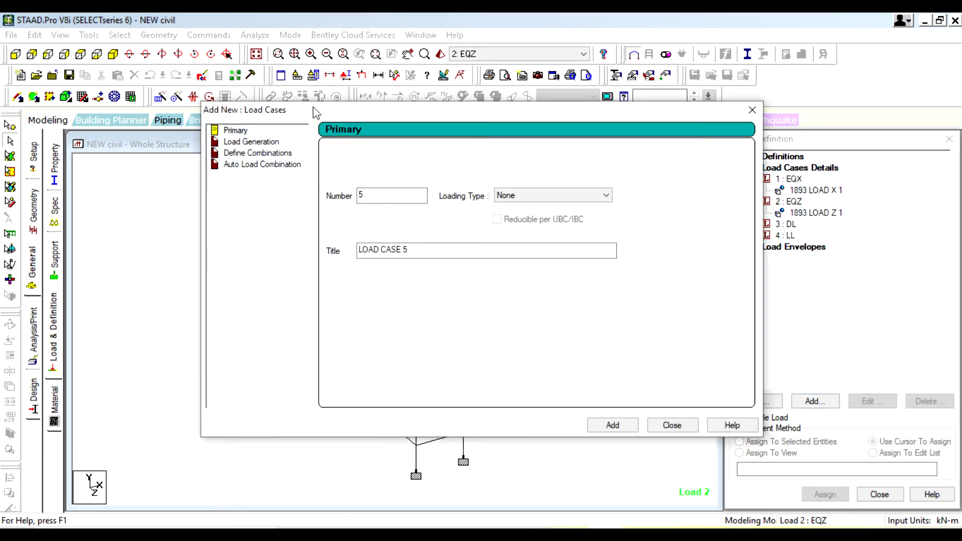
{"action": "left_click", "coordinate": [268, 153]}
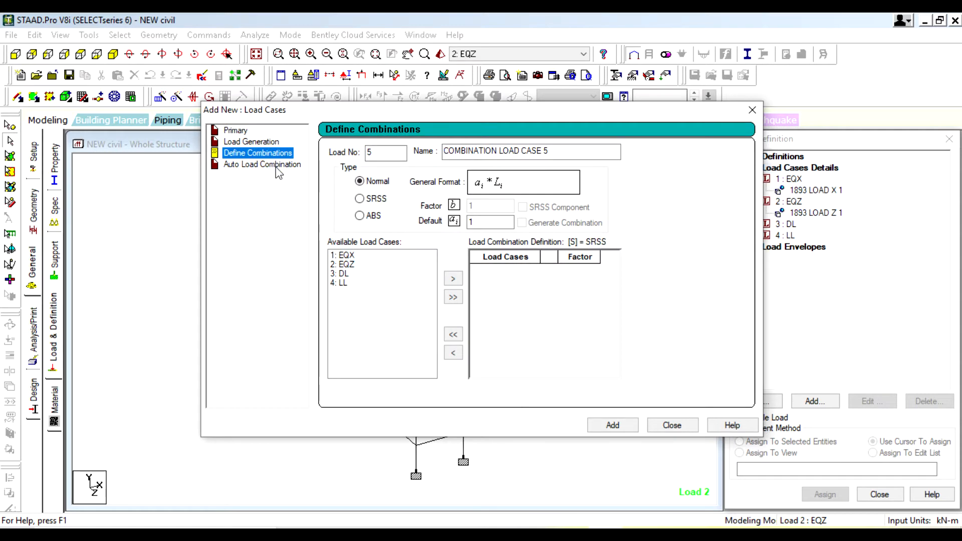
{"action": "left_click", "coordinate": [276, 165]}
{"action": "left_click", "coordinate": [274, 153]}
{"action": "left_click", "coordinate": [260, 165]}
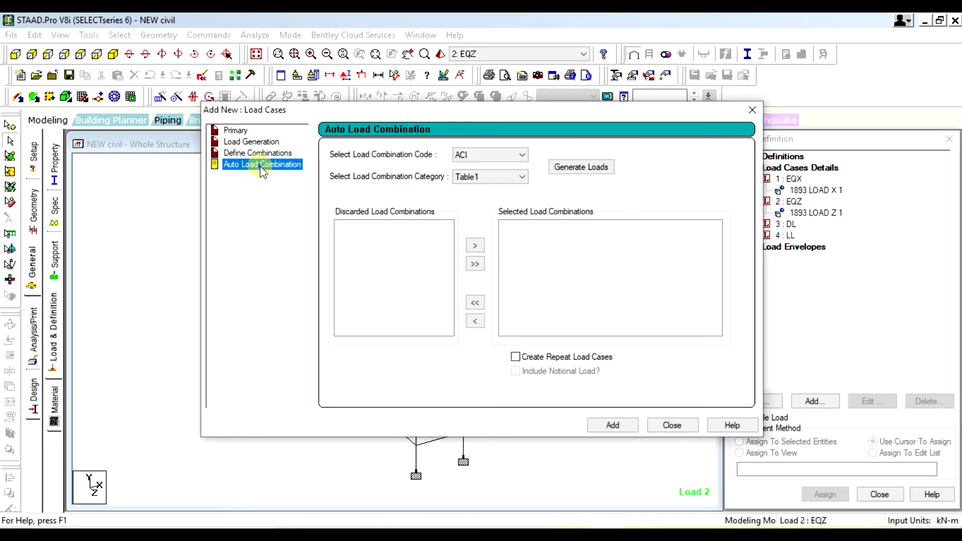
Generate automatic load combinations with the Indian Code and the Genral_Structures category
{"action": "left_click", "coordinate": [493, 155]}
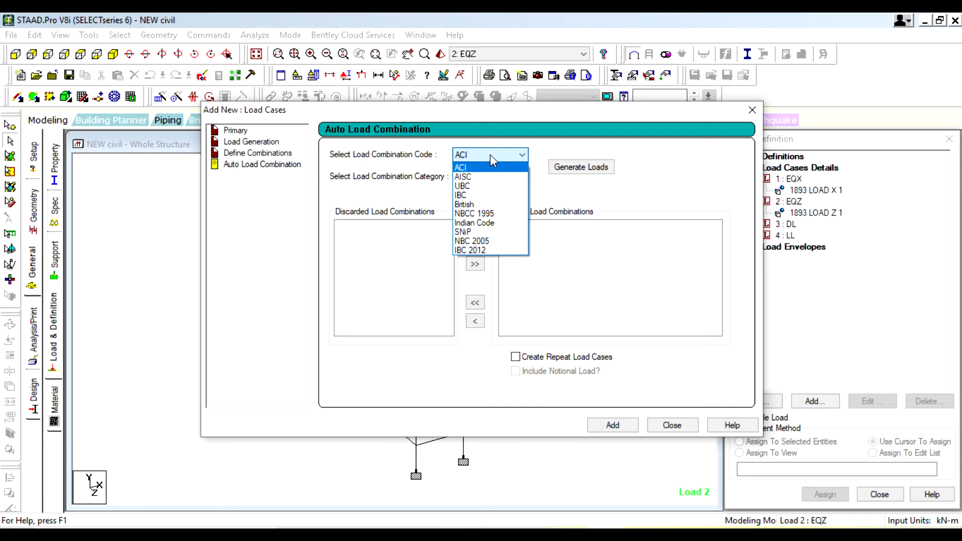
{"action": "left_click", "coordinate": [510, 223]}
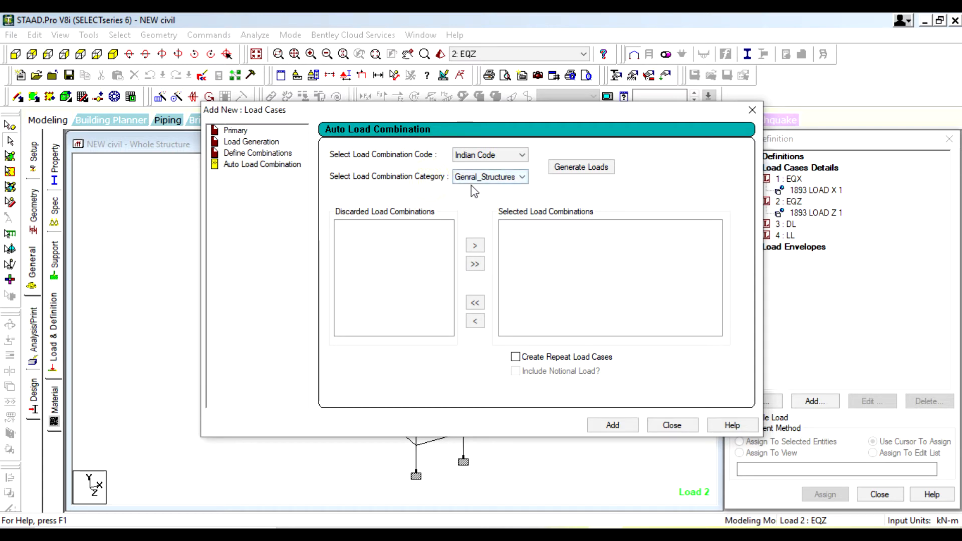
{"action": "left_click", "coordinate": [517, 179]}
{"action": "left_click", "coordinate": [518, 179]}
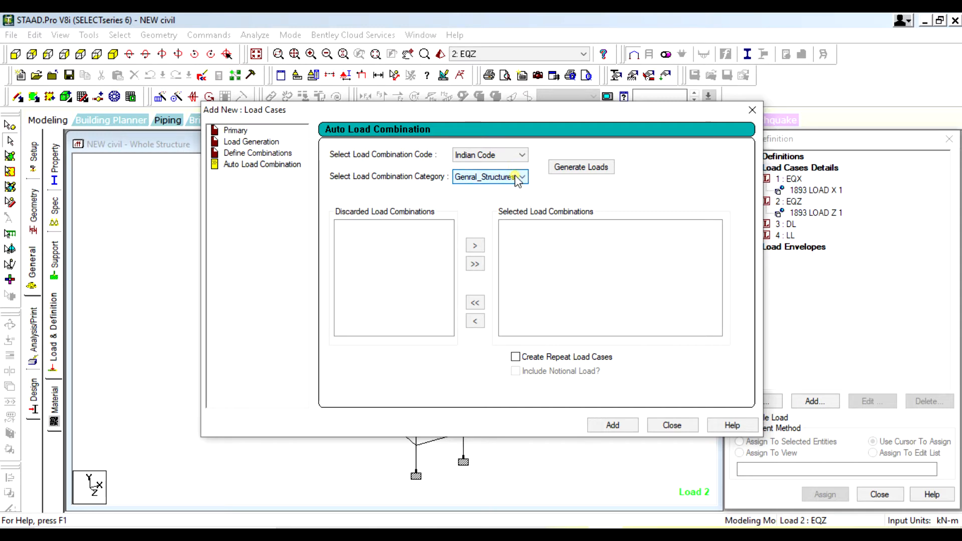
{"action": "left_click", "coordinate": [577, 170]}
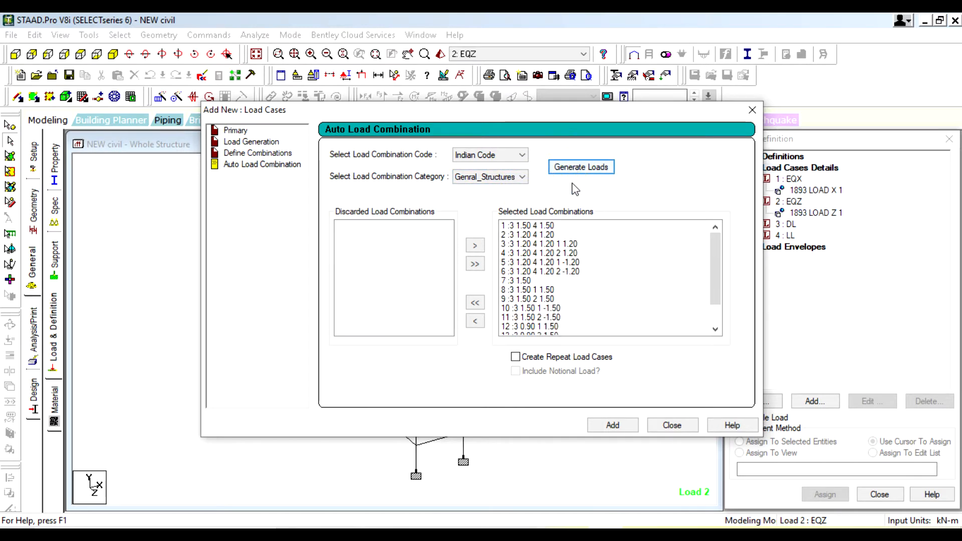
Add all the generated load combinations to the load cases and close the new load case dialog
{"action": "scroll", "coordinate": [573, 250], "scroll_direction": "down", "scroll_amount": 2}
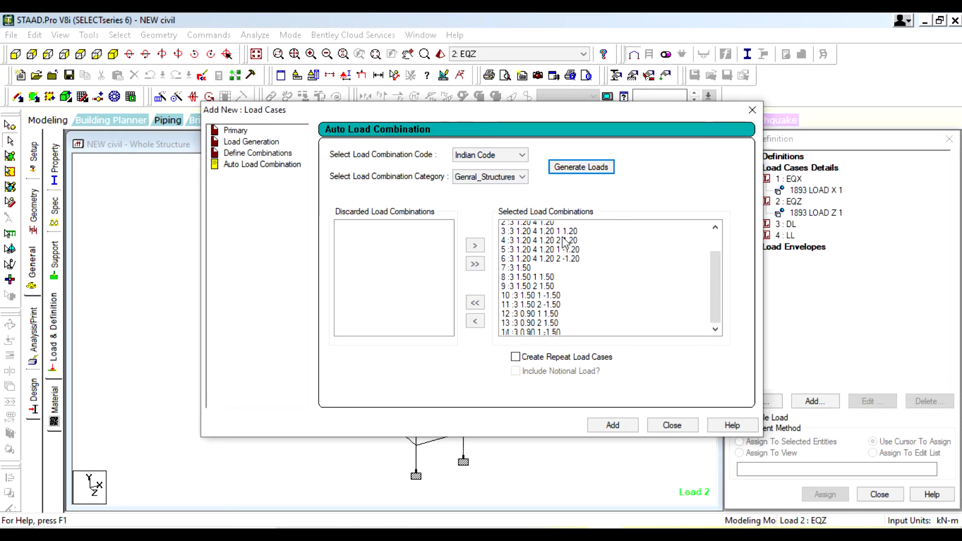
{"action": "scroll", "coordinate": [572, 251], "scroll_direction": "up", "scroll_amount": 2}
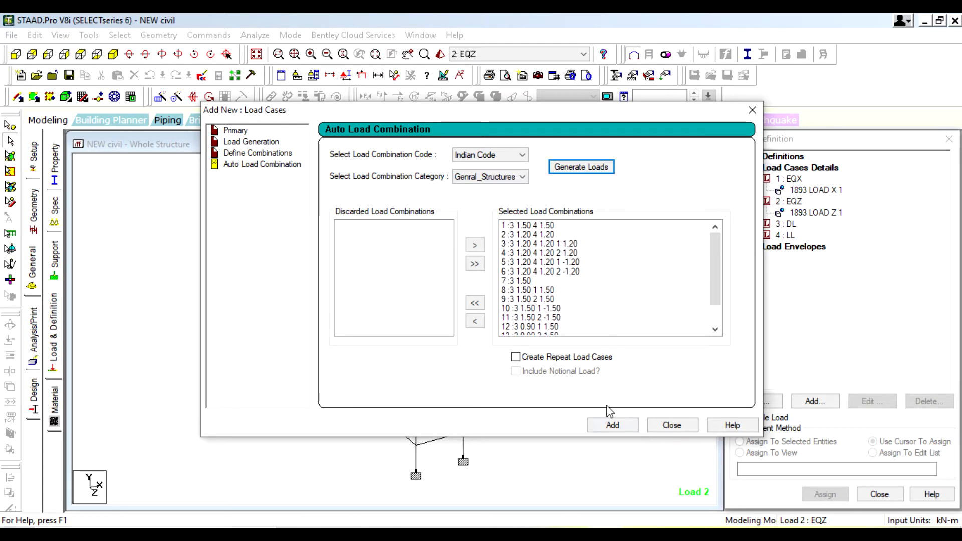
{"action": "left_click", "coordinate": [621, 426]}
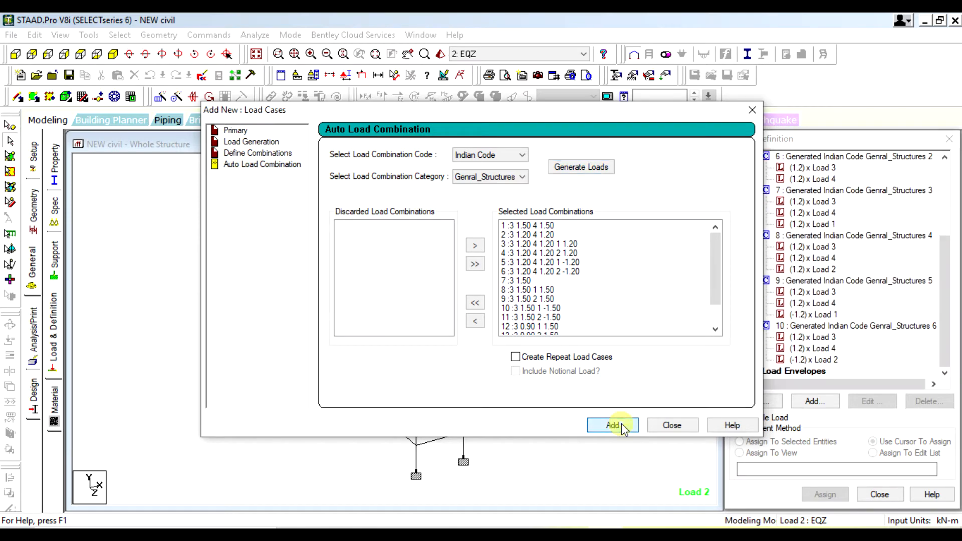
{"action": "left_click", "coordinate": [672, 425]}
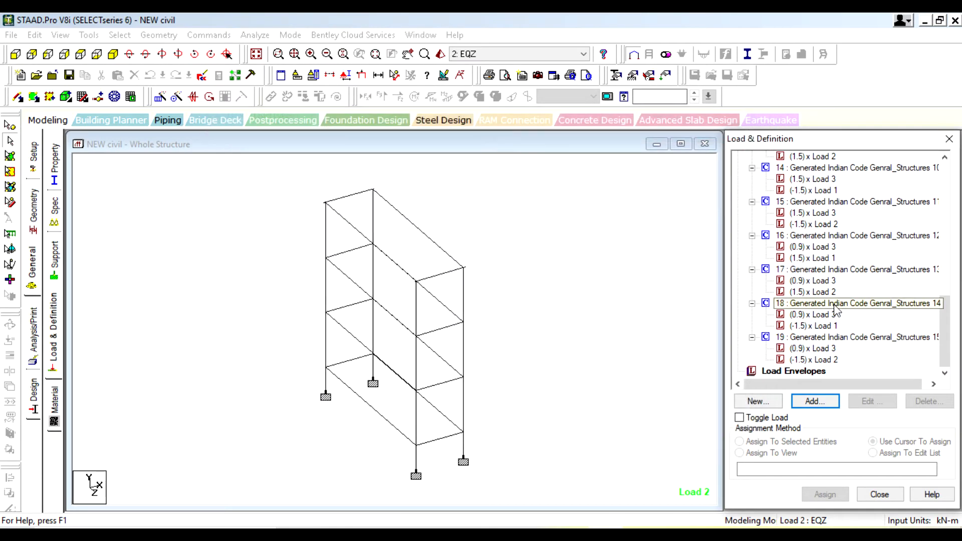
Examine the generated Indian Code load combinations and the factors applied to each load case
{"action": "scroll", "coordinate": [835, 309], "scroll_direction": "up", "scroll_amount": 3}
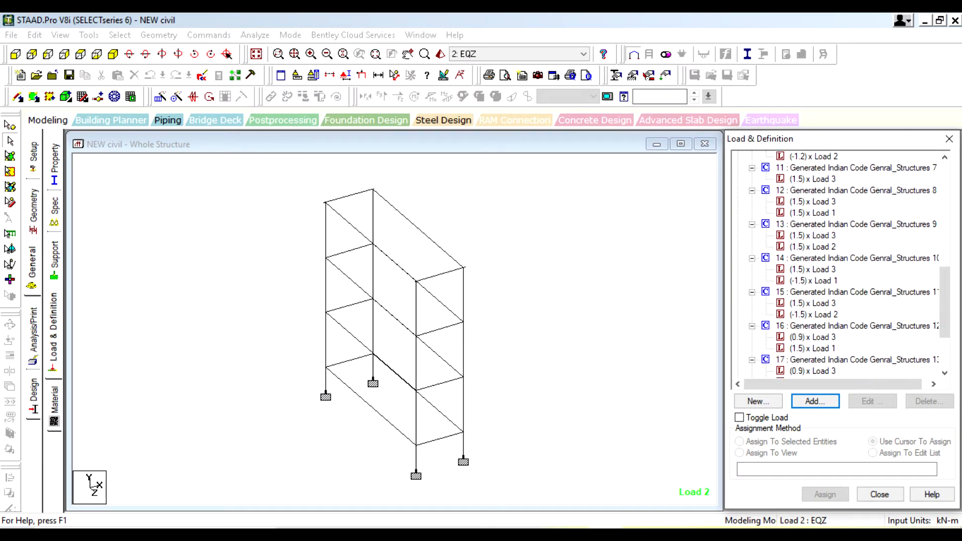
{"action": "left_click_drag", "start_coordinate": [944, 315], "coordinate": [944, 200]}
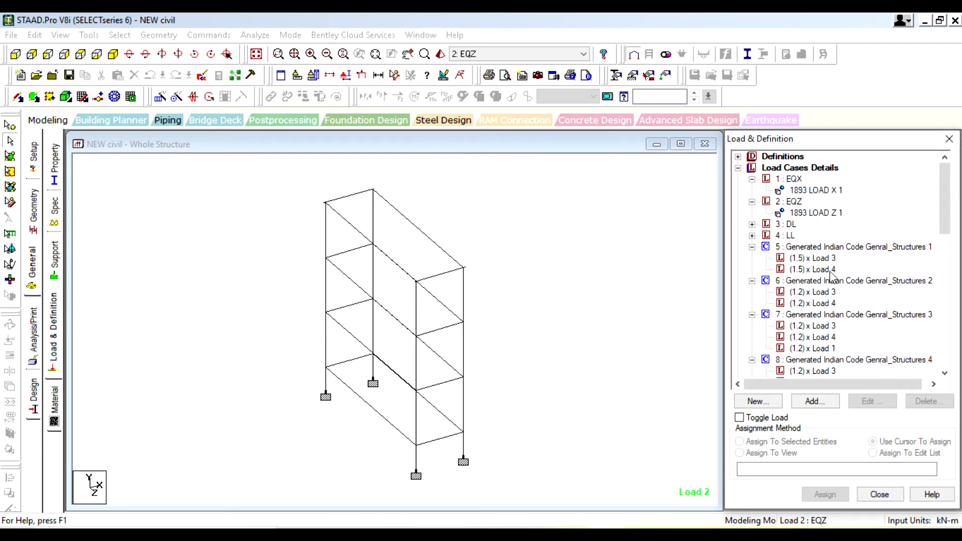
{"action": "scroll", "coordinate": [831, 296], "scroll_direction": "down", "scroll_amount": 1}
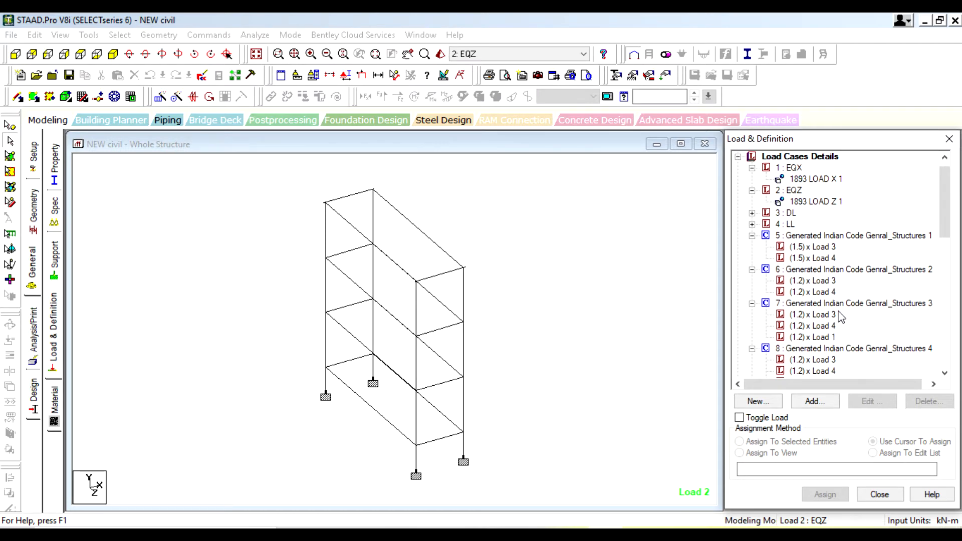
{"action": "scroll", "coordinate": [836, 304], "scroll_direction": "down", "scroll_amount": 1}
{"action": "scroll", "coordinate": [844, 301], "scroll_direction": "down", "scroll_amount": 2}
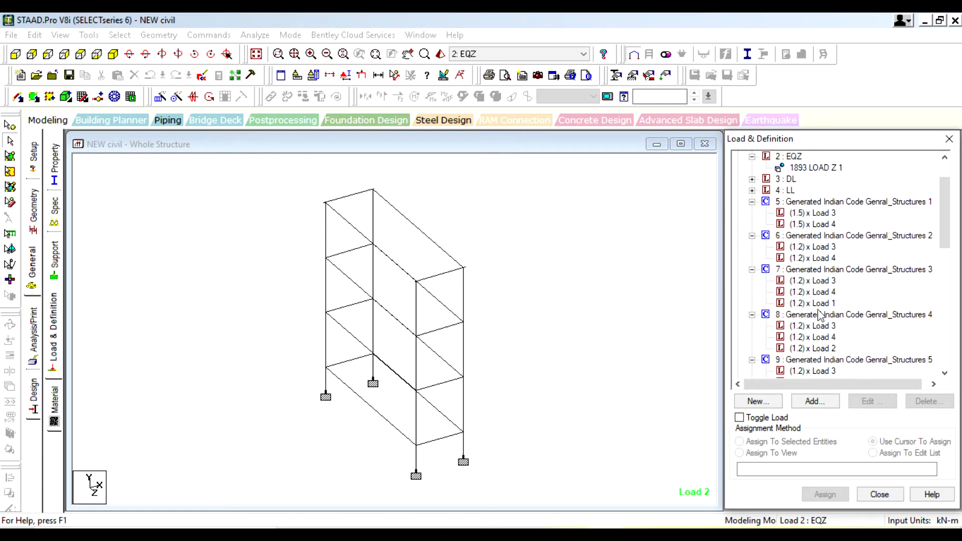
{"action": "scroll", "coordinate": [822, 313], "scroll_direction": "down", "scroll_amount": 9}
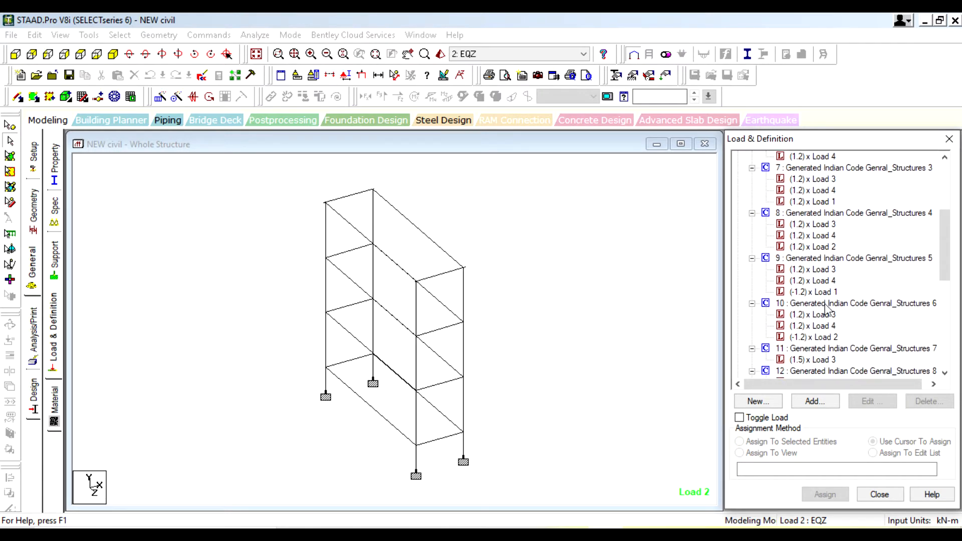
{"action": "scroll", "coordinate": [824, 303], "scroll_direction": "down", "scroll_amount": 5}
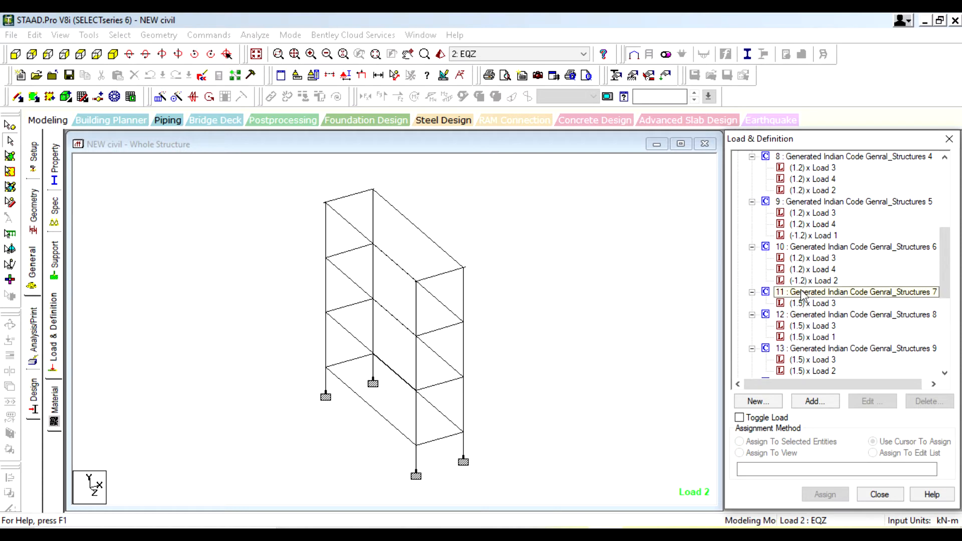
{"action": "scroll", "coordinate": [788, 262], "scroll_direction": "up", "scroll_amount": 2}
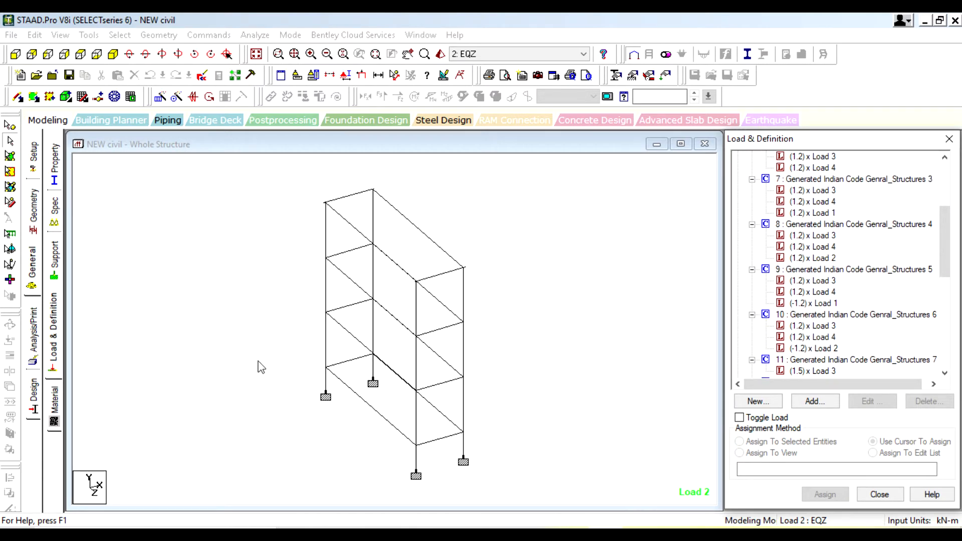
Run the structural analysis and open its output file on completion
{"action": "left_click", "coordinate": [266, 37]}
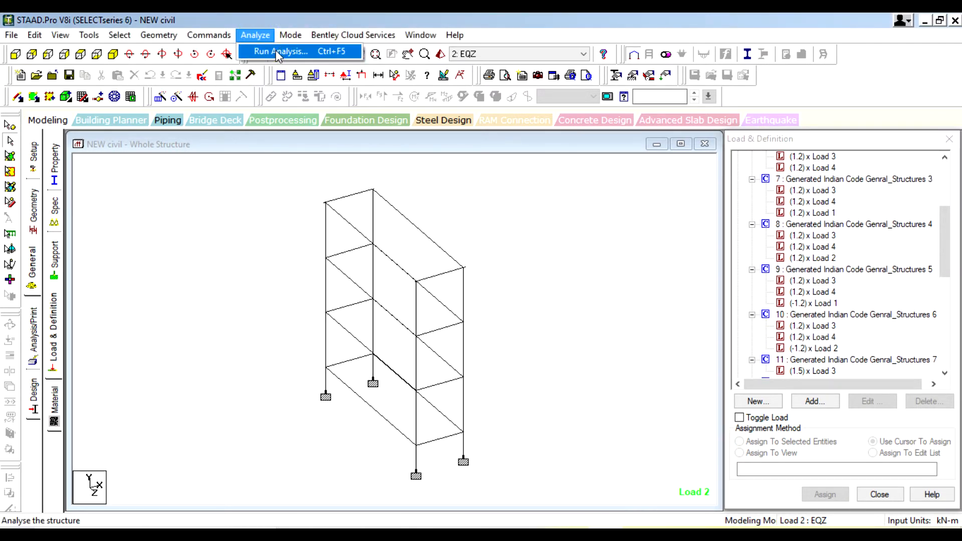
{"action": "left_click", "coordinate": [275, 51]}
{"action": "left_click", "coordinate": [410, 296]}
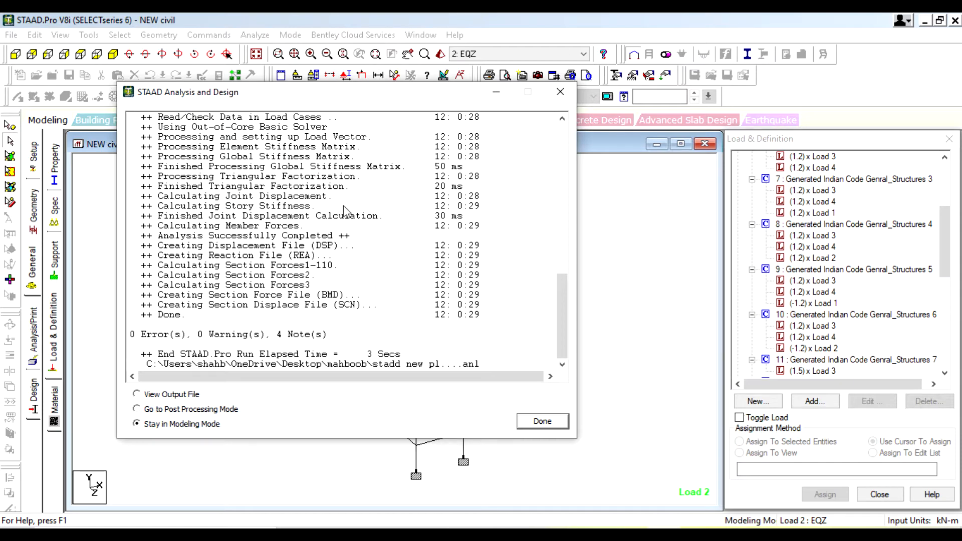
{"action": "left_click", "coordinate": [146, 394]}
{"action": "left_click", "coordinate": [533, 422]}
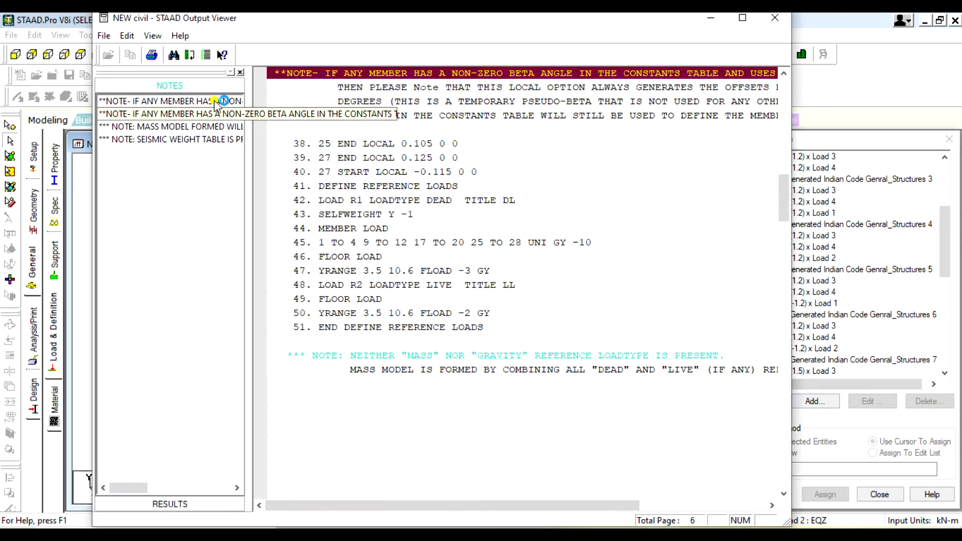
Examine the beta angle, reference load type, mass model and seismic weight notes in the analysis output, and close the viewer
{"action": "left_click_drag", "start_coordinate": [537, 504], "coordinate": [437, 470]}
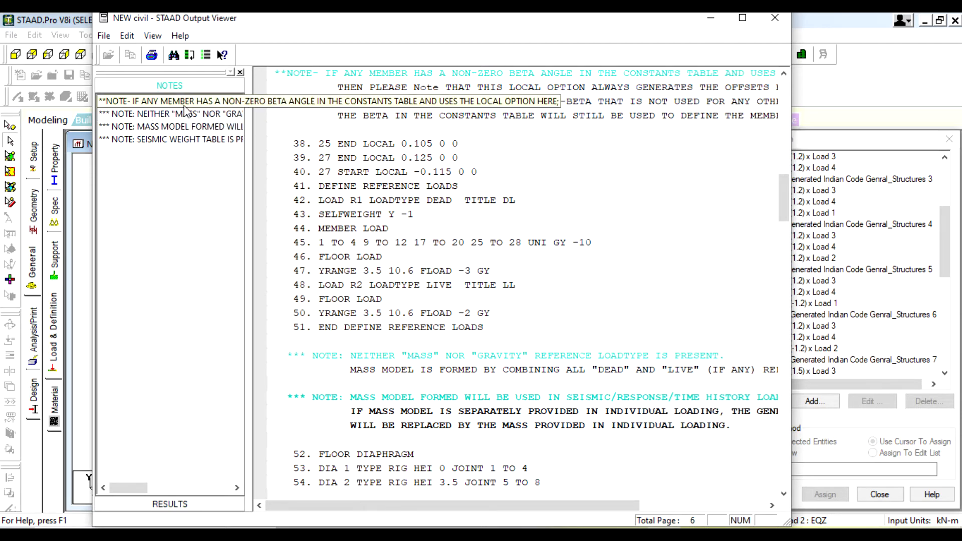
{"action": "scroll", "coordinate": [527, 201], "scroll_direction": "up", "scroll_amount": 1}
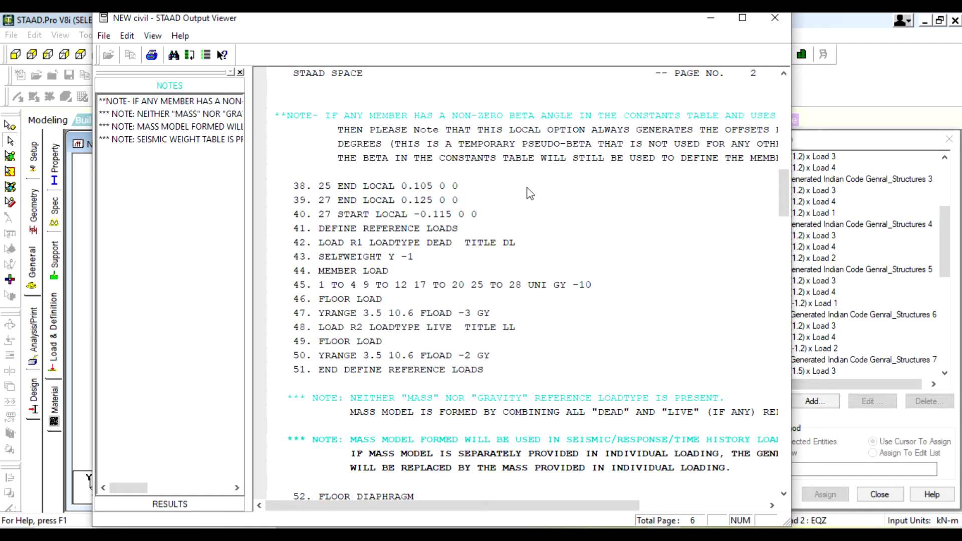
{"action": "left_click", "coordinate": [187, 115]}
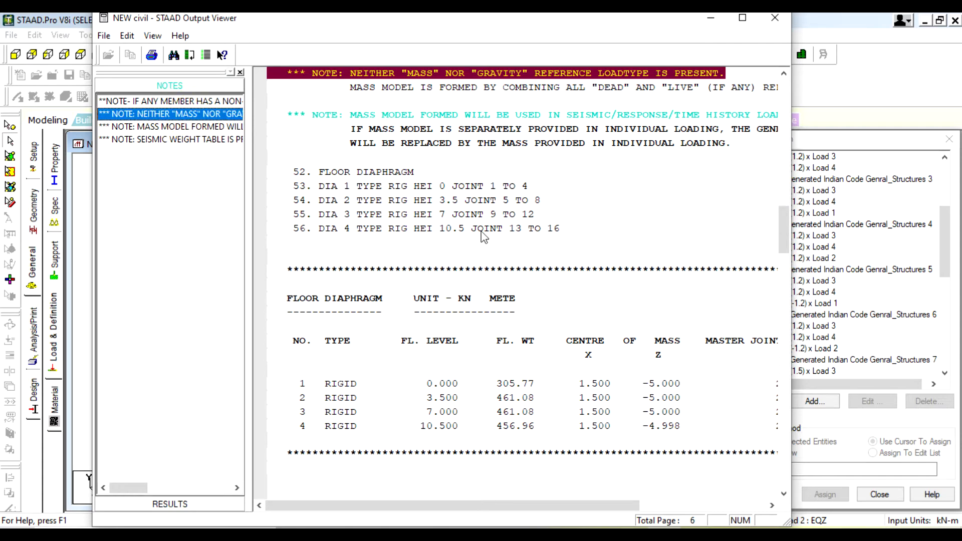
{"action": "scroll", "coordinate": [484, 237], "scroll_direction": "up", "scroll_amount": 1}
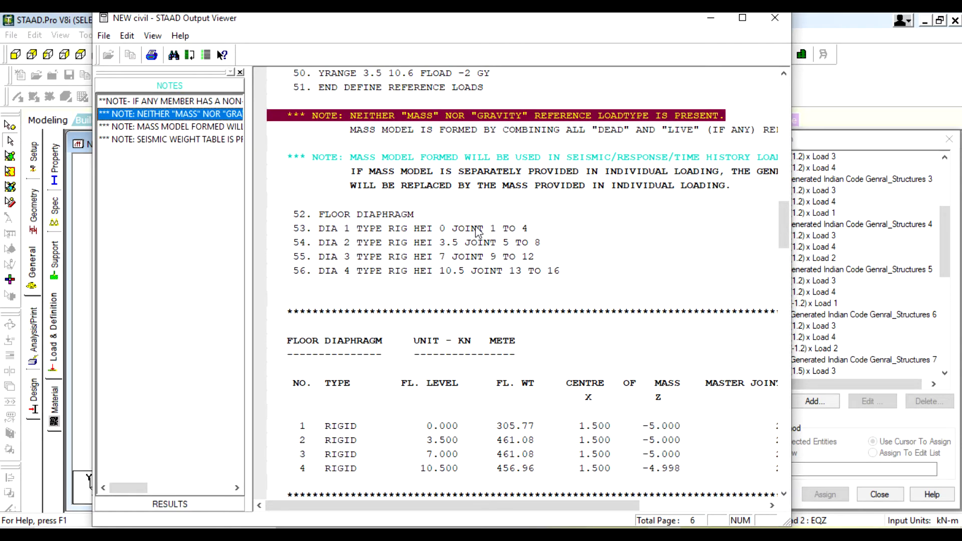
{"action": "left_click", "coordinate": [200, 128]}
{"action": "left_click", "coordinate": [202, 140]}
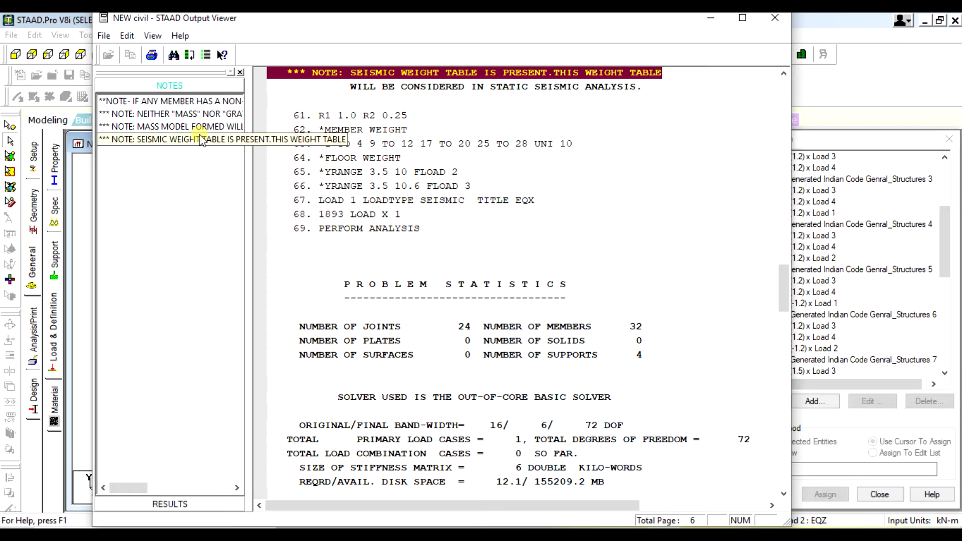
{"action": "left_click", "coordinate": [765, 19]}
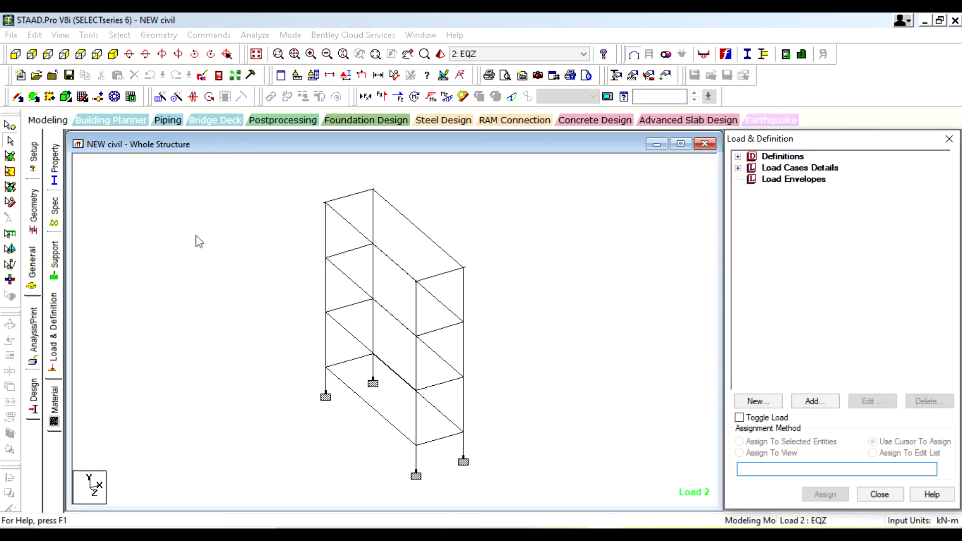
Reopen the analysis output, check the note about the mass model used in seismic loading, and close it
{"action": "left_click", "coordinate": [218, 75]}
{"action": "left_click", "coordinate": [183, 127]}
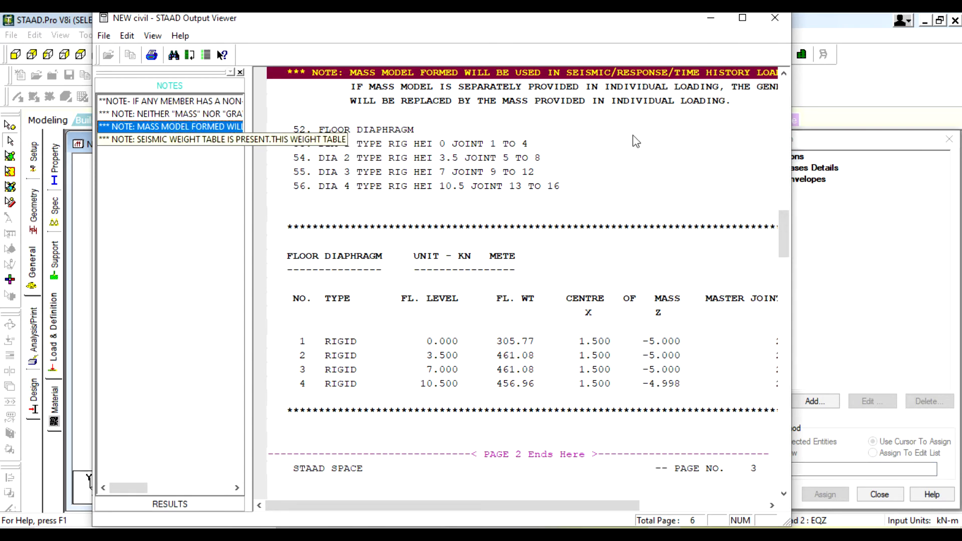
{"action": "left_click", "coordinate": [774, 19]}
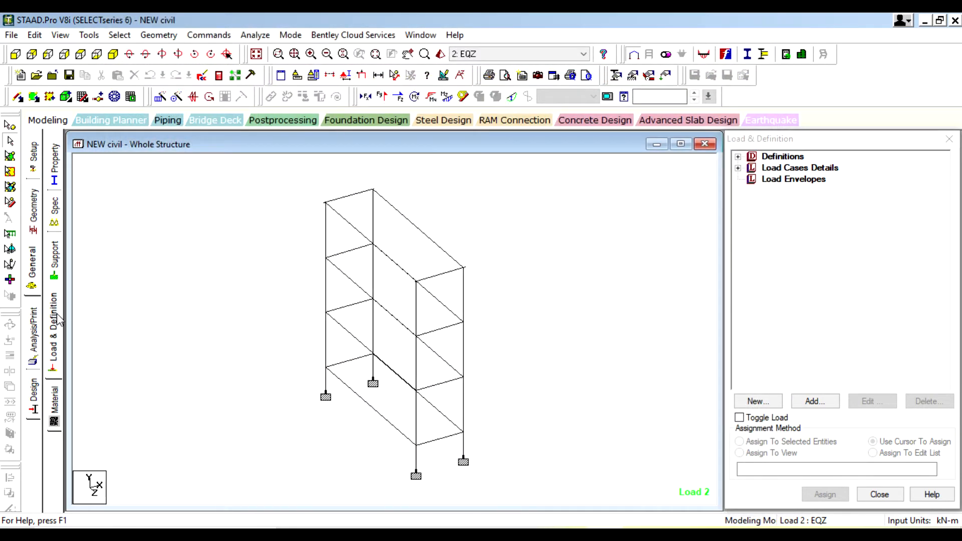
Expand Definitions and Load Cases Details to review the model's load definitions, primary cases and combinations
{"action": "left_click", "coordinate": [738, 157]}
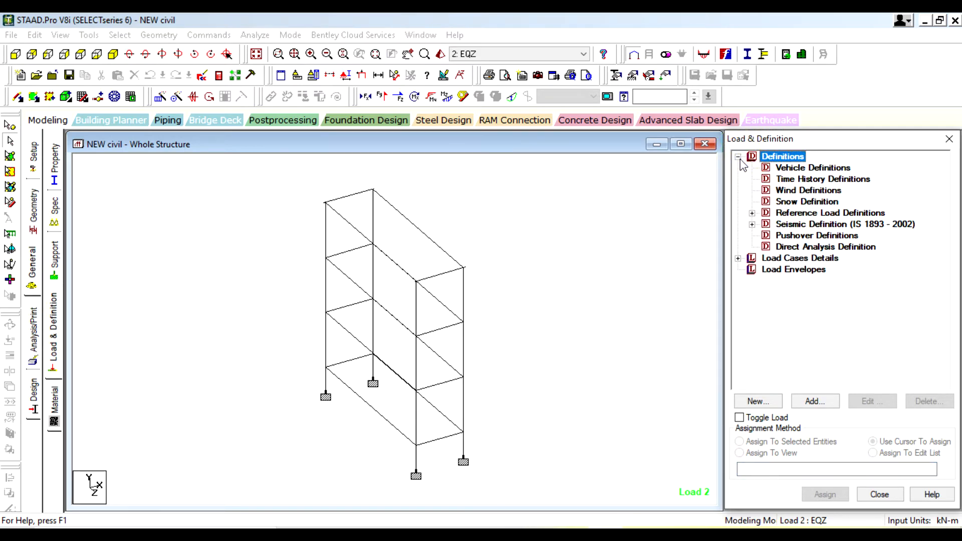
{"action": "left_click", "coordinate": [738, 258]}
{"action": "scroll", "coordinate": [782, 258], "scroll_direction": "up", "scroll_amount": 1}
{"action": "scroll", "coordinate": [784, 256], "scroll_direction": "up", "scroll_amount": 2}
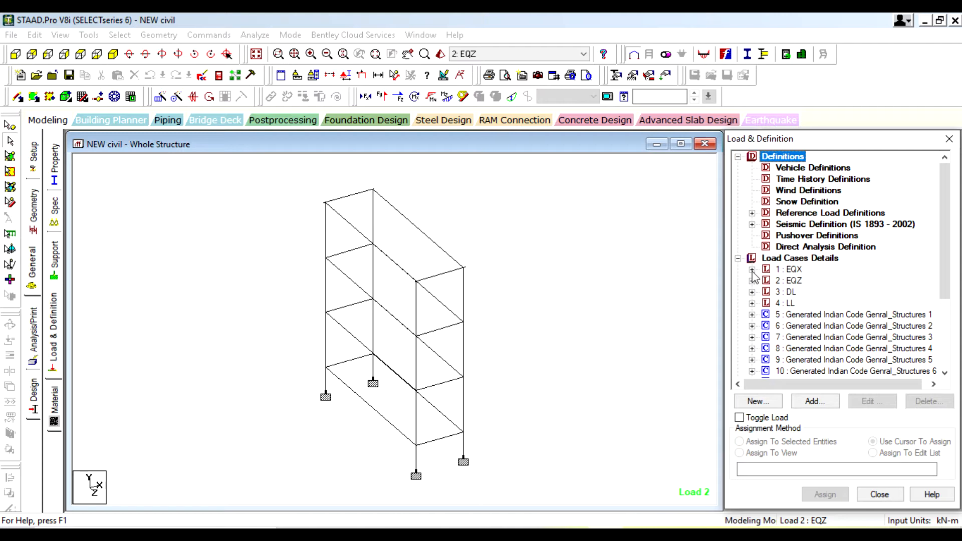
Switch from modeling to concrete design mode in STAAD.Pro RC Designer
{"action": "left_click", "coordinate": [680, 292]}
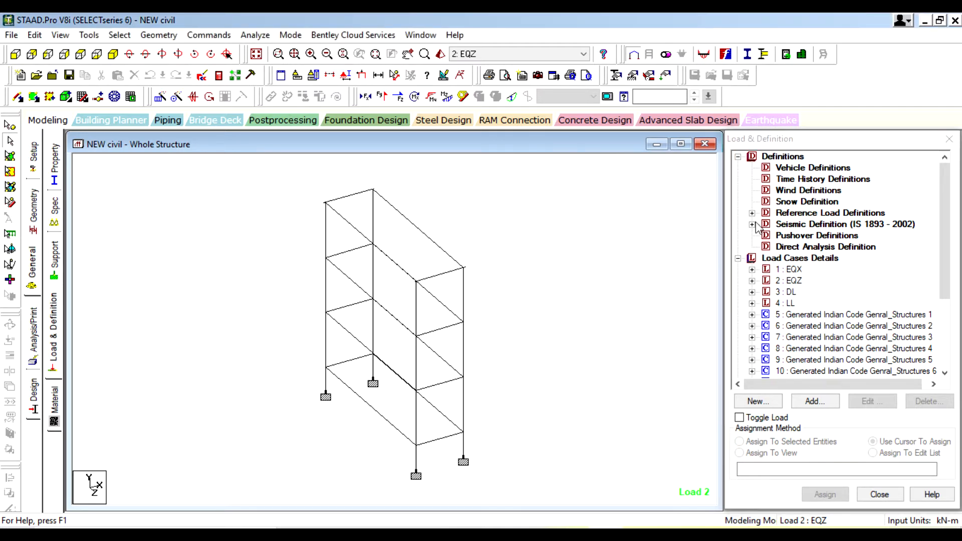
{"action": "left_click", "coordinate": [640, 222]}
{"action": "left_click", "coordinate": [599, 121]}
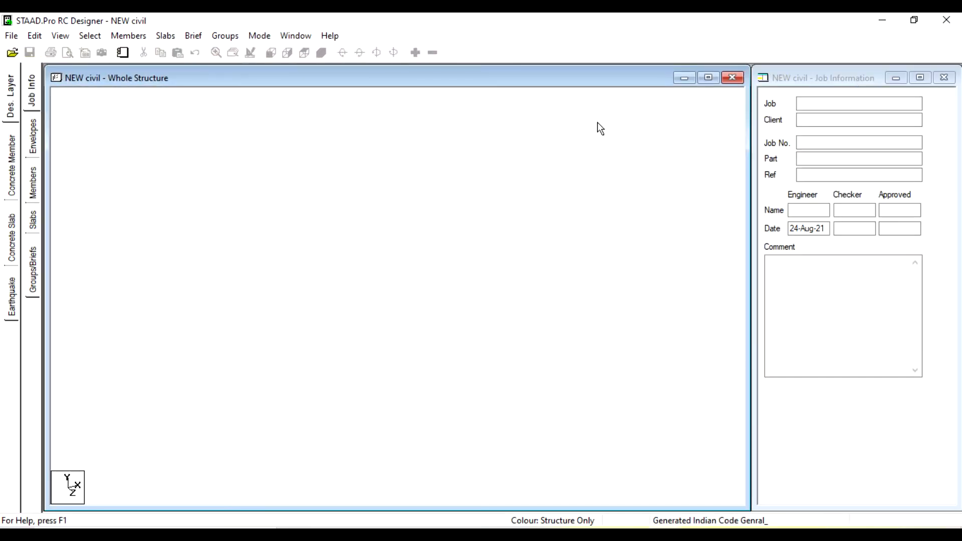
Close RC Designer, return to the STAAD.Pro model's concrete design settings, and set the design code to IS456
{"action": "left_click", "coordinate": [945, 19]}
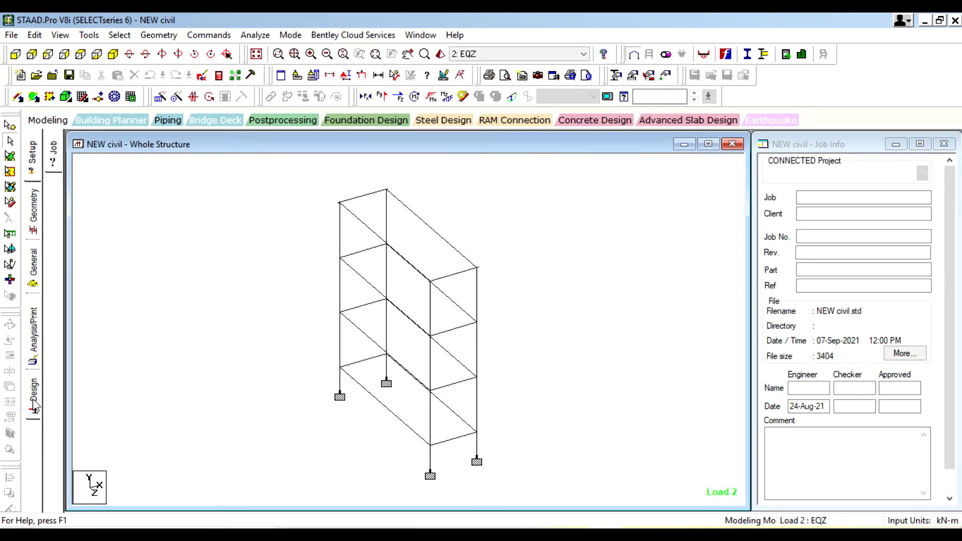
{"action": "left_click", "coordinate": [34, 400]}
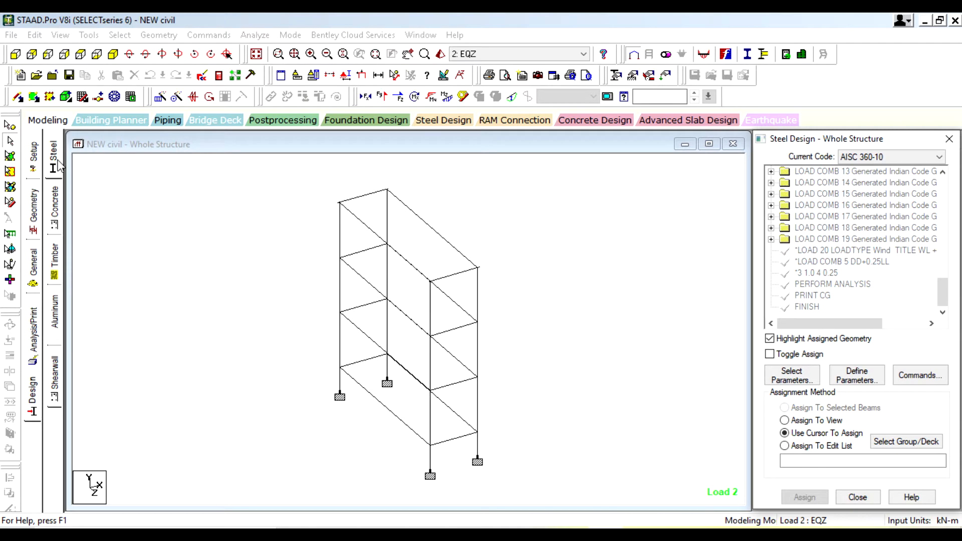
{"action": "left_click", "coordinate": [55, 211]}
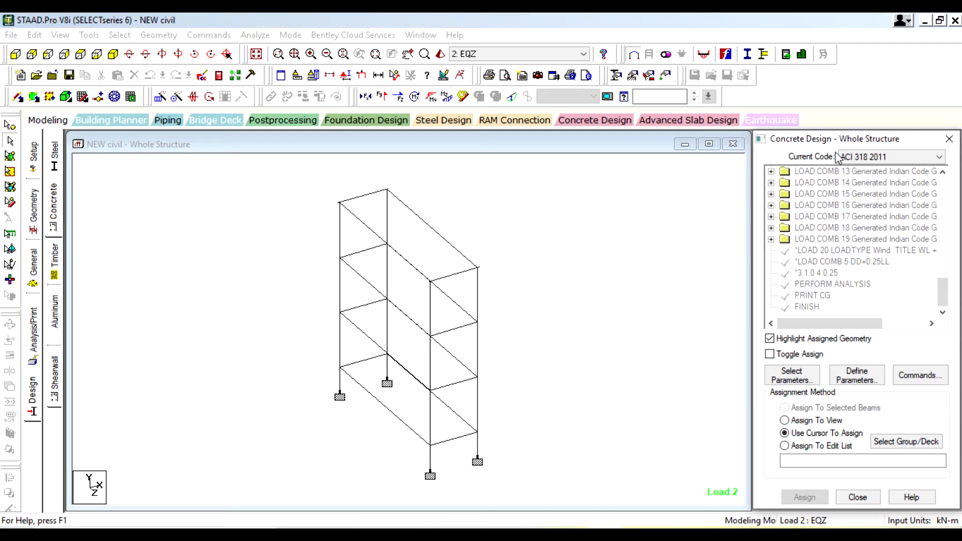
{"action": "left_click", "coordinate": [848, 159]}
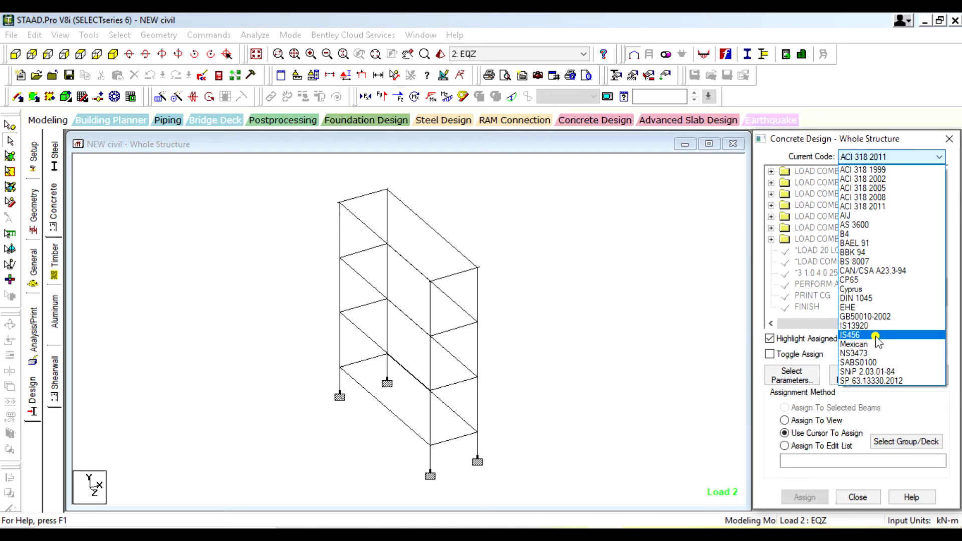
{"action": "left_click", "coordinate": [875, 335]}
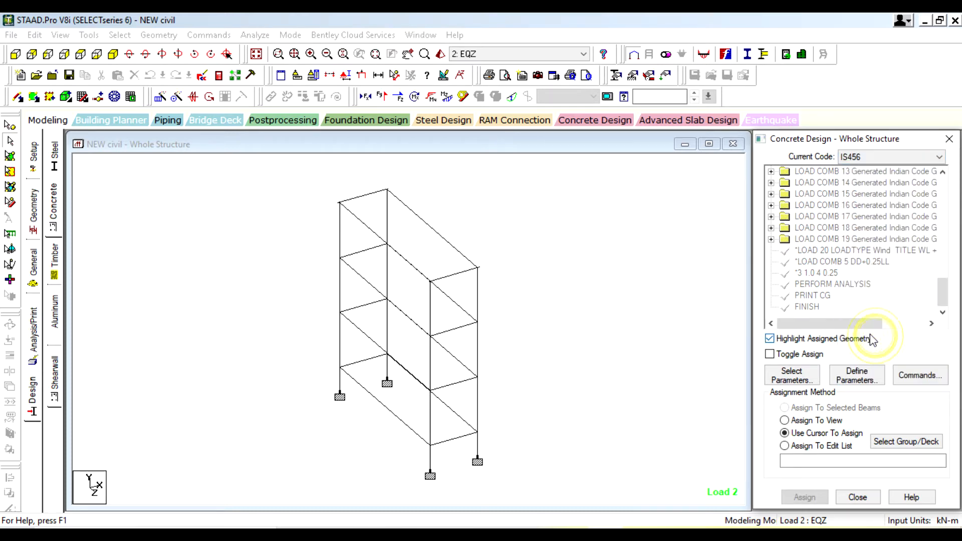
Clear the default IS456 parameter selection and select only Fc, Fymain and Fysec for concrete and reinforcement strength
{"action": "left_click", "coordinate": [799, 376]}
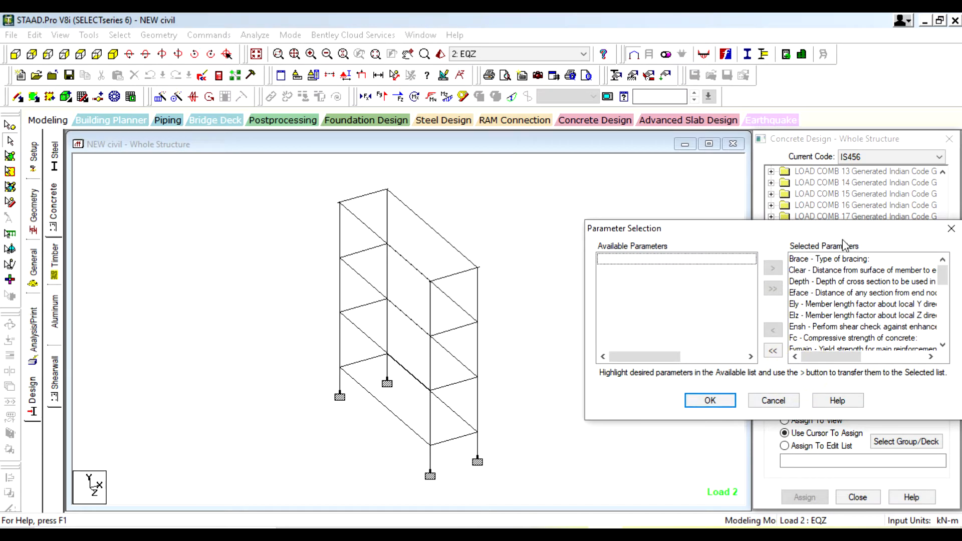
{"action": "left_click", "coordinate": [772, 350]}
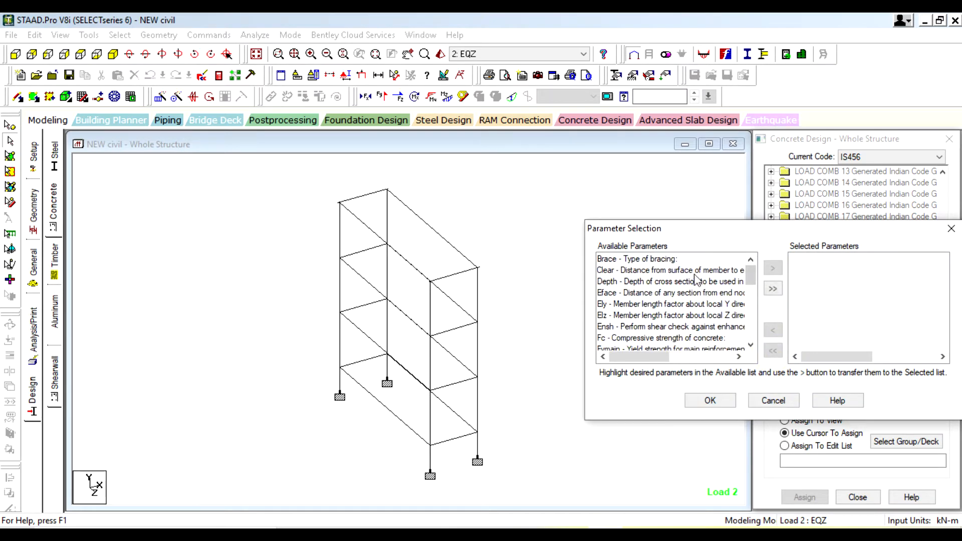
{"action": "left_click", "coordinate": [656, 338]}
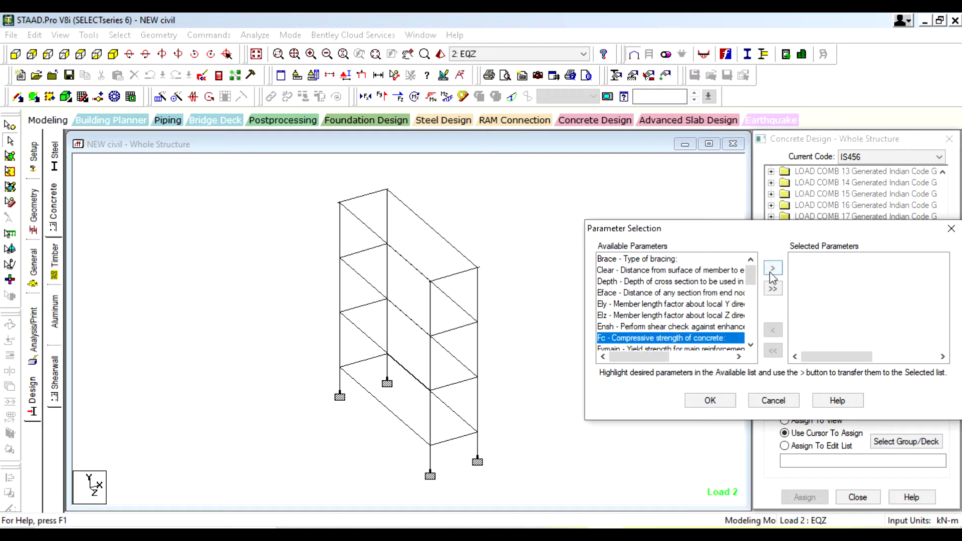
{"action": "left_click", "coordinate": [773, 268]}
{"action": "scroll", "coordinate": [626, 326], "scroll_direction": "down", "scroll_amount": 1}
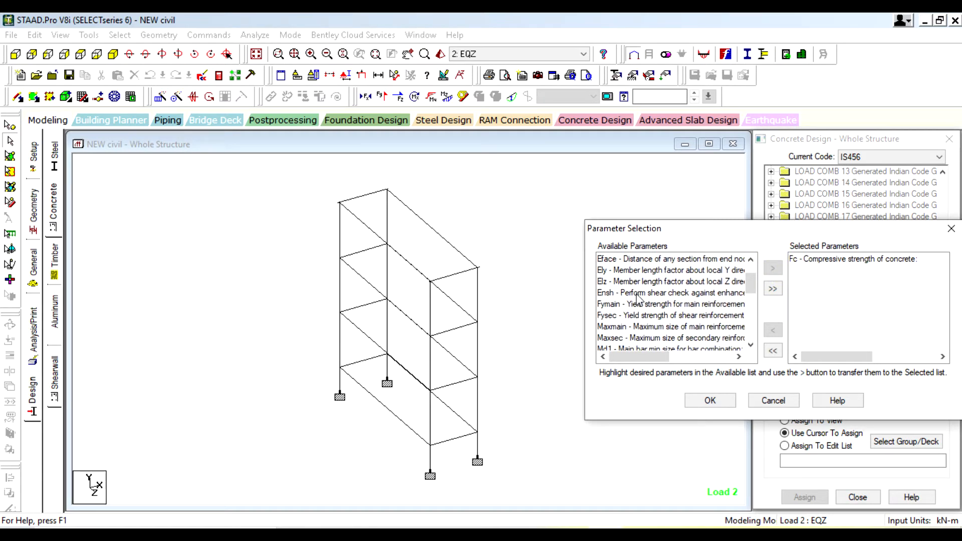
{"action": "left_click", "coordinate": [646, 305]}
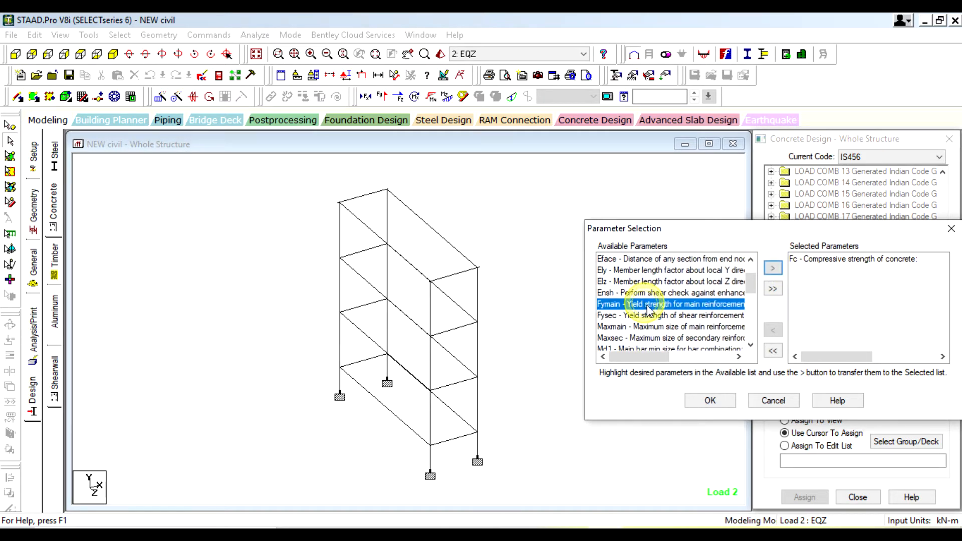
{"action": "left_click", "coordinate": [767, 270]}
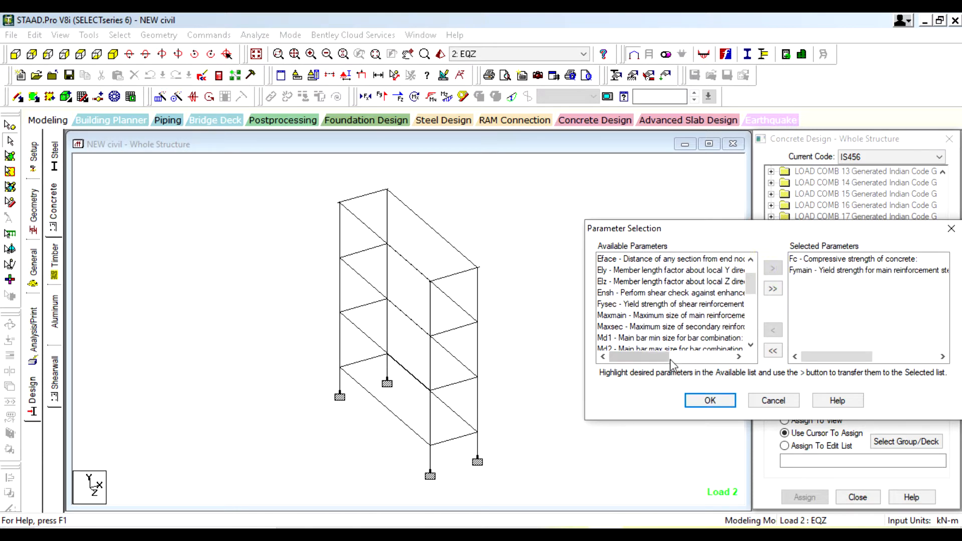
{"action": "scroll", "coordinate": [635, 294], "scroll_direction": "down", "scroll_amount": 1}
{"action": "left_click", "coordinate": [634, 270]}
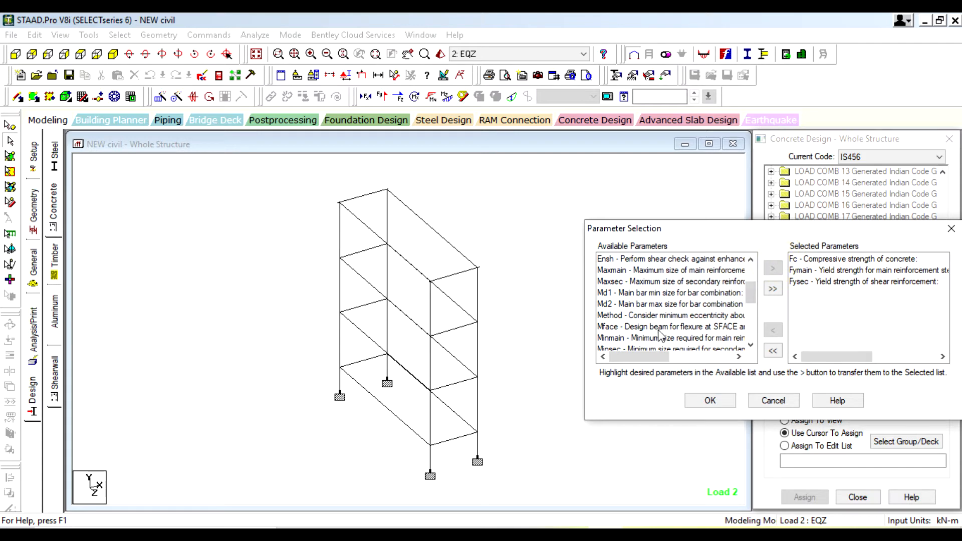
Add the maximum main and secondary reinforcement sizes, Maxmain and Maxsec, to the selected design parameters
{"action": "scroll", "coordinate": [663, 320], "scroll_direction": "down", "scroll_amount": 3}
{"action": "scroll", "coordinate": [661, 320], "scroll_direction": "down", "scroll_amount": 2}
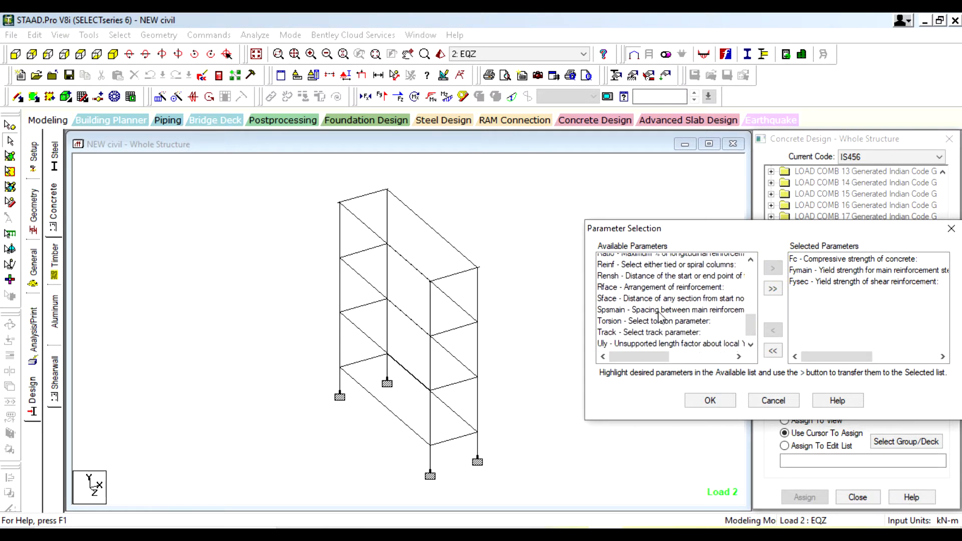
{"action": "scroll", "coordinate": [660, 313], "scroll_direction": "up", "scroll_amount": 1}
{"action": "scroll", "coordinate": [659, 313], "scroll_direction": "up", "scroll_amount": 5}
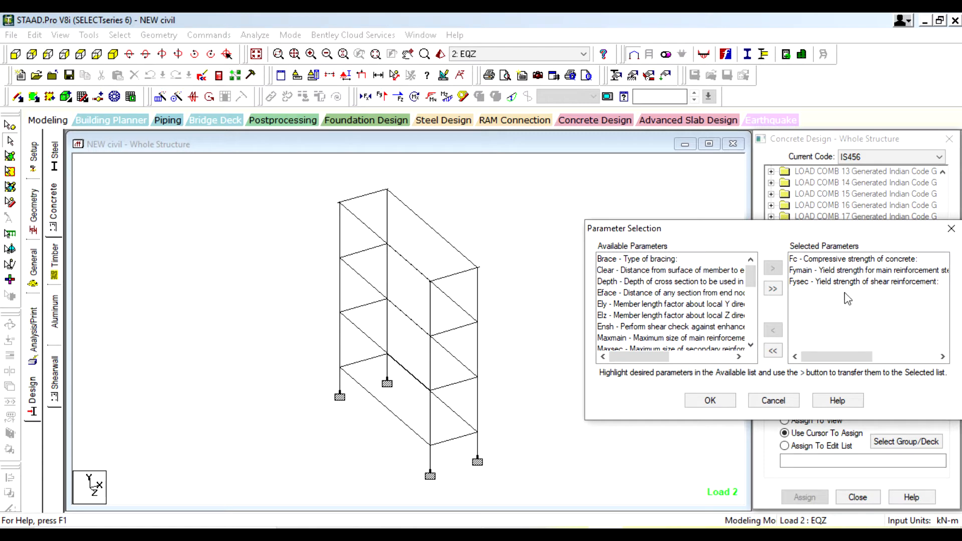
{"action": "scroll", "coordinate": [656, 310], "scroll_direction": "down", "scroll_amount": 1}
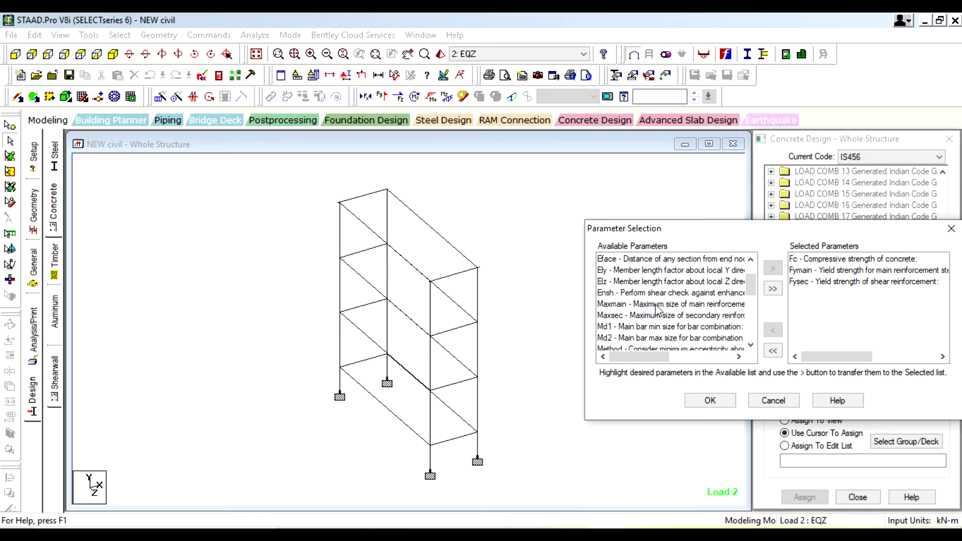
{"action": "left_click", "coordinate": [656, 304]}
{"action": "left_click", "coordinate": [772, 269]}
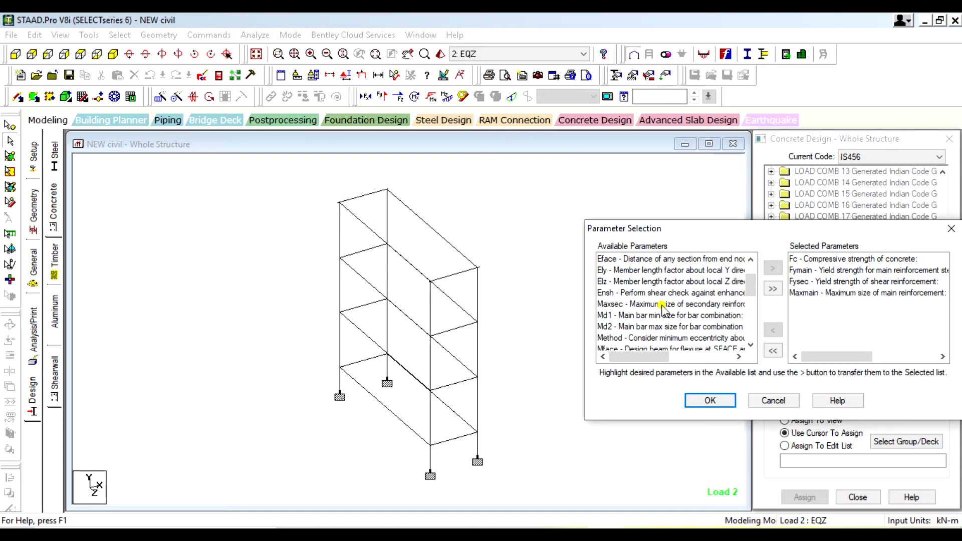
{"action": "left_click", "coordinate": [664, 305]}
{"action": "left_click", "coordinate": [774, 269]}
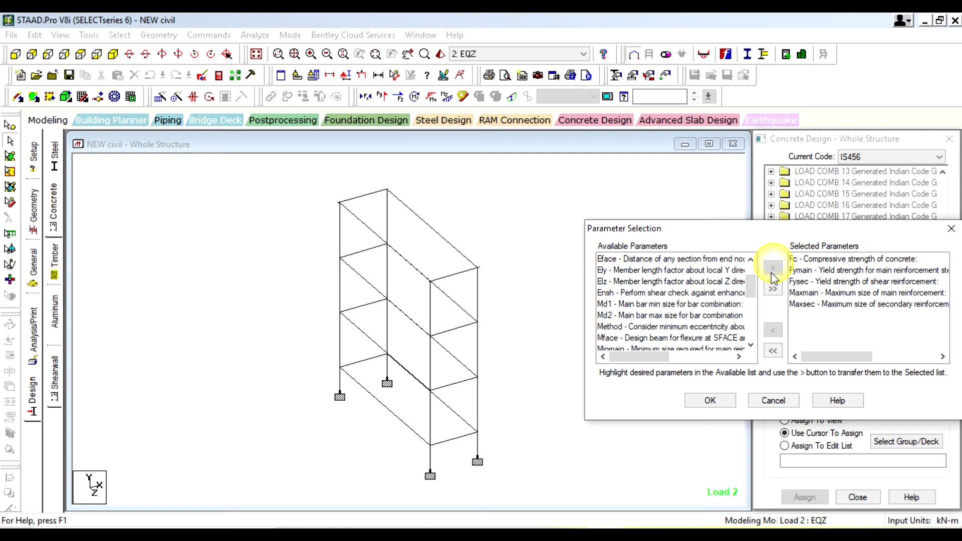
Review the remaining available design parameters from Md1 to Width, and accept the parameter selection
{"action": "left_click", "coordinate": [680, 305]}
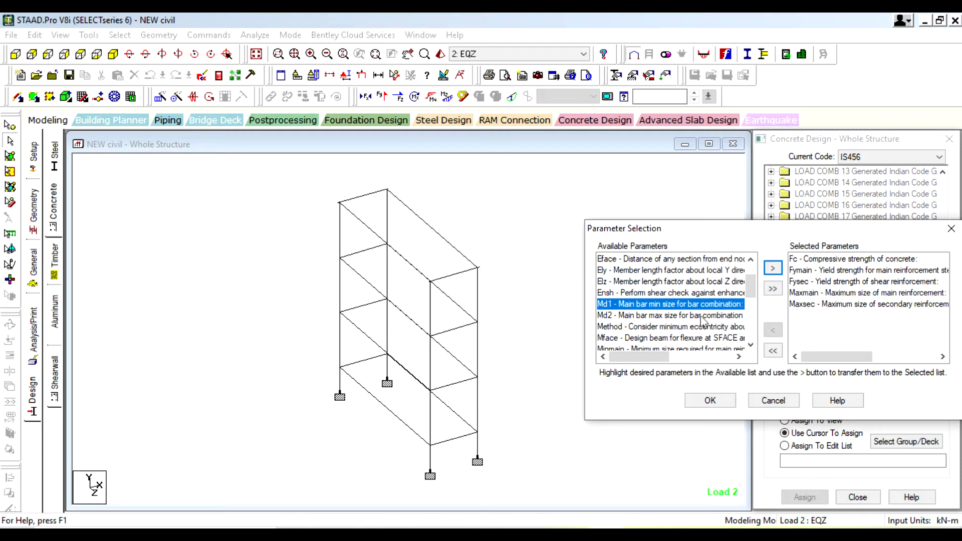
{"action": "scroll", "coordinate": [669, 317], "scroll_direction": "down", "scroll_amount": 1}
{"action": "scroll", "coordinate": [667, 316], "scroll_direction": "down", "scroll_amount": 2}
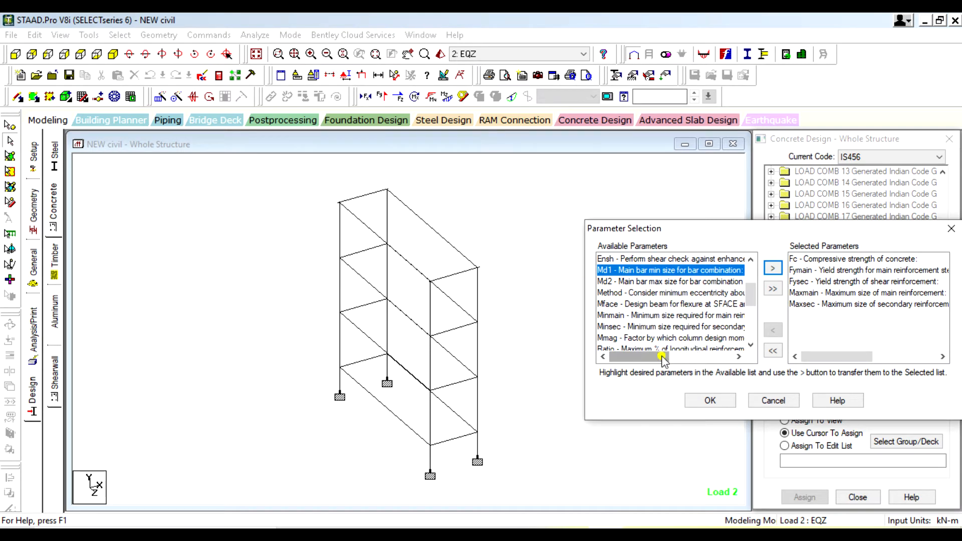
{"action": "mouse_move", "coordinate": [651, 357]}
{"action": "left_mouse_down"}
{"action": "mouse_move", "coordinate": [696, 357]}
{"action": "mouse_move", "coordinate": [646, 358]}
{"action": "left_mouse_up"}
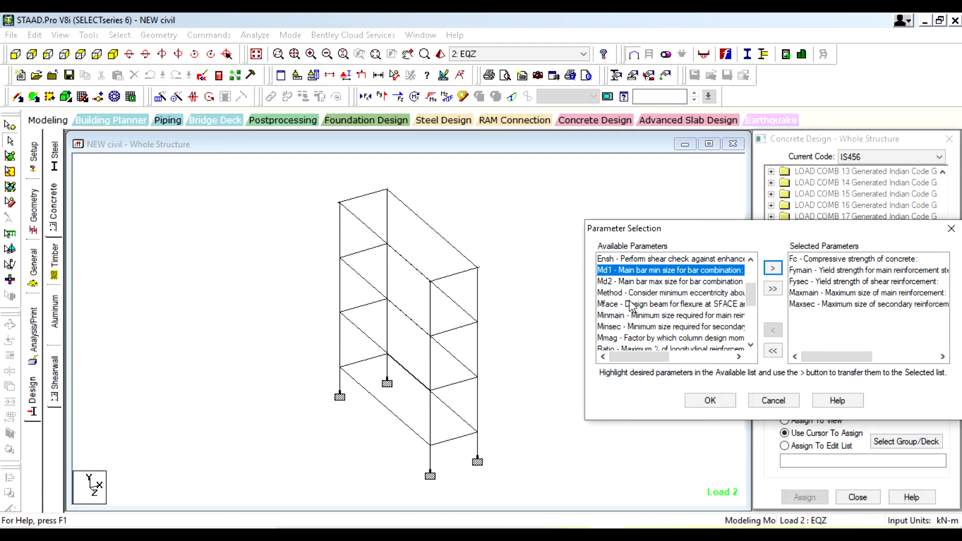
{"action": "scroll", "coordinate": [632, 306], "scroll_direction": "down", "scroll_amount": 2}
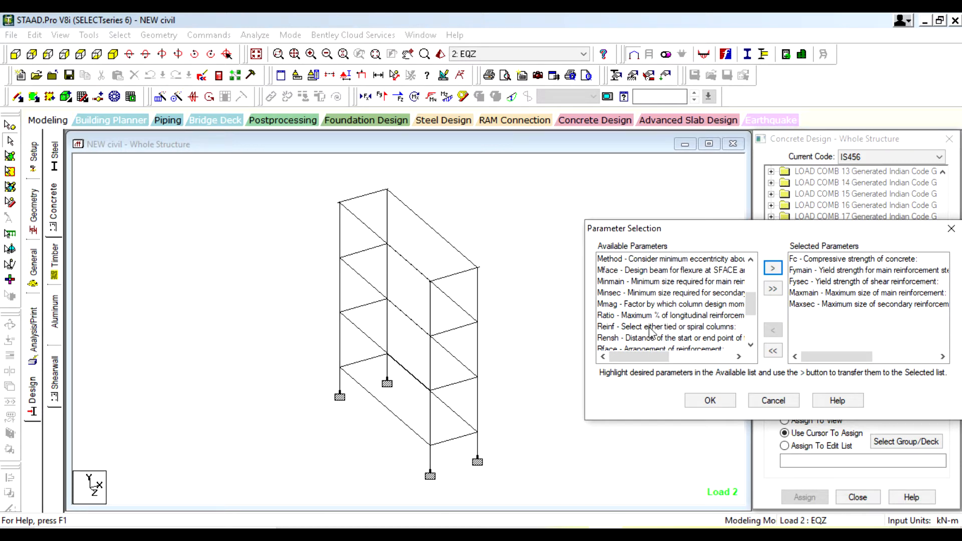
{"action": "mouse_move", "coordinate": [637, 356]}
{"action": "left_mouse_down"}
{"action": "mouse_move", "coordinate": [656, 356]}
{"action": "mouse_move", "coordinate": [634, 350]}
{"action": "left_mouse_up"}
{"action": "scroll", "coordinate": [678, 323], "scroll_direction": "down", "scroll_amount": 3}
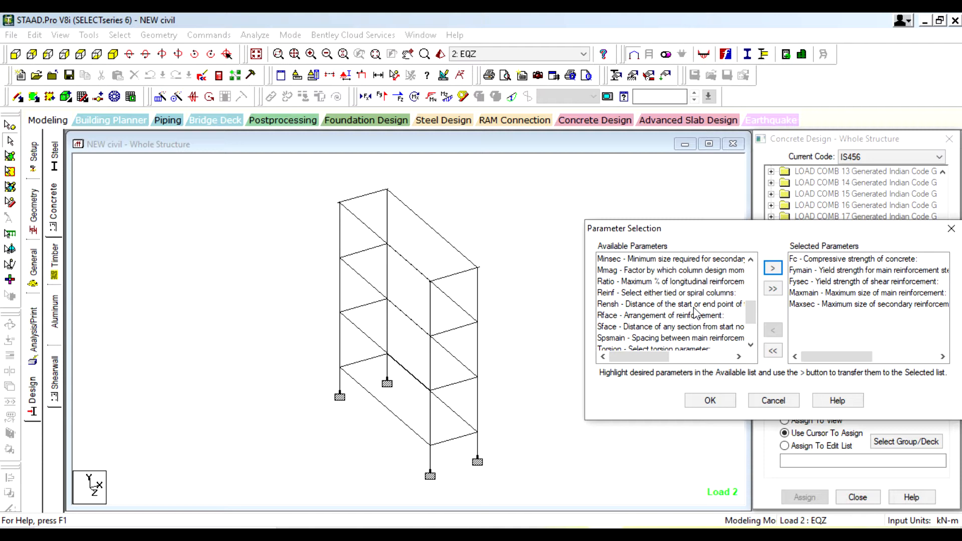
{"action": "scroll", "coordinate": [681, 300], "scroll_direction": "down", "scroll_amount": 1}
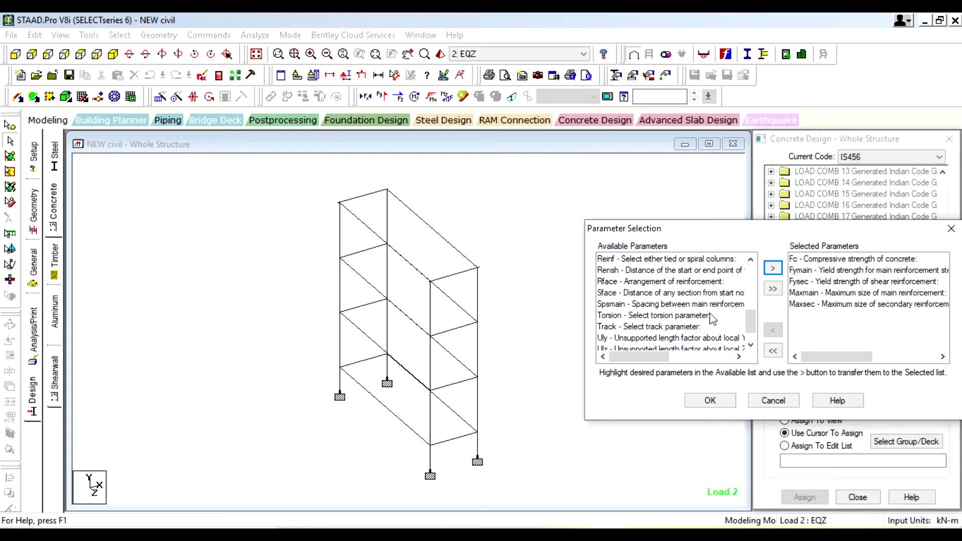
{"action": "scroll", "coordinate": [710, 315], "scroll_direction": "down", "scroll_amount": 1}
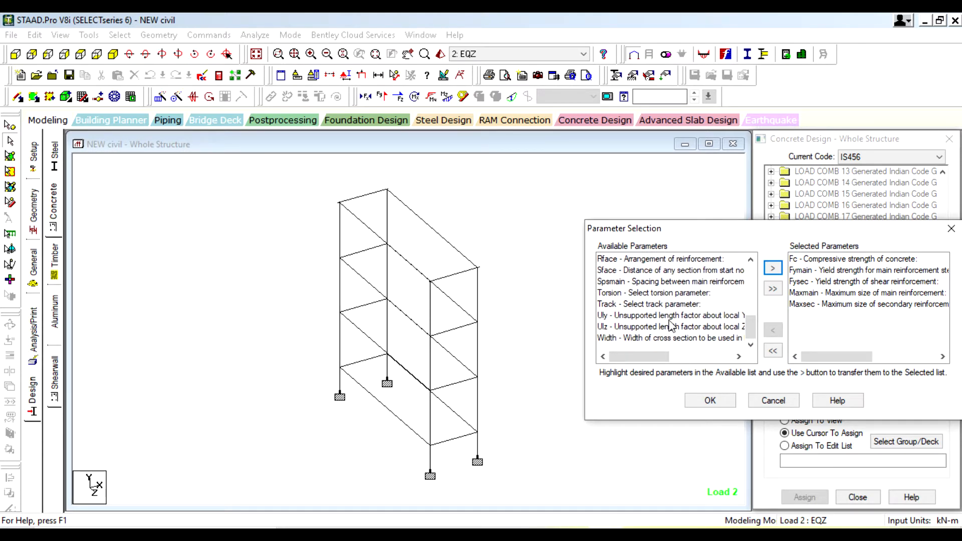
{"action": "scroll", "coordinate": [710, 310], "scroll_direction": "up", "scroll_amount": 4}
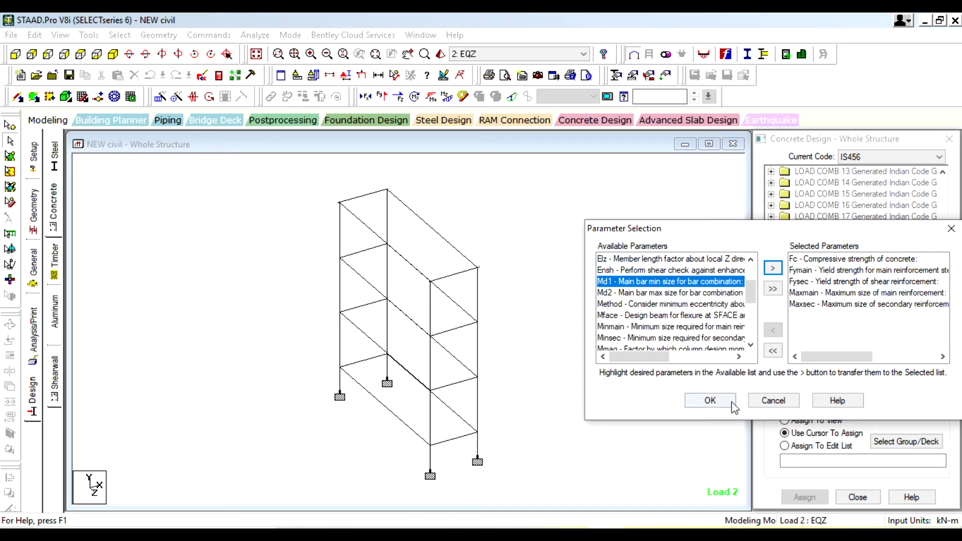
{"action": "left_click", "coordinate": [711, 400]}
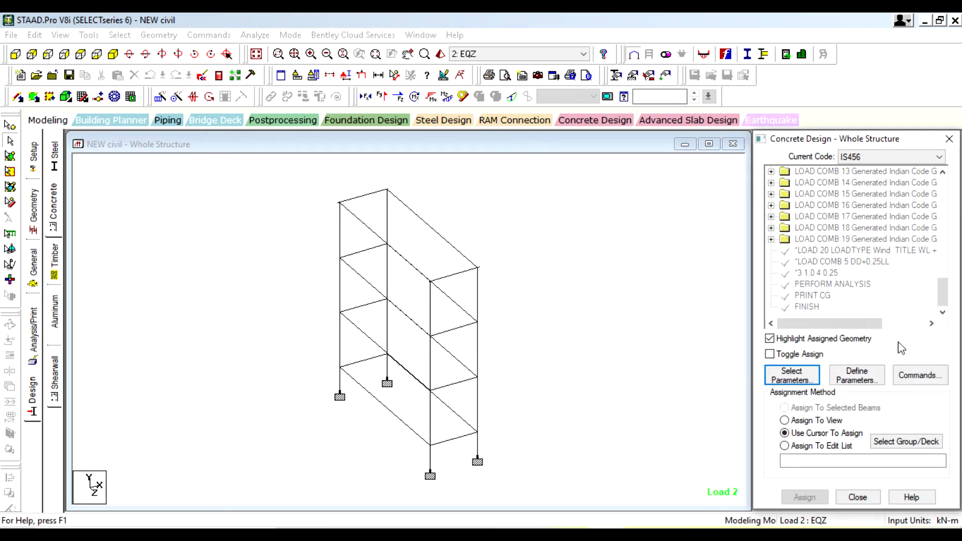
Define the compressive strength of concrete (FC) as 25000 kN/m2 and add it to the design parameters
{"action": "left_click", "coordinate": [856, 373]}
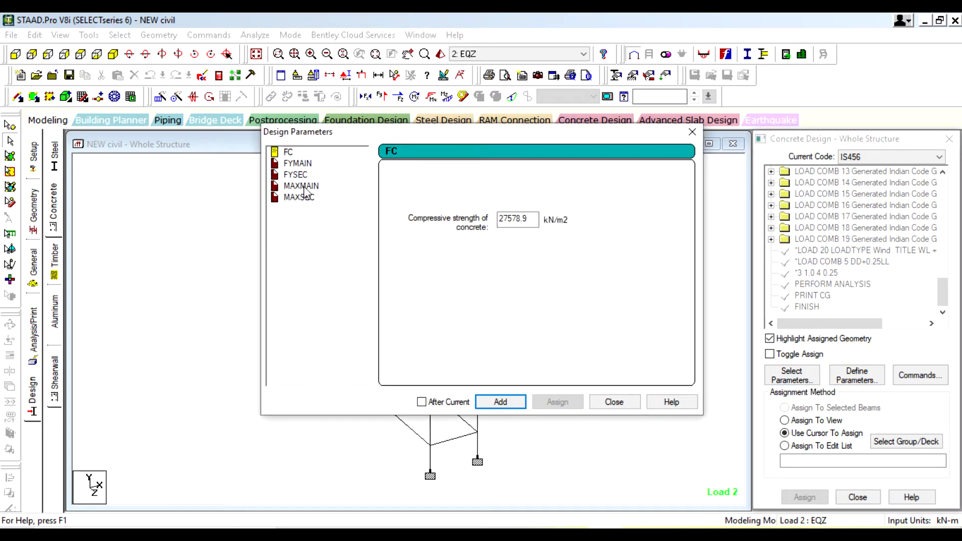
{"action": "left_click", "coordinate": [531, 220]}
{"action": "left_click_drag", "start_coordinate": [531, 219], "coordinate": [480, 224]}
{"action": "type", "text": "25000"}
{"action": "left_click", "coordinate": [501, 402]}
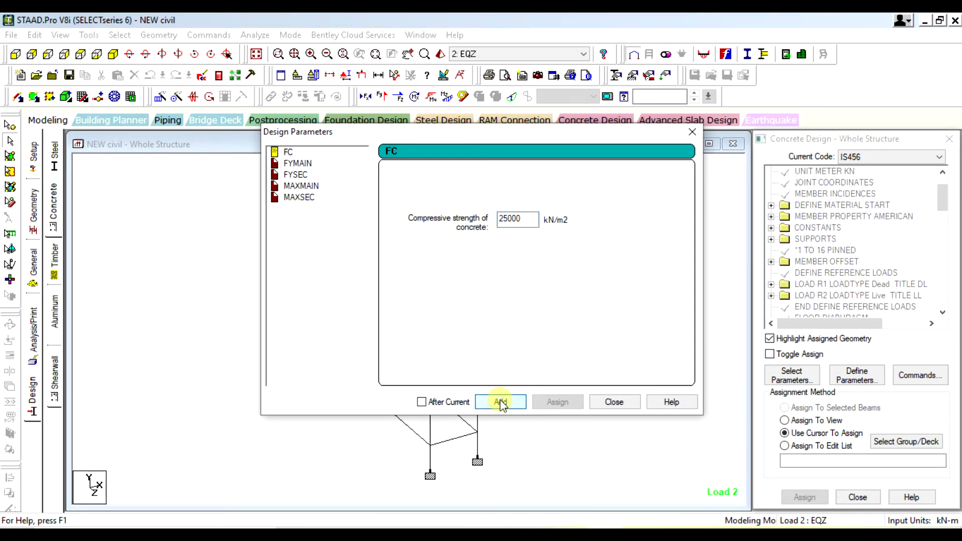
Set the yield strength for main reinforcement steel (FYMAIN) to 50000 kN/m2 and add the parameter
{"action": "left_click", "coordinate": [301, 164]}
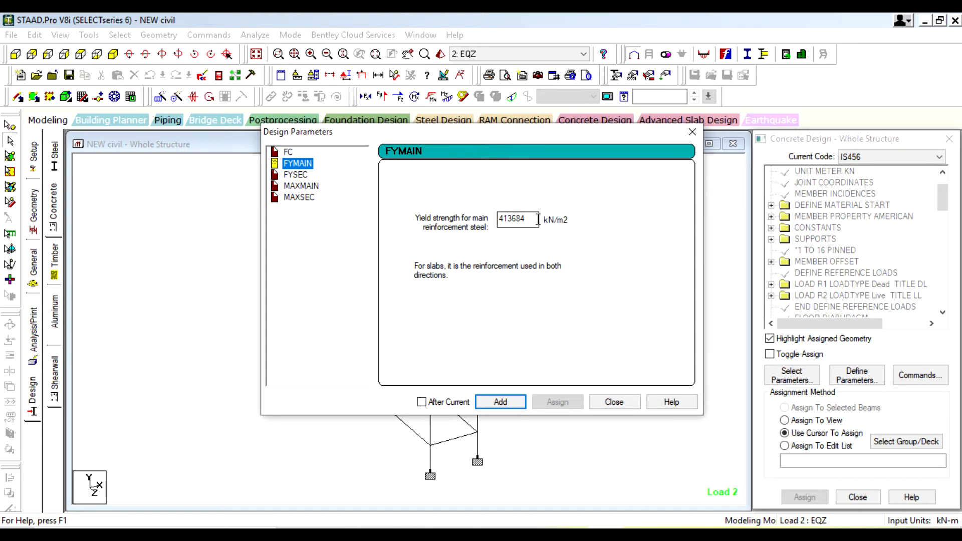
{"action": "left_click_drag", "start_coordinate": [538, 219], "coordinate": [455, 216]}
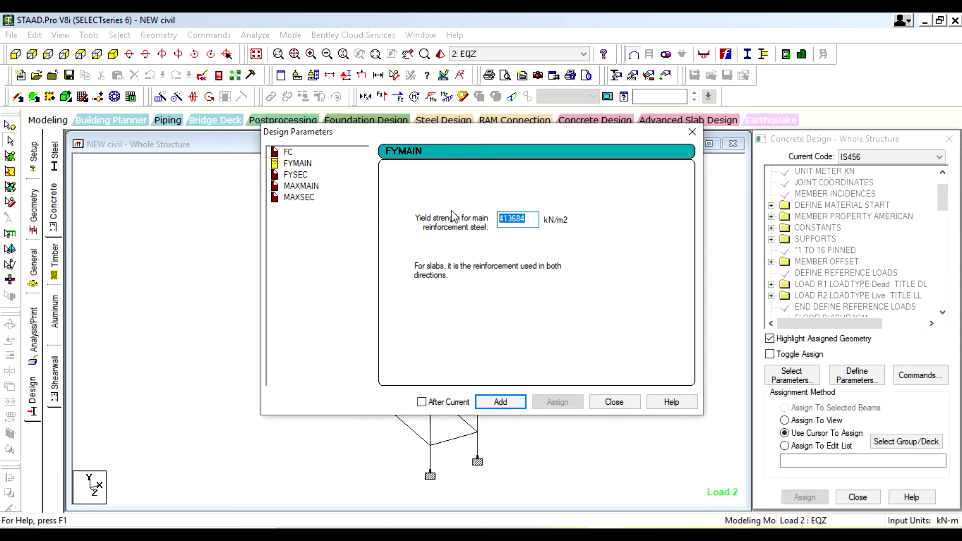
{"action": "type", "text": "50000"}
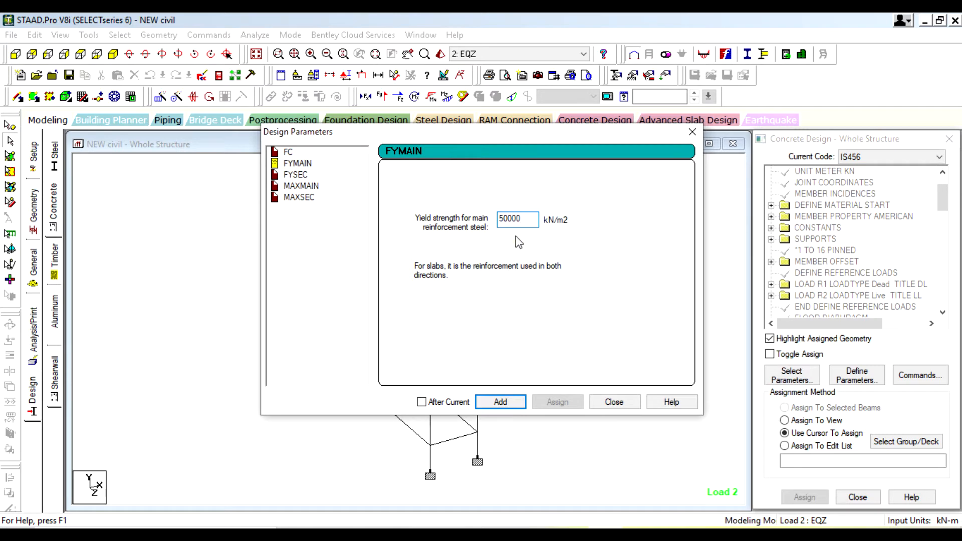
{"action": "left_click", "coordinate": [509, 404]}
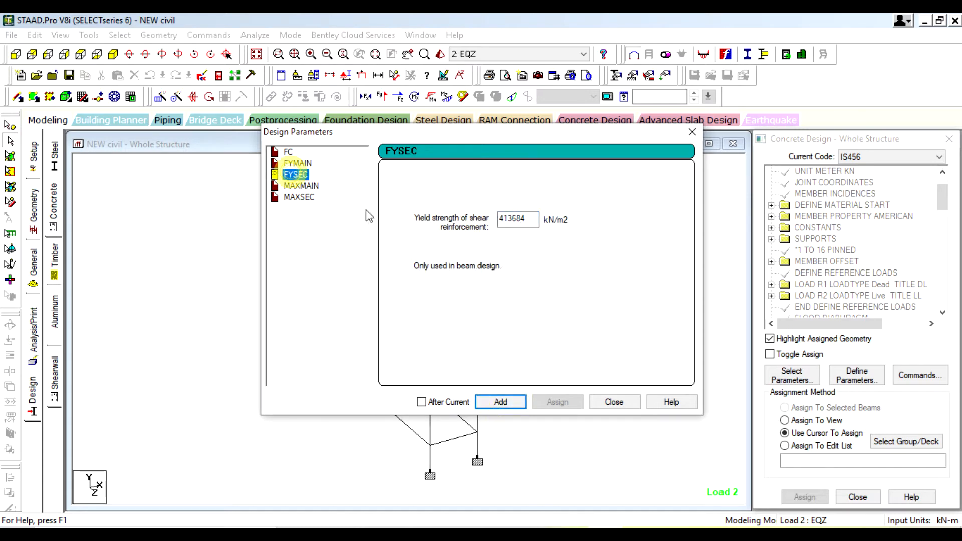
Set the yield strength of shear reinforcement (FYSEC) to 415000 kN/m2 and add the parameter
{"action": "double_click", "coordinate": [519, 219]}
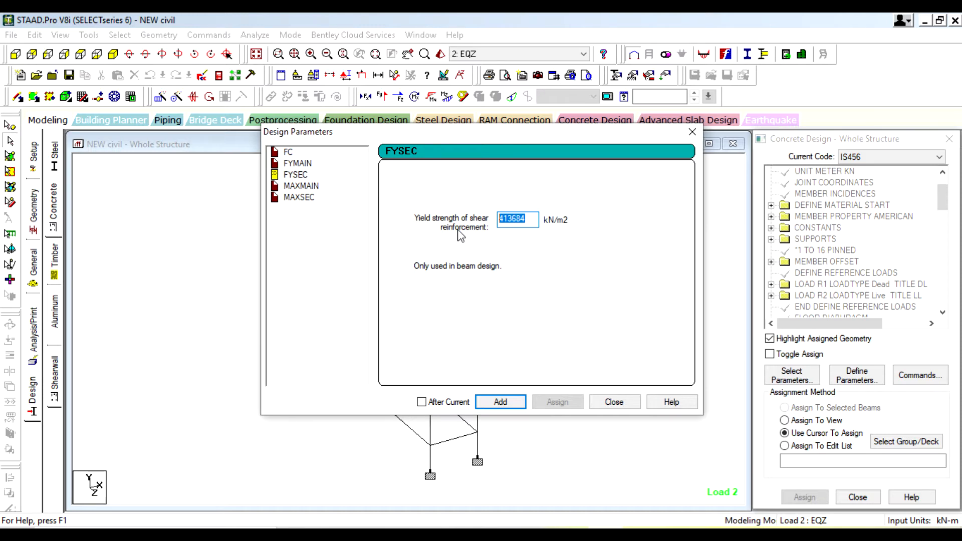
{"action": "type", "text": "415000"}
{"action": "left_click", "coordinate": [515, 403]}
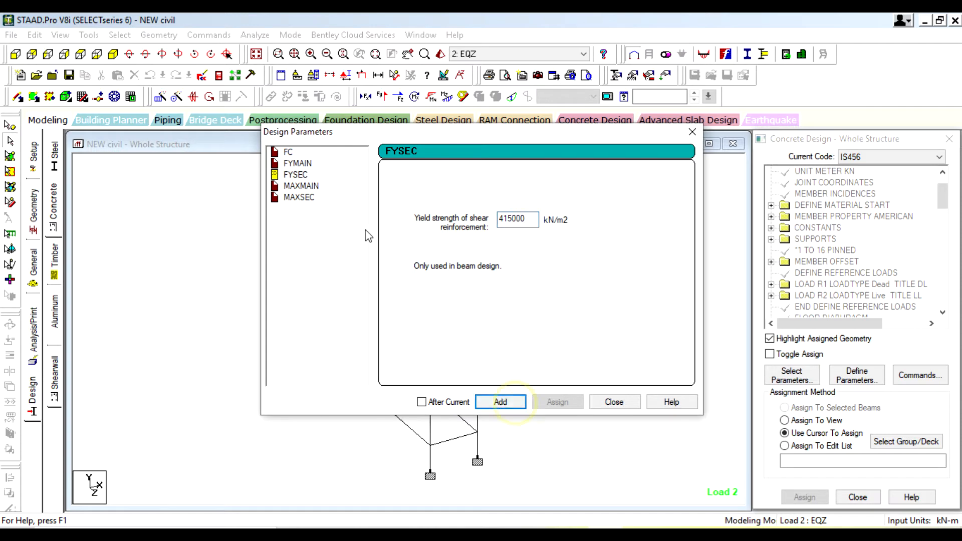
Set the maximum size of main reinforcement (MAXMAIN) to 16 mm and add the parameter
{"action": "left_click", "coordinate": [312, 186]}
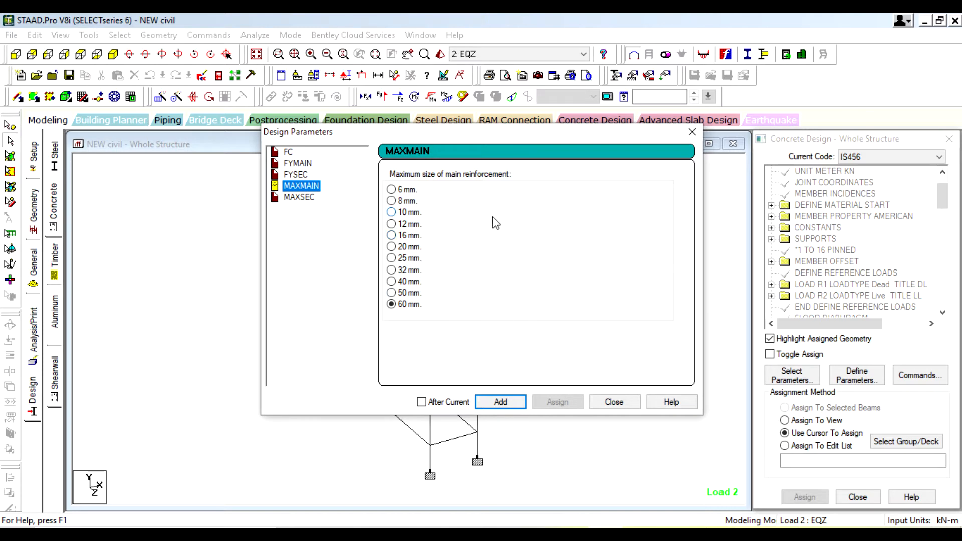
{"action": "left_click", "coordinate": [391, 235]}
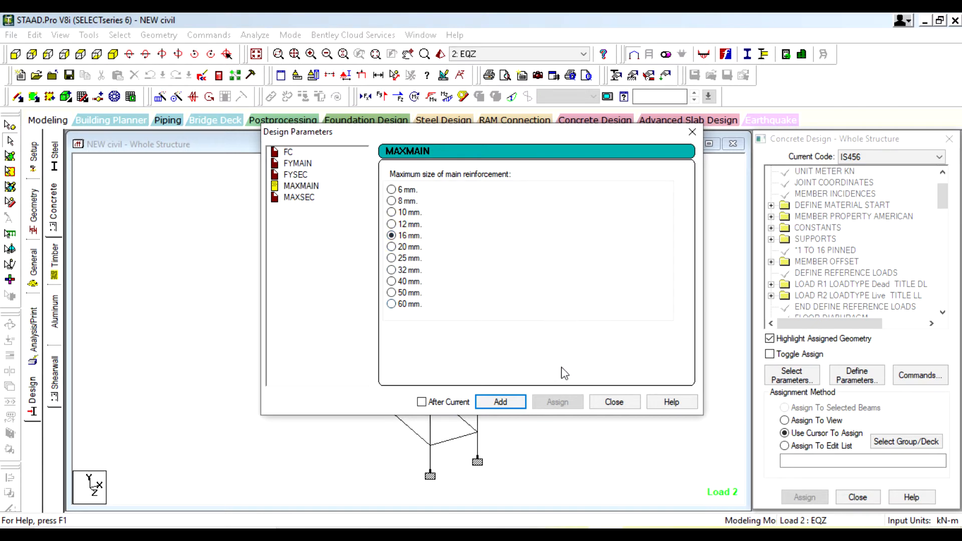
{"action": "left_click", "coordinate": [495, 405]}
{"action": "left_click", "coordinate": [500, 401]}
Set the maximum size of secondary reinforcement (MAXSEC) to 8 mm, add the parameter, and finish defining parameters
{"action": "left_click", "coordinate": [299, 197]}
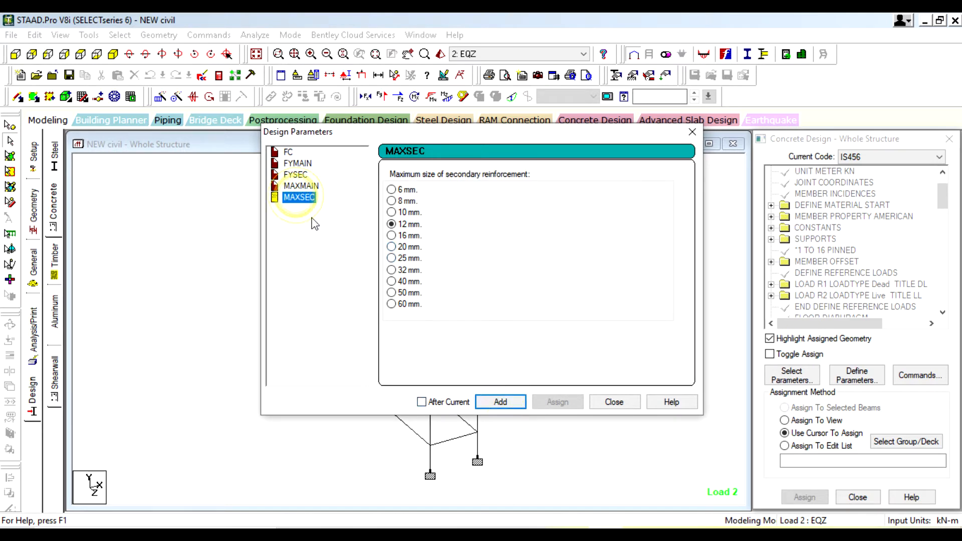
{"action": "left_click", "coordinate": [391, 201]}
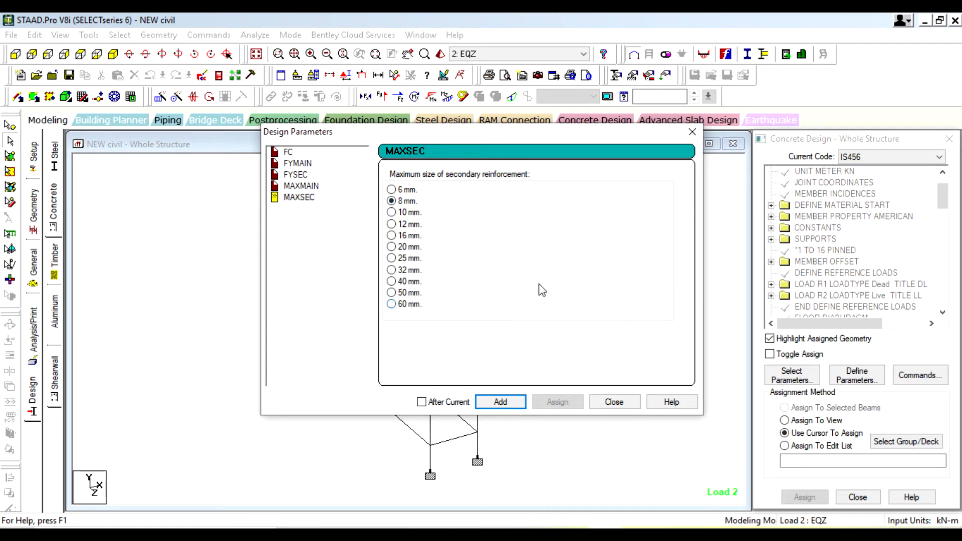
{"action": "left_click", "coordinate": [503, 401]}
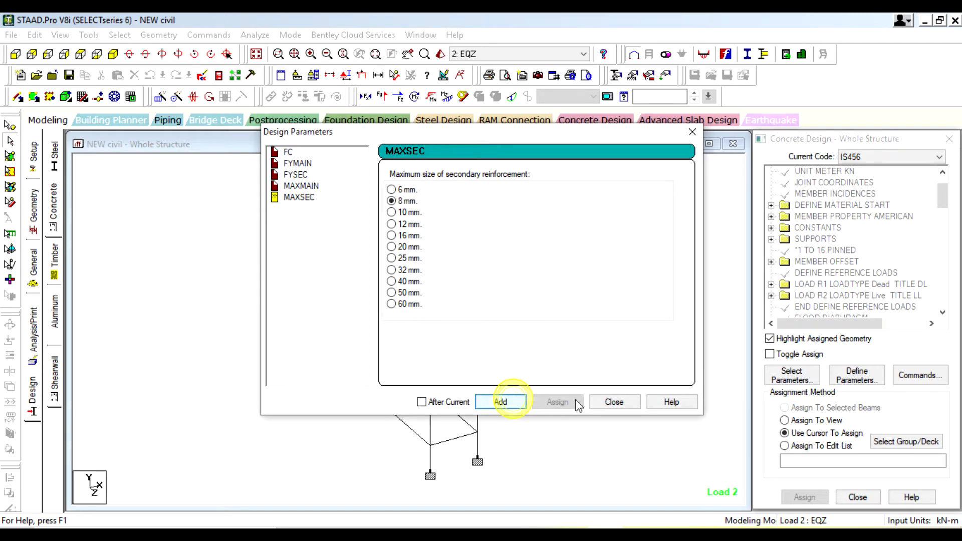
{"action": "left_click", "coordinate": [611, 402]}
Reopen the design parameter selection and look through the available parameters for further reinforcement settings
{"action": "left_click", "coordinate": [814, 381]}
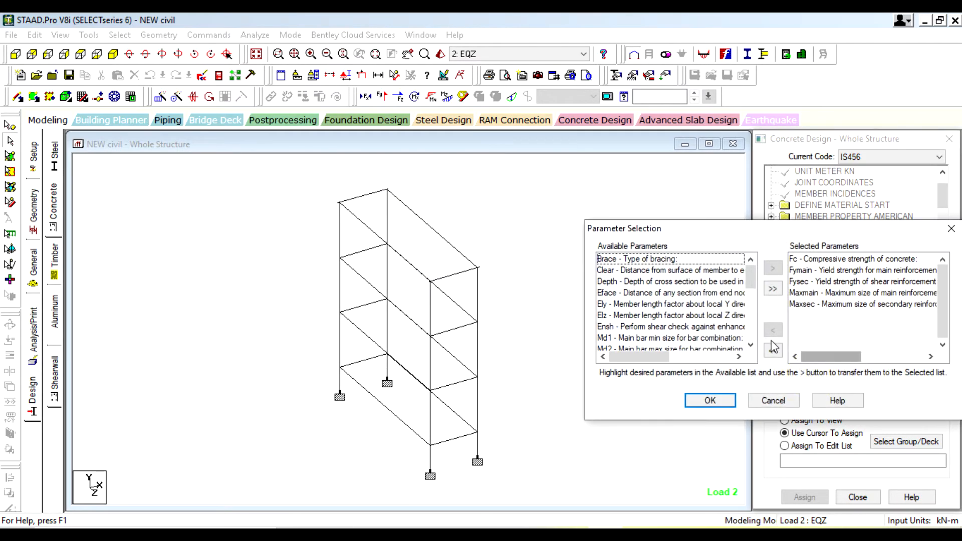
{"action": "scroll", "coordinate": [682, 281], "scroll_direction": "down", "scroll_amount": 5}
{"action": "scroll", "coordinate": [682, 283], "scroll_direction": "down", "scroll_amount": 2}
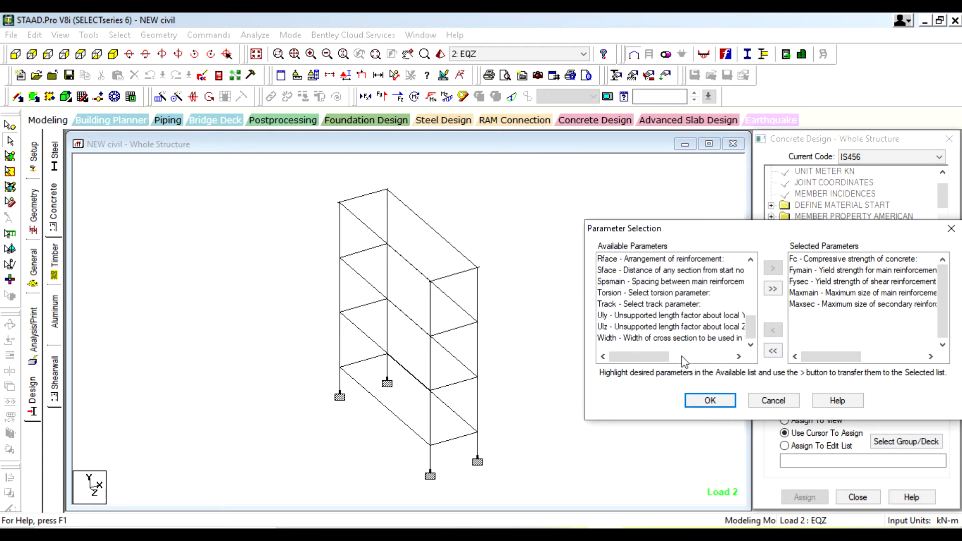
{"action": "left_click_drag", "start_coordinate": [664, 357], "coordinate": [633, 346]}
{"action": "scroll", "coordinate": [655, 320], "scroll_direction": "up", "scroll_amount": 6}
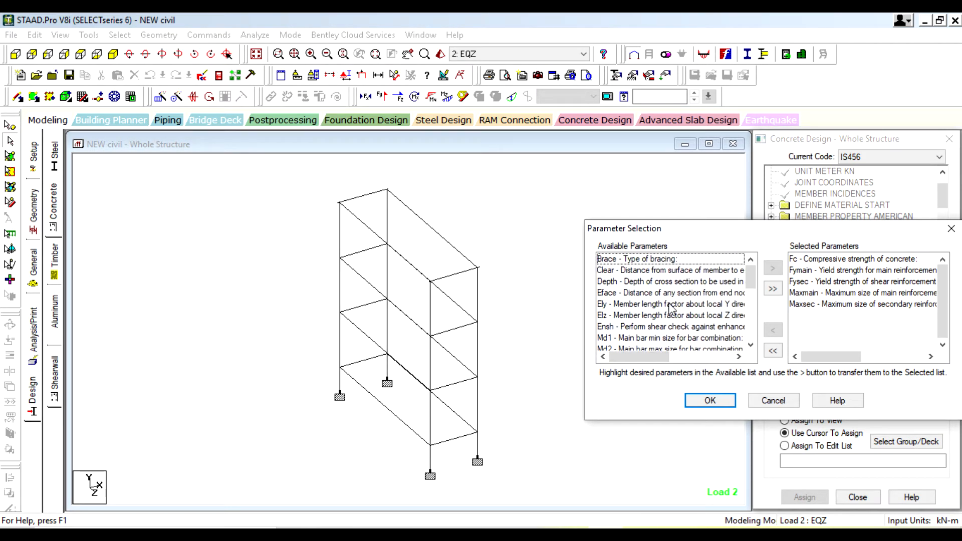
{"action": "scroll", "coordinate": [670, 309], "scroll_direction": "down", "scroll_amount": 3}
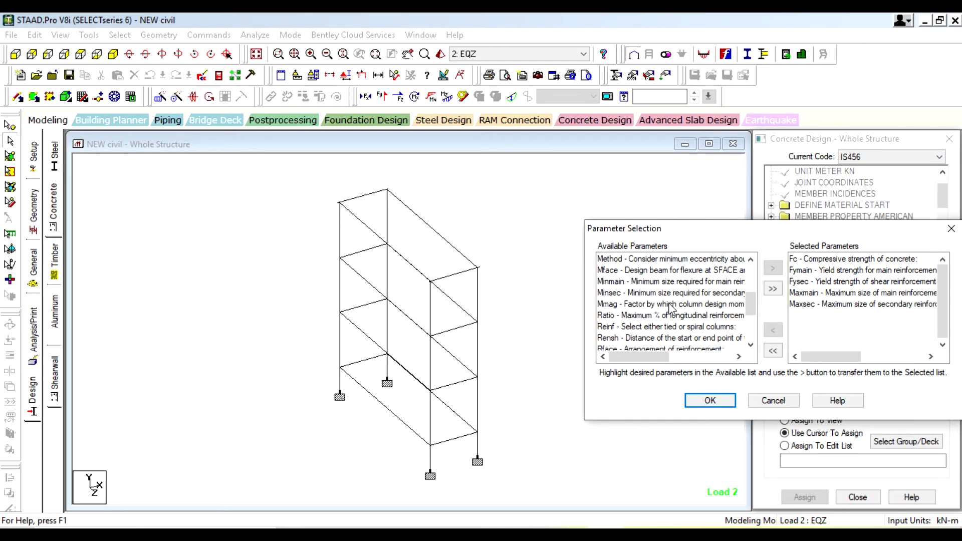
{"action": "scroll", "coordinate": [648, 316], "scroll_direction": "down", "scroll_amount": 3}
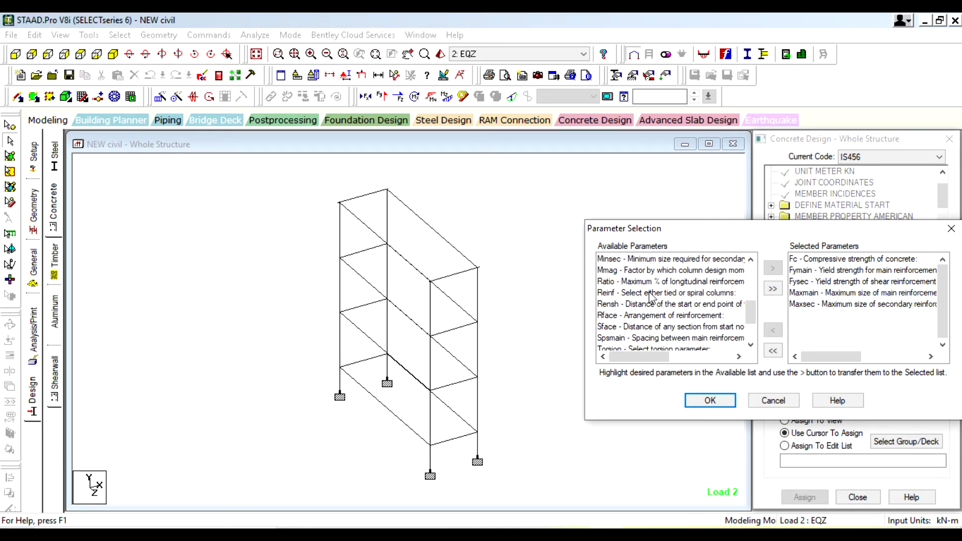
{"action": "left_click", "coordinate": [684, 316]}
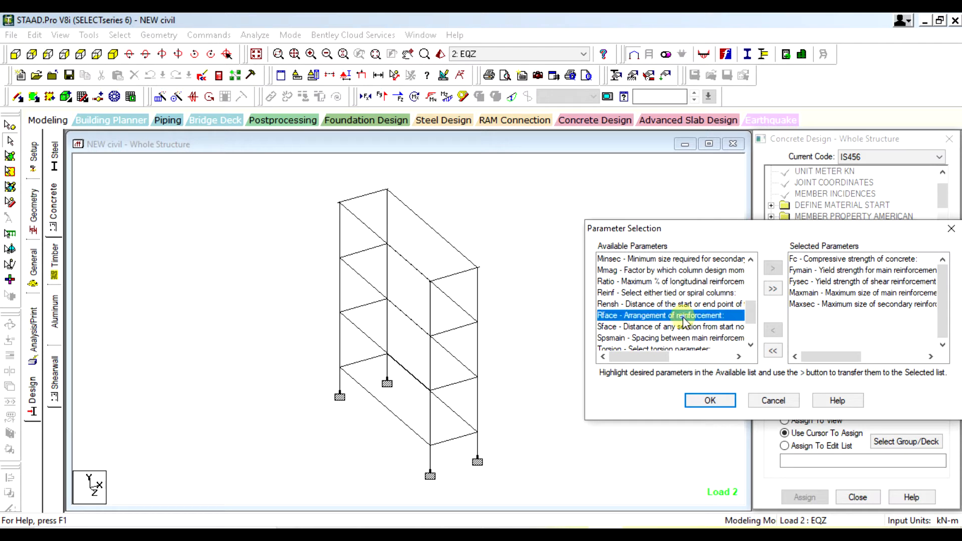
{"action": "left_click", "coordinate": [773, 269]}
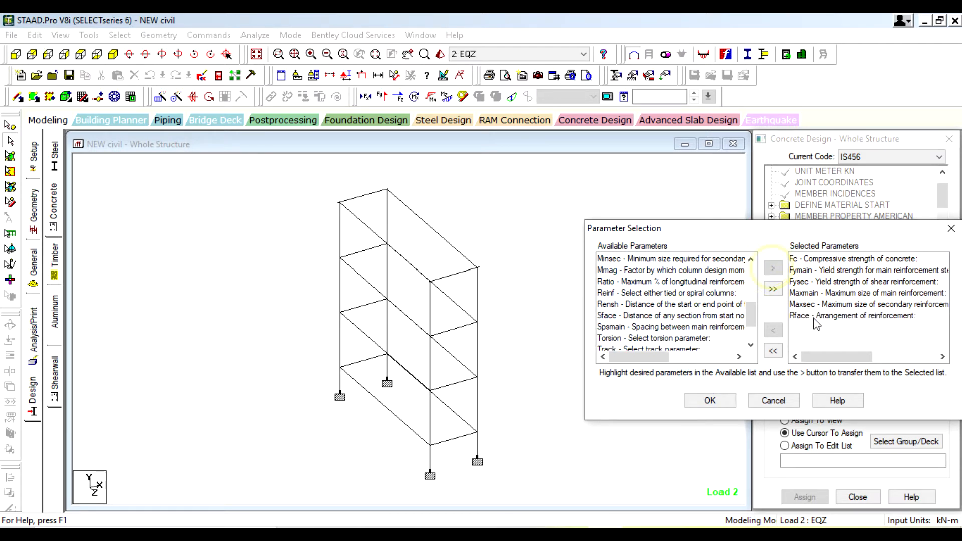
{"action": "double_click", "coordinate": [812, 316]}
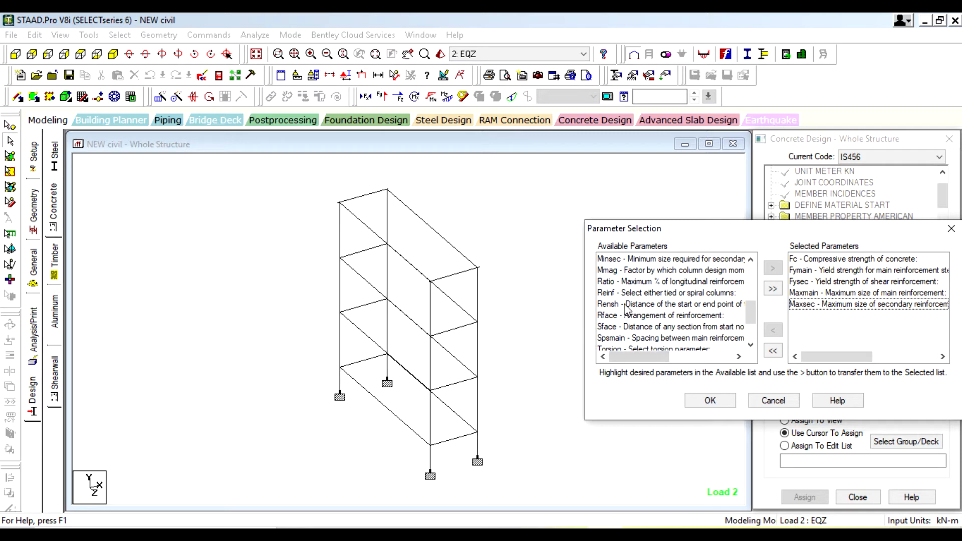
Include the spacing between main reinforcement bars (Spsmain) in the selected parameters and accept the selection
{"action": "scroll", "coordinate": [651, 317], "scroll_direction": "down", "scroll_amount": 2}
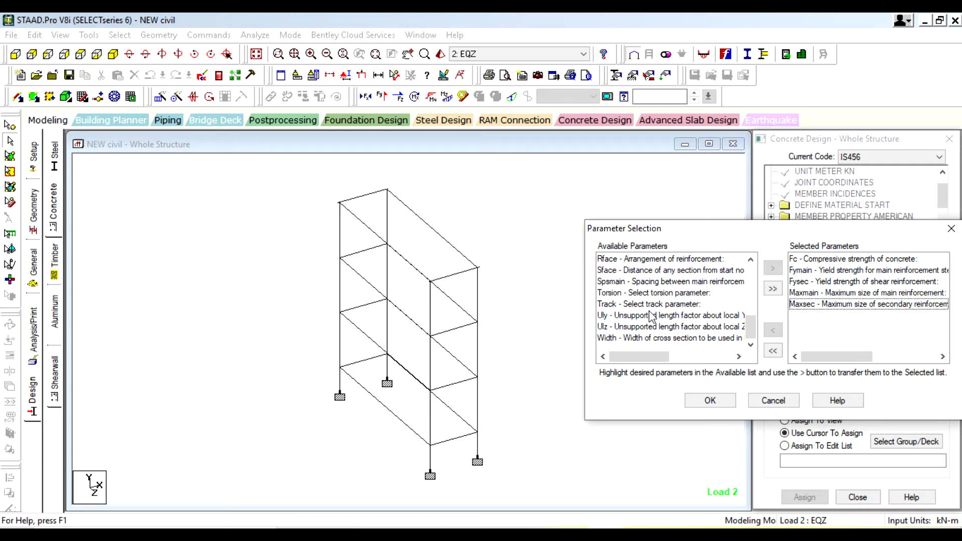
{"action": "left_click", "coordinate": [649, 282]}
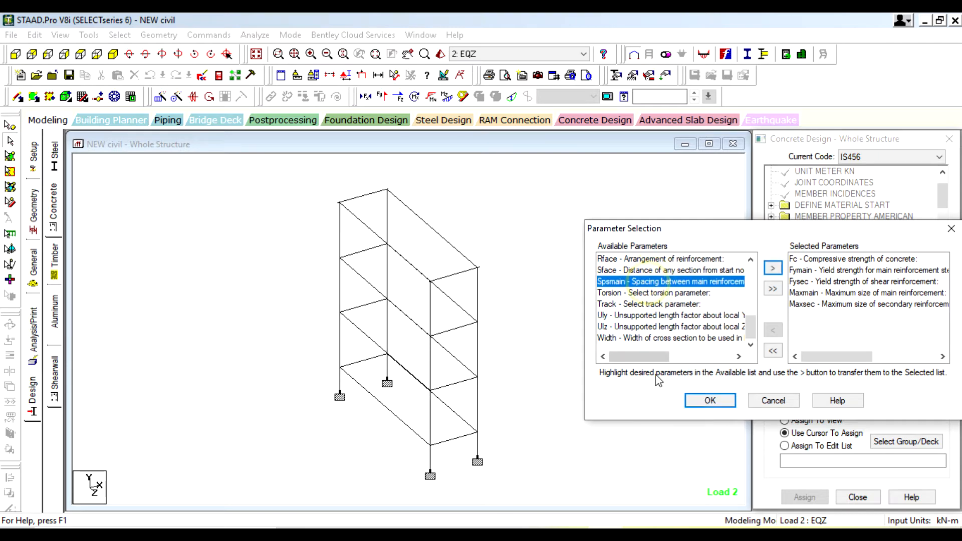
{"action": "left_click", "coordinate": [773, 265]}
{"action": "left_click", "coordinate": [725, 399]}
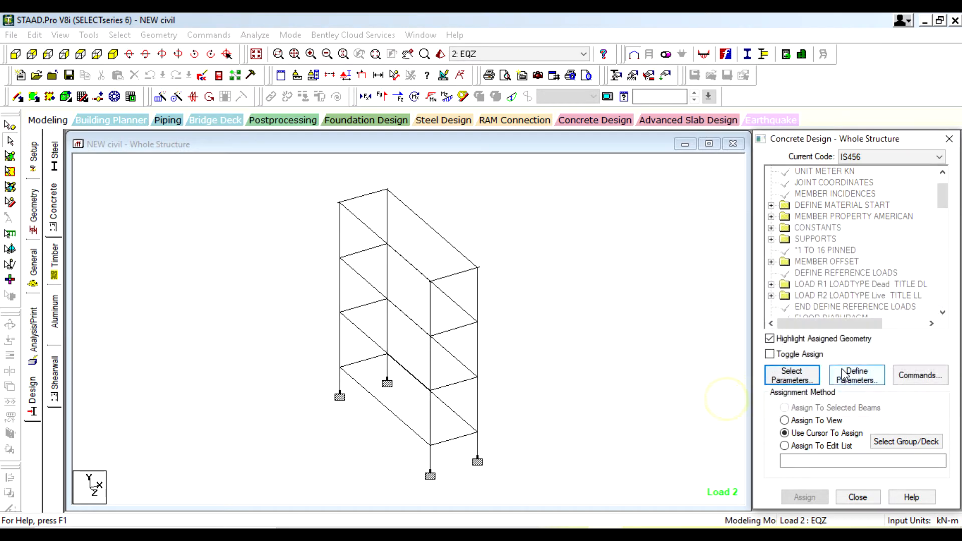
Check the definition of the main bar spacing parameter (SPSMAIN) and close it without adding the parameter
{"action": "left_click", "coordinate": [844, 374]}
{"action": "left_click", "coordinate": [302, 209]}
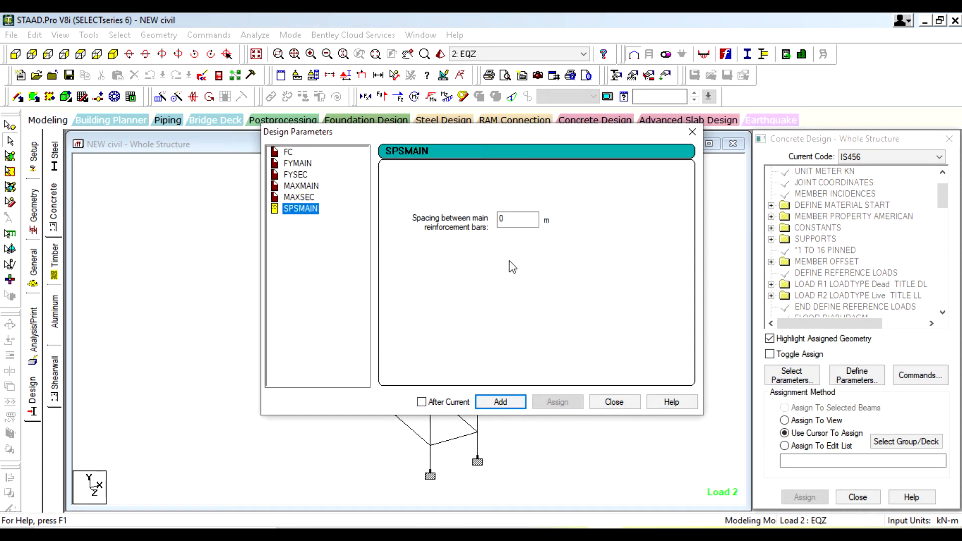
{"action": "left_click", "coordinate": [526, 221]}
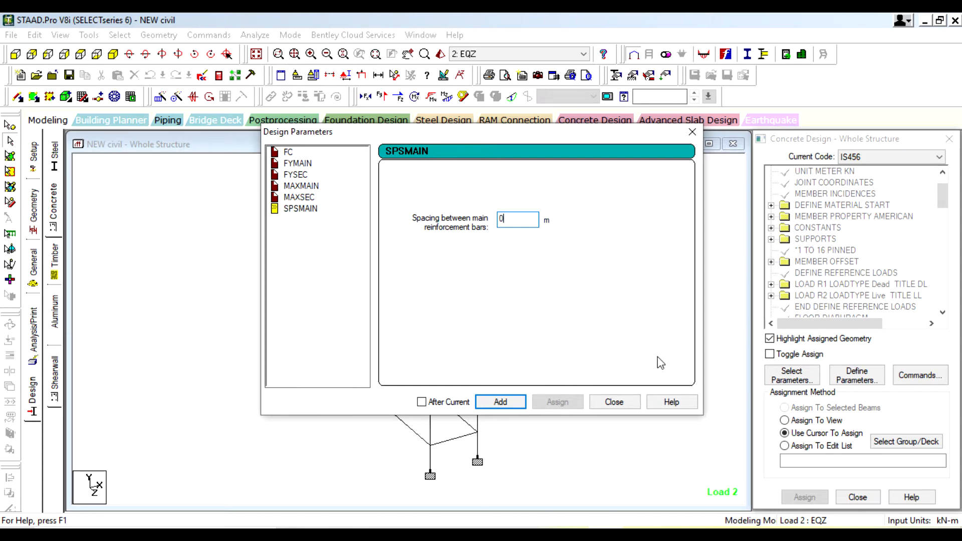
{"action": "left_click", "coordinate": [619, 403]}
{"action": "left_click", "coordinate": [784, 376]}
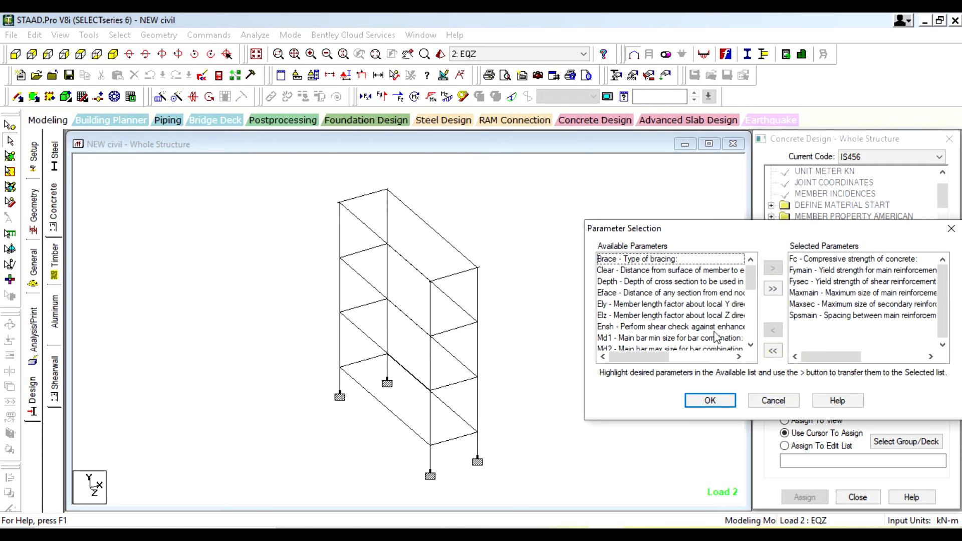
{"action": "left_click", "coordinate": [630, 272]}
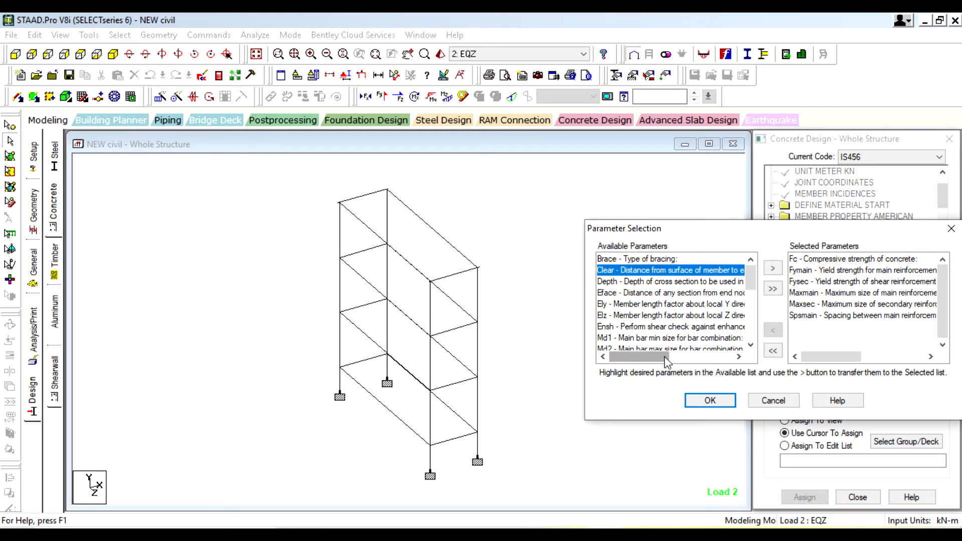
{"action": "left_click_drag", "start_coordinate": [664, 357], "coordinate": [631, 320]}
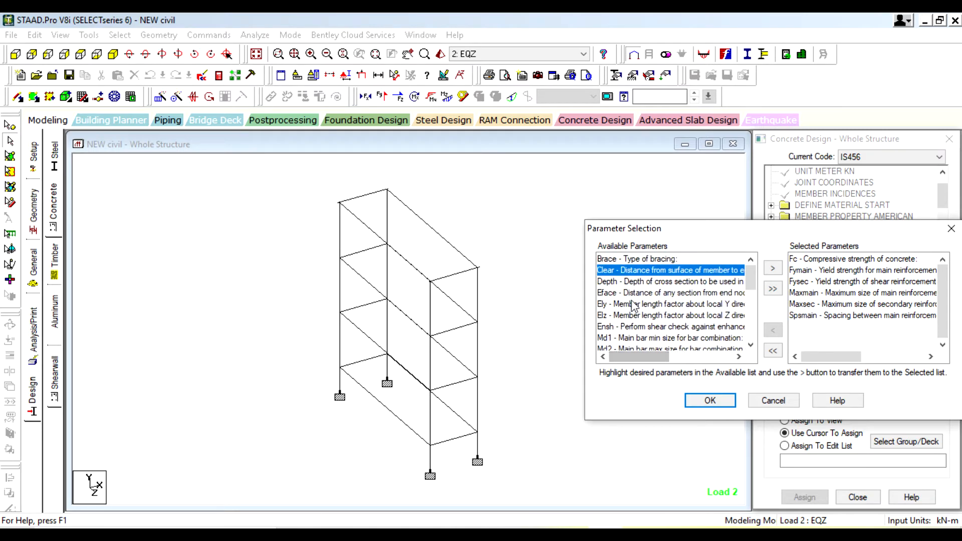
{"action": "left_click", "coordinate": [710, 400]}
{"action": "left_click", "coordinate": [841, 376]}
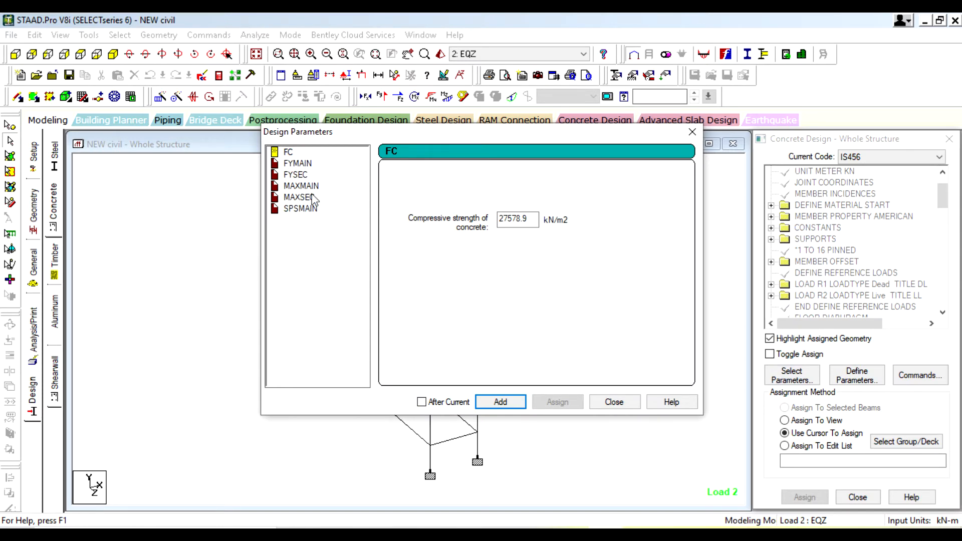
{"action": "left_click", "coordinate": [314, 231]}
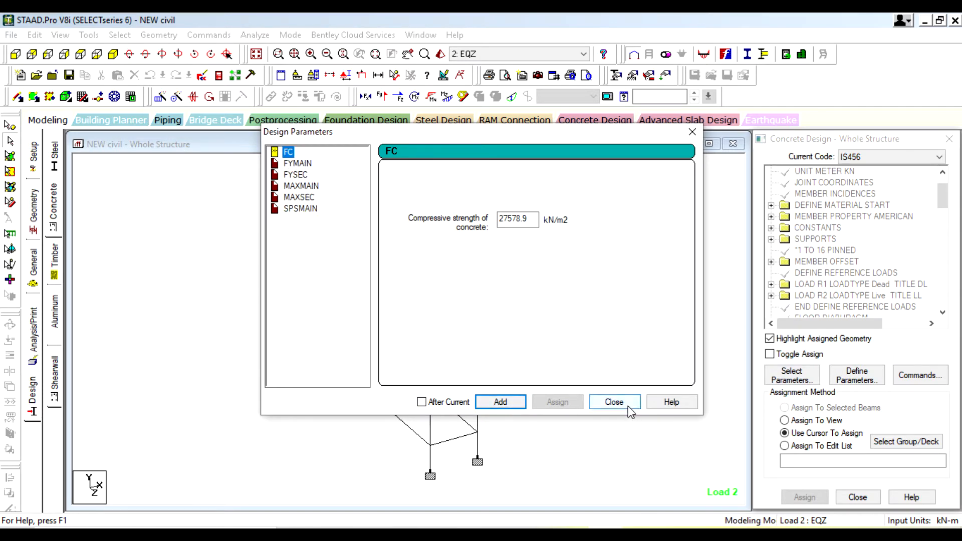
{"action": "left_click", "coordinate": [614, 402]}
Include the Clear parameter, the distance from member surface to outermost reinforcement, in the selected parameters and accept the selection
{"action": "left_click", "coordinate": [791, 376]}
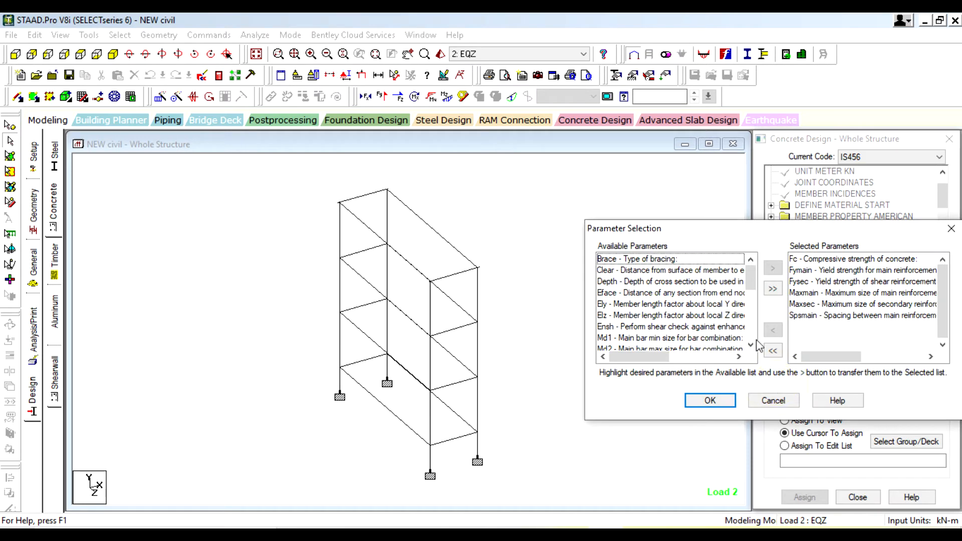
{"action": "left_click", "coordinate": [642, 270]}
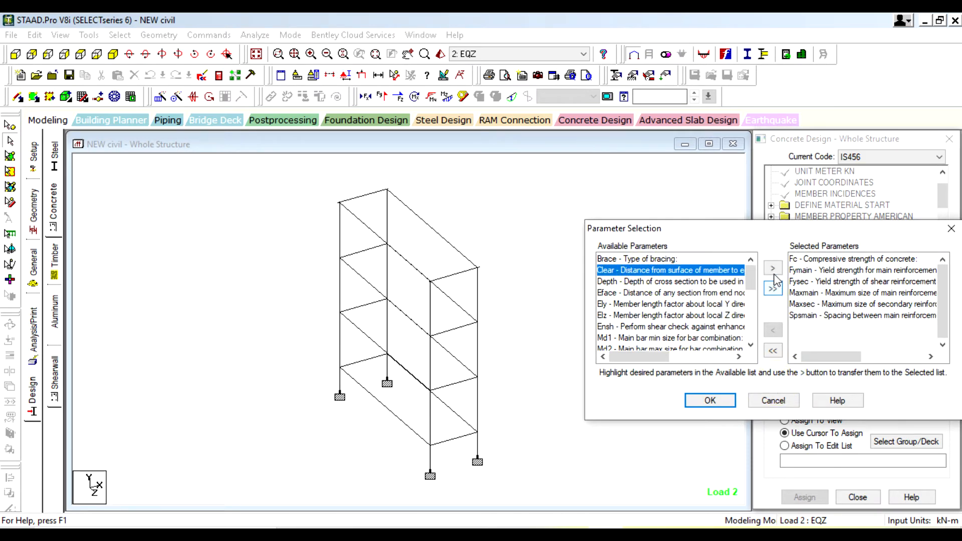
{"action": "left_click", "coordinate": [772, 269]}
{"action": "left_click", "coordinate": [710, 400]}
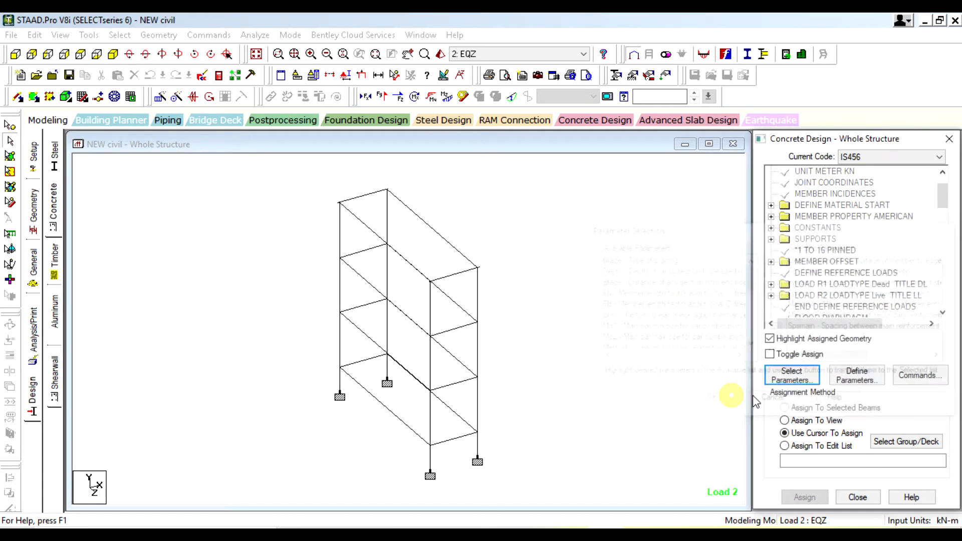
Set the distance from member surface to outermost reinforcement (CLEAR) to 0.040 m and add the parameter
{"action": "left_click", "coordinate": [857, 376]}
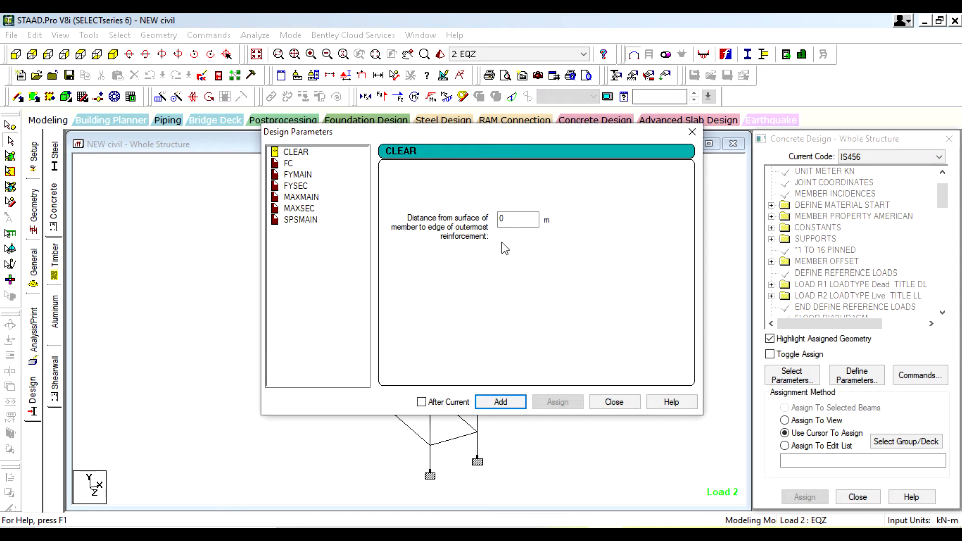
{"action": "double_click", "coordinate": [507, 219]}
{"action": "type", "text": "025"}
{"action": "left_click", "coordinate": [531, 219]}
{"action": "key", "text": "BackSpace"}
{"action": "type", "text": "40"}
{"action": "left_click", "coordinate": [505, 398]}
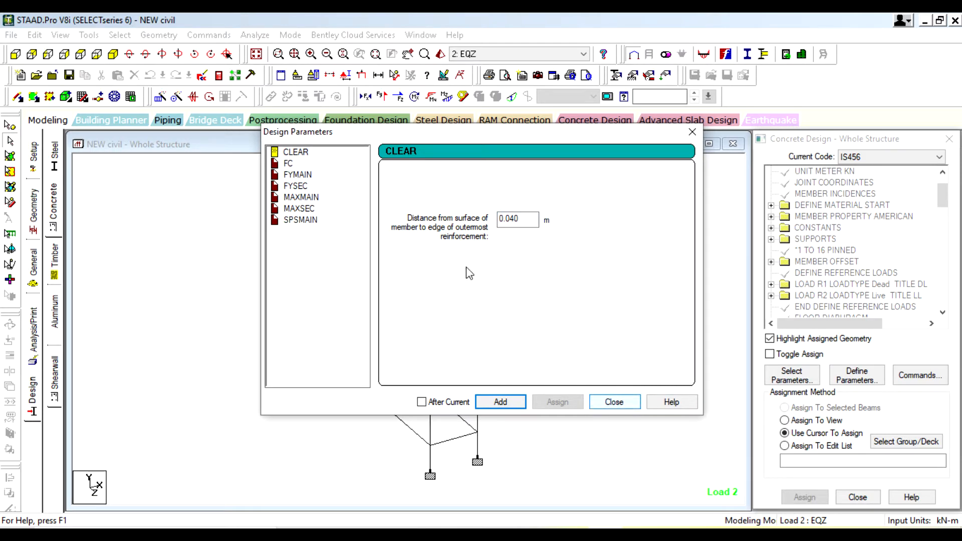
Set the spacing between main reinforcement bars (SPSMAIN) to 0.23 m, add the parameter, and finish defining parameters
{"action": "left_click", "coordinate": [306, 219]}
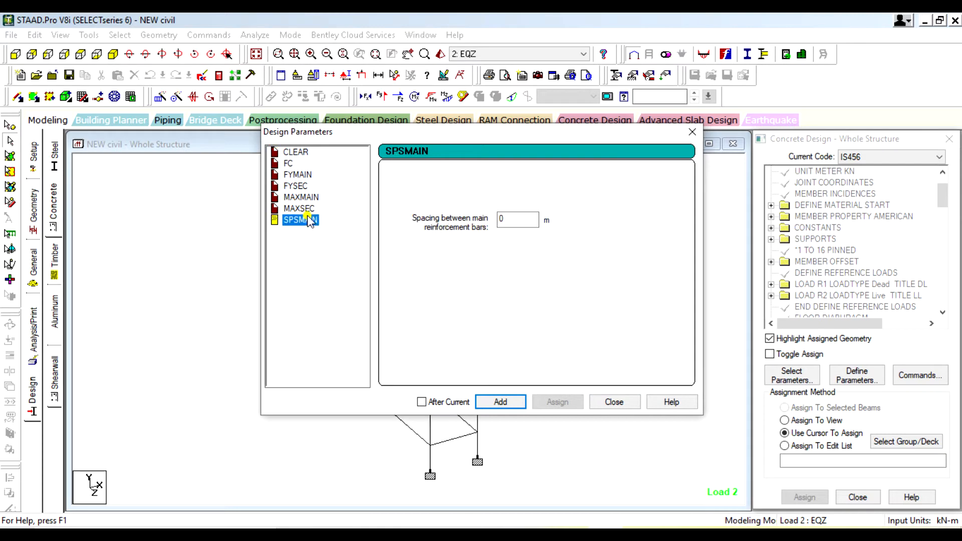
{"action": "double_click", "coordinate": [516, 219]}
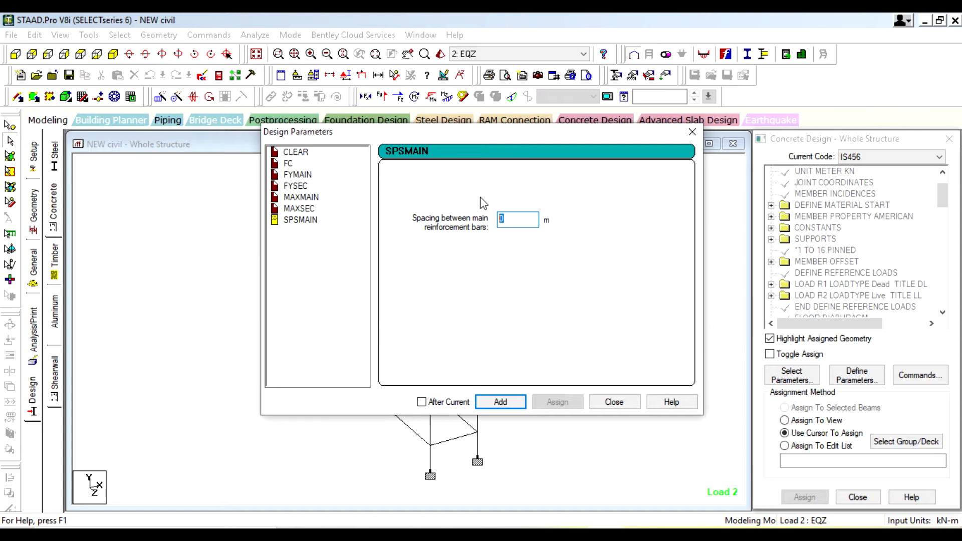
{"action": "type", "text": "0"}
{"action": "type", "text": ".018"}
{"action": "key", "text": "BackSpace"}
{"action": "key", "text": "BackSpace"}
{"action": "key", "text": "BackSpace"}
{"action": "type", "text": "2"}
{"action": "type", "text": "3"}
{"action": "left_click", "coordinate": [500, 401]}
{"action": "left_click", "coordinate": [614, 402]}
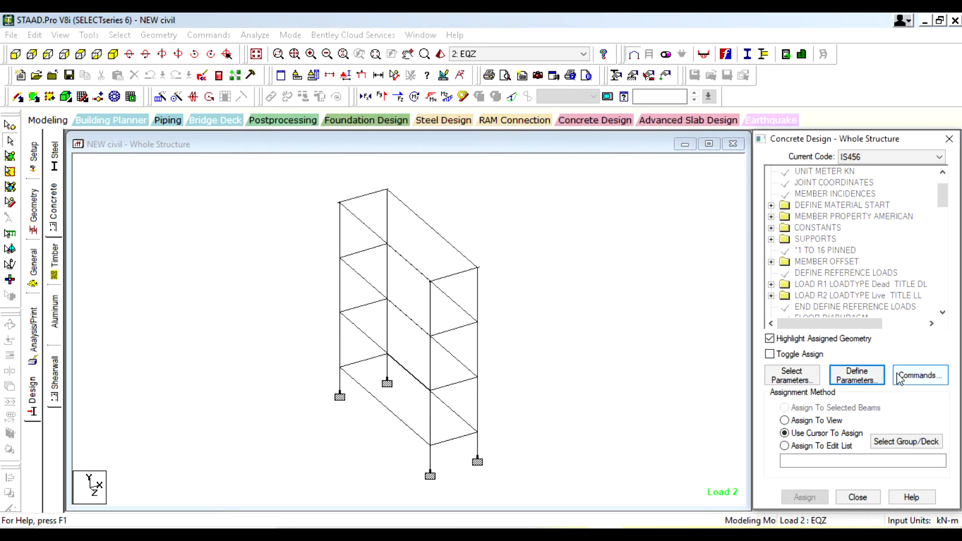
Add the DESIGN BEAM and DESIGN COLUMN commands to the concrete design
{"action": "left_click", "coordinate": [897, 378]}
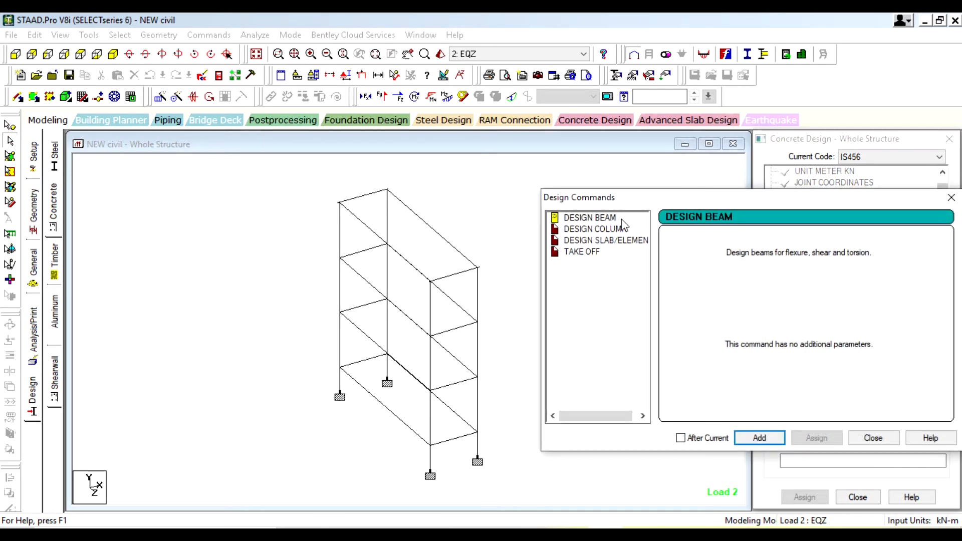
{"action": "left_click", "coordinate": [753, 439]}
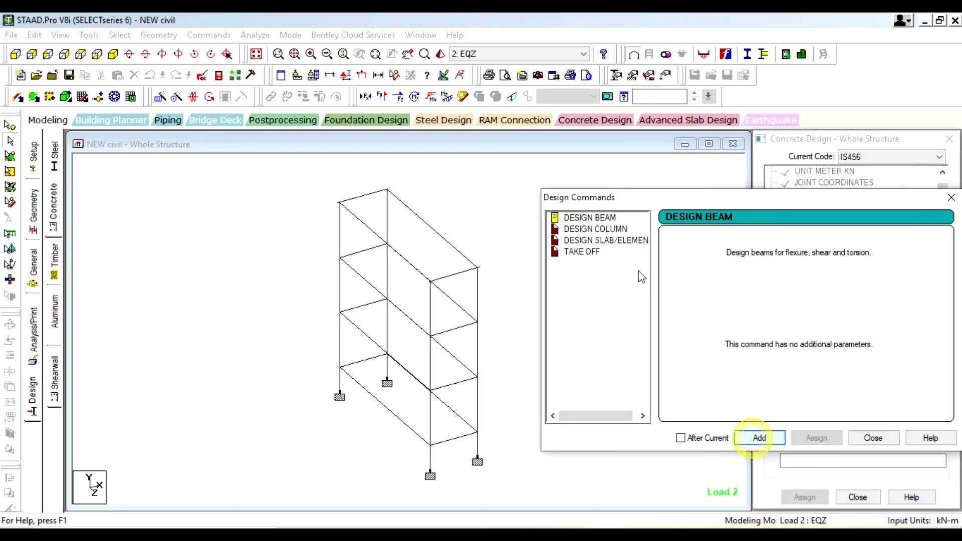
{"action": "left_click", "coordinate": [595, 228]}
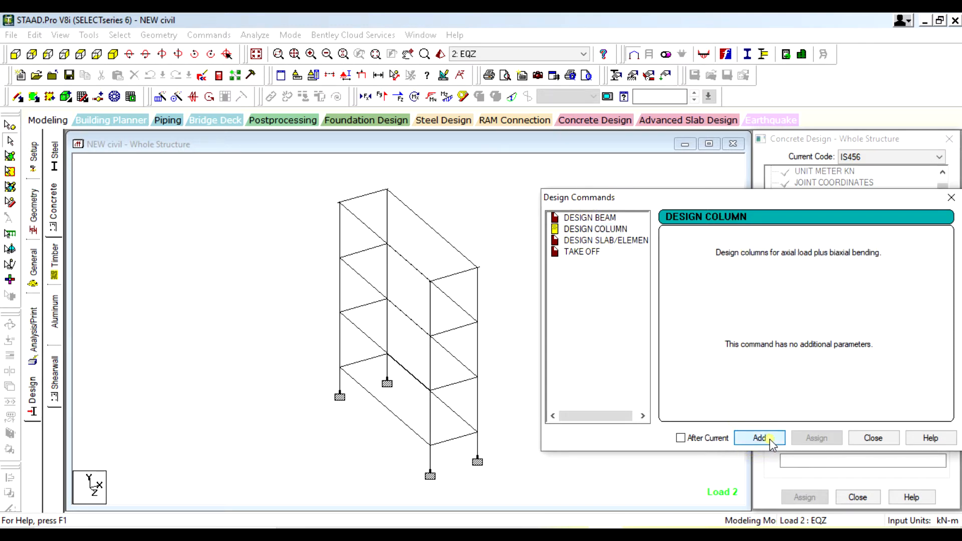
{"action": "left_click", "coordinate": [771, 439]}
Add the DESIGN SLAB/ELEMENT and TAKE OFF commands to the concrete design and finish adding design commands
{"action": "left_click", "coordinate": [621, 240]}
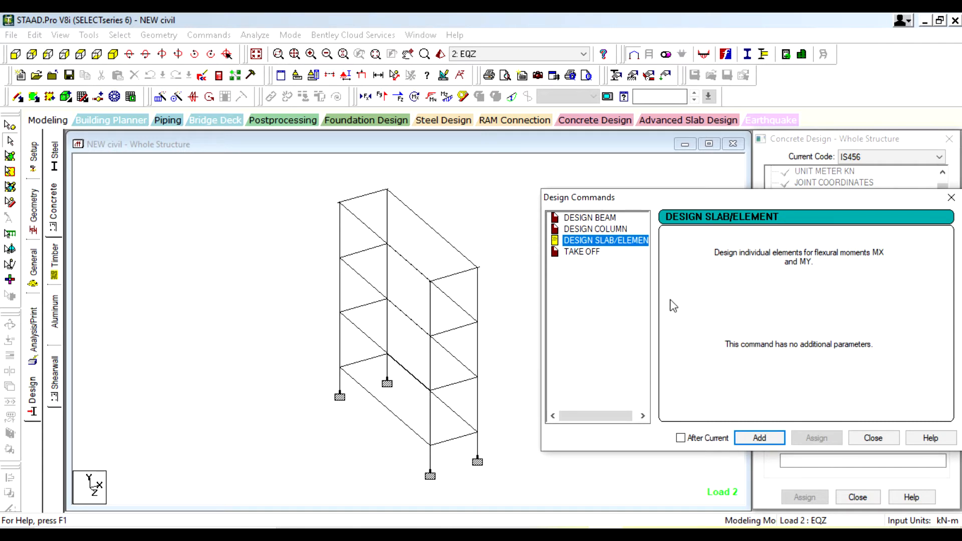
{"action": "left_click", "coordinate": [759, 438]}
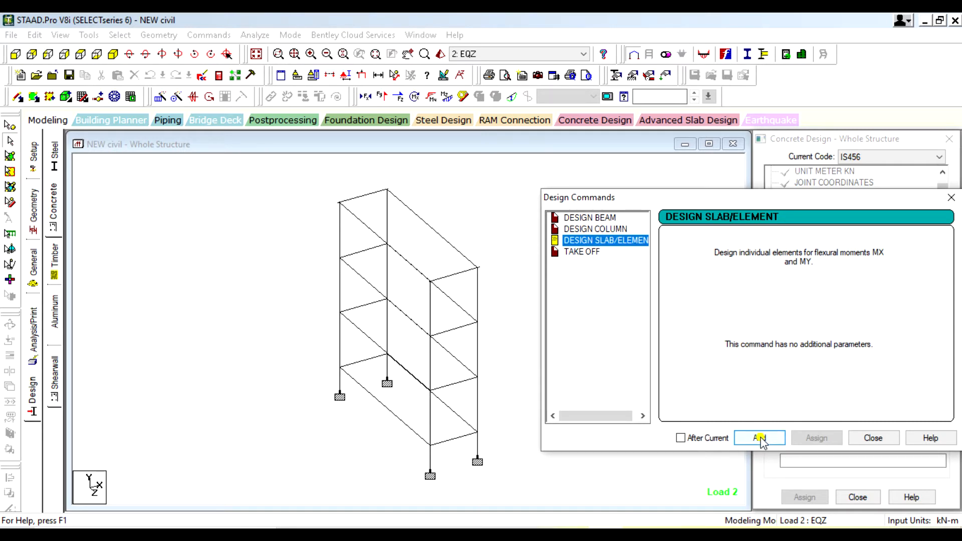
{"action": "left_click", "coordinate": [585, 248]}
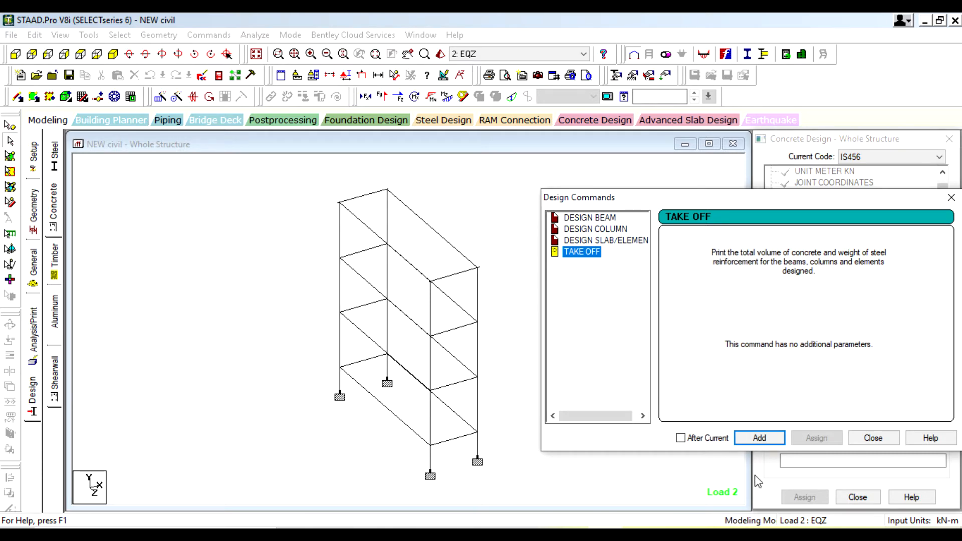
{"action": "left_click", "coordinate": [757, 438]}
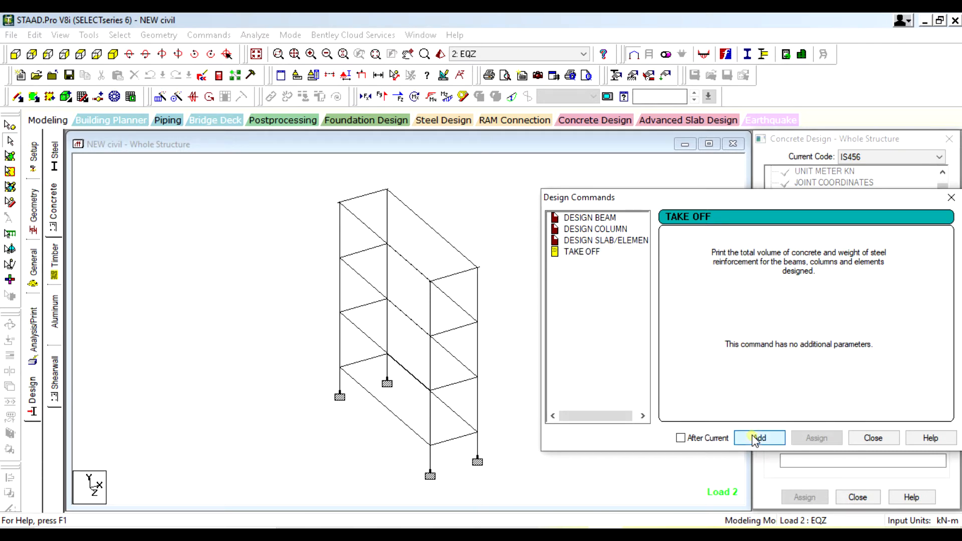
{"action": "left_click", "coordinate": [861, 437]}
Assign the concrete strength parameter FC 25000 under START CONCRETE DESIGN to all members in view and confirm
{"action": "scroll", "coordinate": [849, 248], "scroll_direction": "down", "scroll_amount": 8}
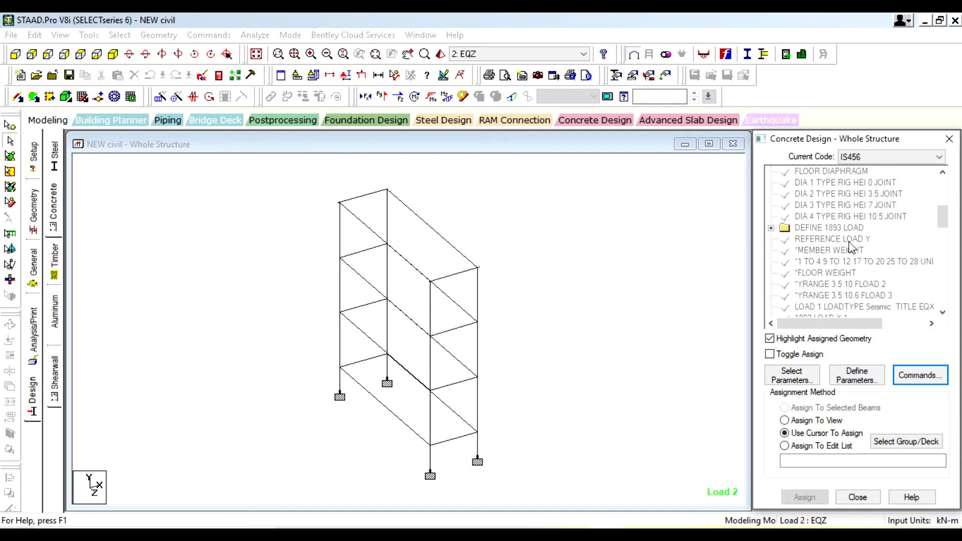
{"action": "scroll", "coordinate": [846, 243], "scroll_direction": "down", "scroll_amount": 1}
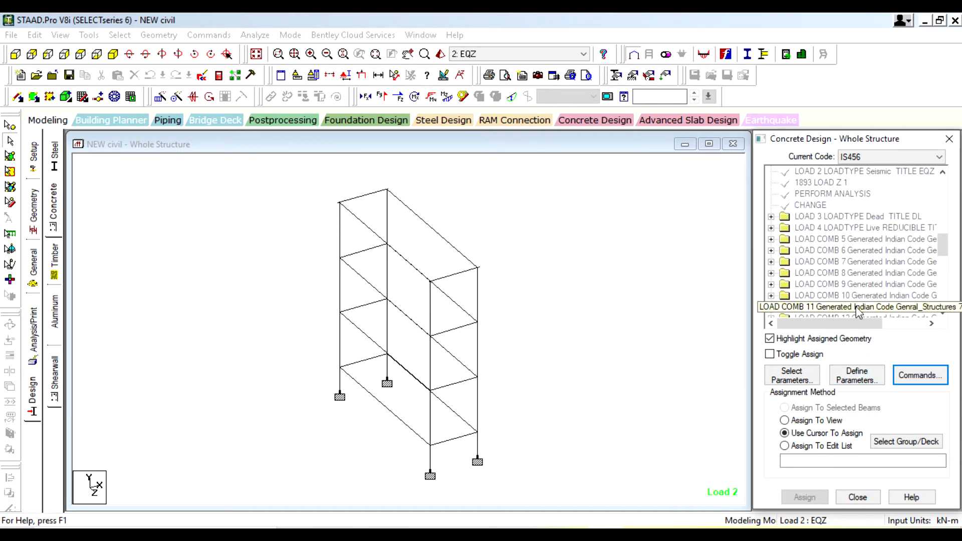
{"action": "left_click_drag", "start_coordinate": [940, 246], "coordinate": [960, 315]}
{"action": "scroll", "coordinate": [906, 265], "scroll_direction": "up", "scroll_amount": 1}
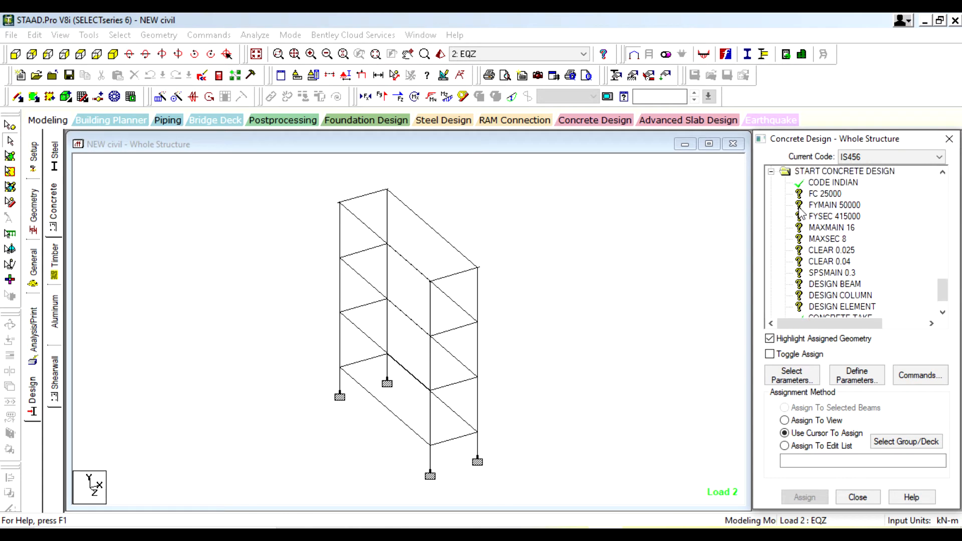
{"action": "left_click", "coordinate": [837, 194]}
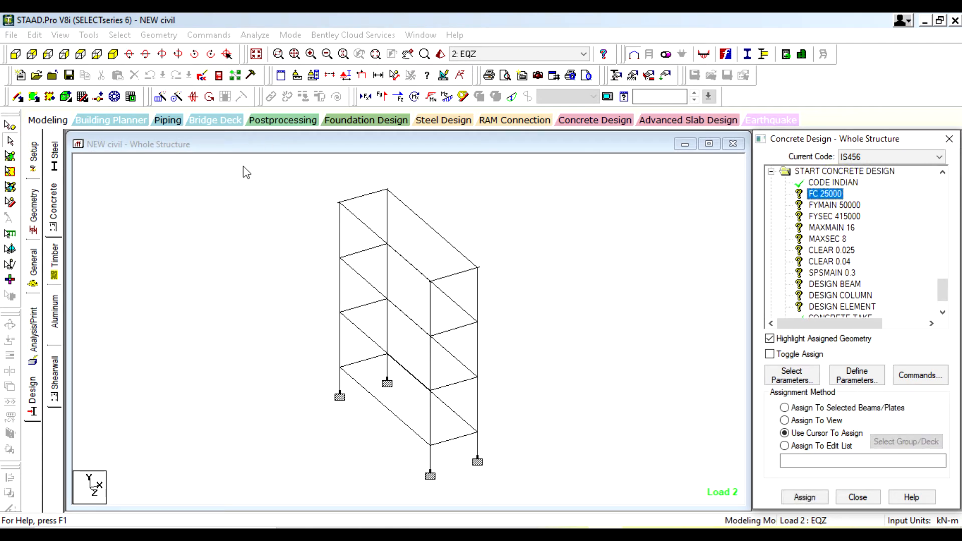
{"action": "left_click", "coordinate": [801, 422]}
{"action": "left_click", "coordinate": [804, 497]}
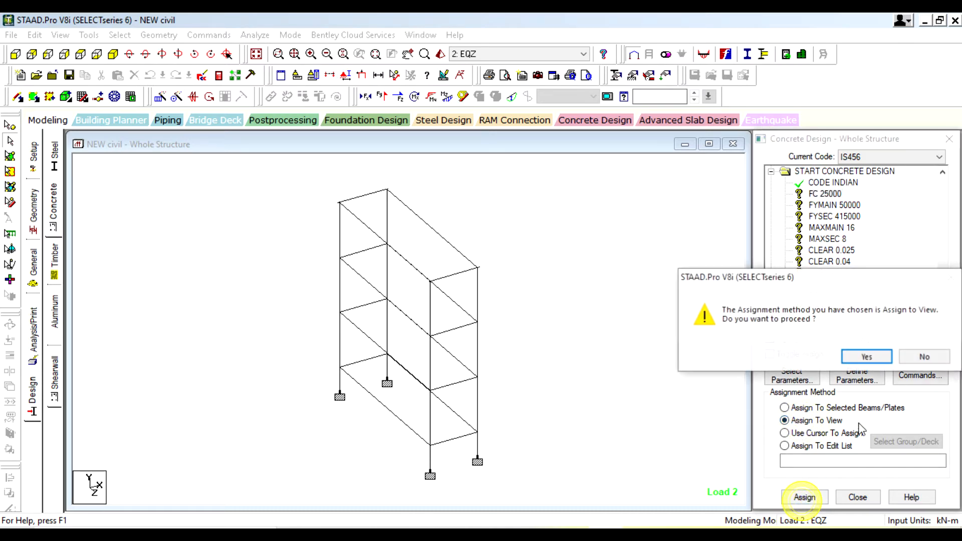
{"action": "left_click", "coordinate": [854, 352]}
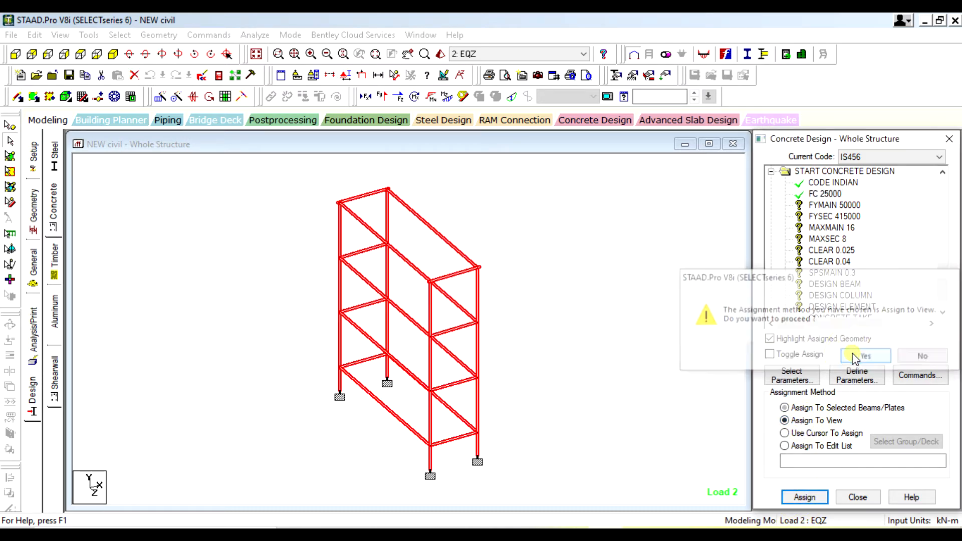
Assign the main reinforcement yield strength parameter FYMAIN 50000 to all members in view and confirm
{"action": "left_click", "coordinate": [824, 206]}
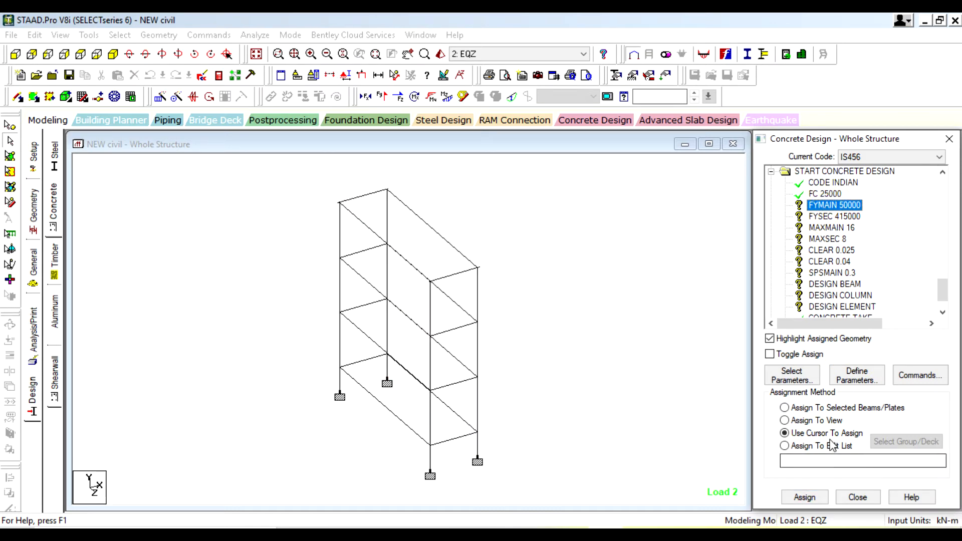
{"action": "left_click", "coordinate": [785, 420]}
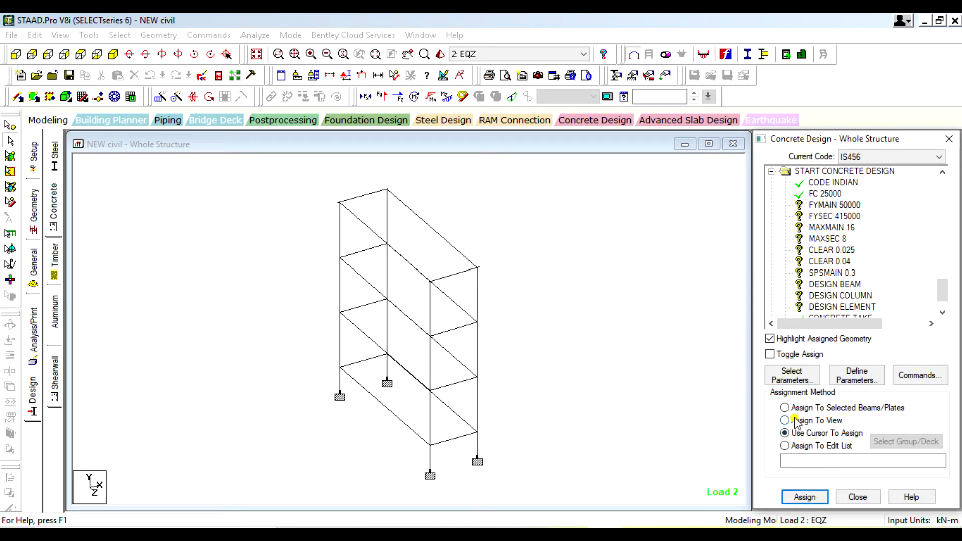
{"action": "left_click", "coordinate": [812, 495]}
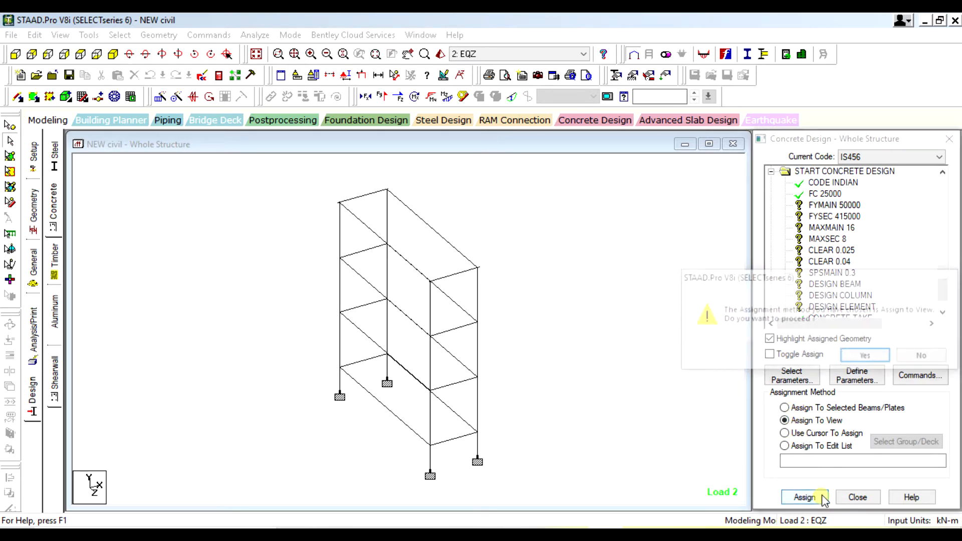
{"action": "left_click", "coordinate": [872, 356]}
Assign the secondary reinforcement yield strength parameter FYSEC 415000 to all members in view and confirm
{"action": "left_click", "coordinate": [834, 216]}
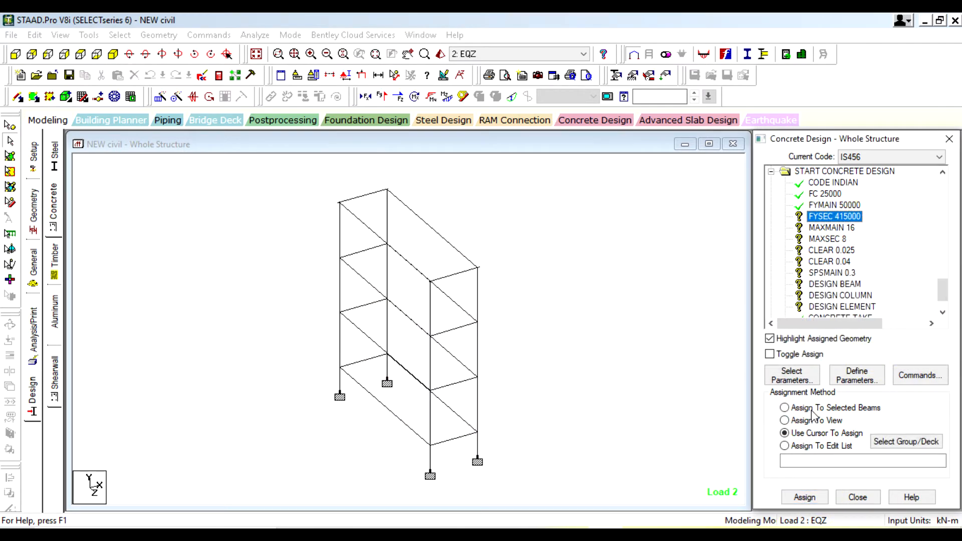
{"action": "left_click", "coordinate": [803, 497]}
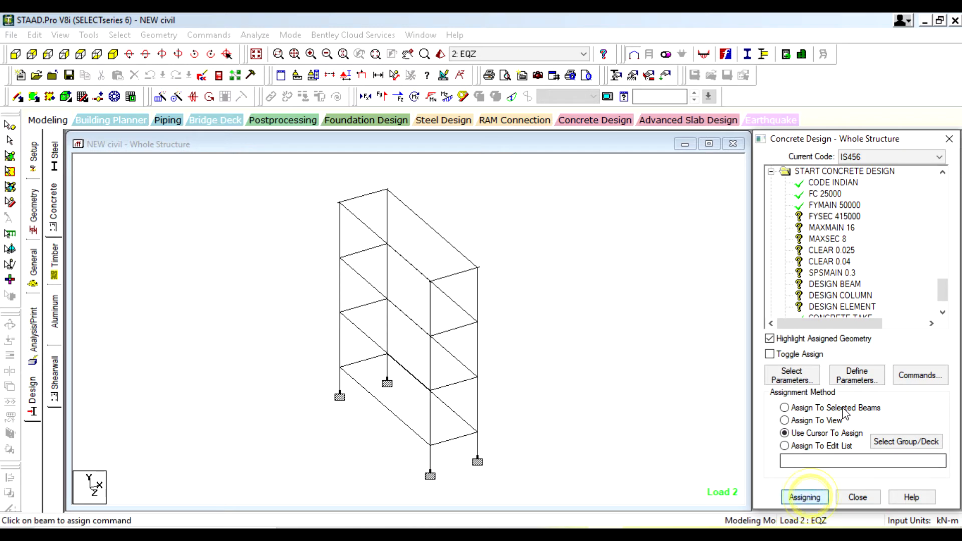
{"action": "left_click", "coordinate": [816, 421]}
{"action": "left_click", "coordinate": [804, 497]}
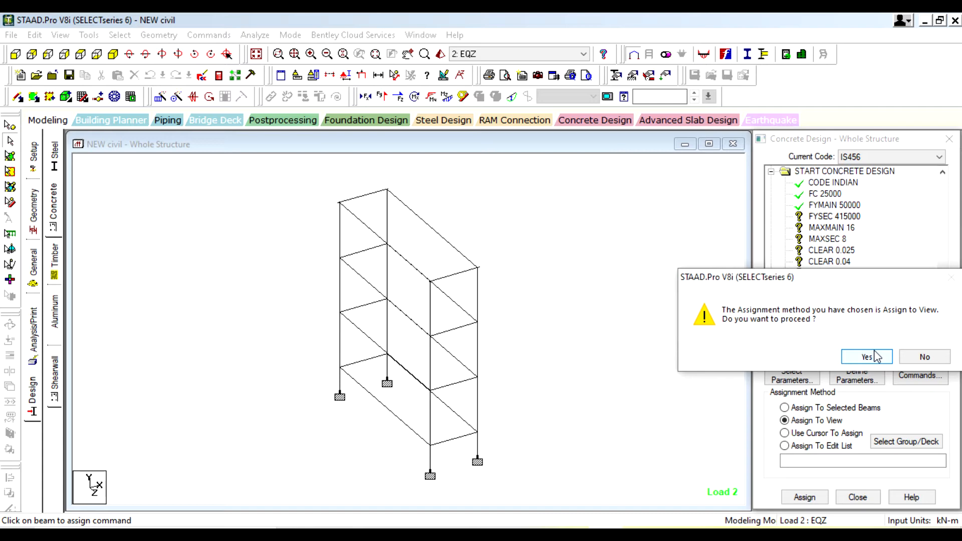
{"action": "left_click", "coordinate": [867, 356]}
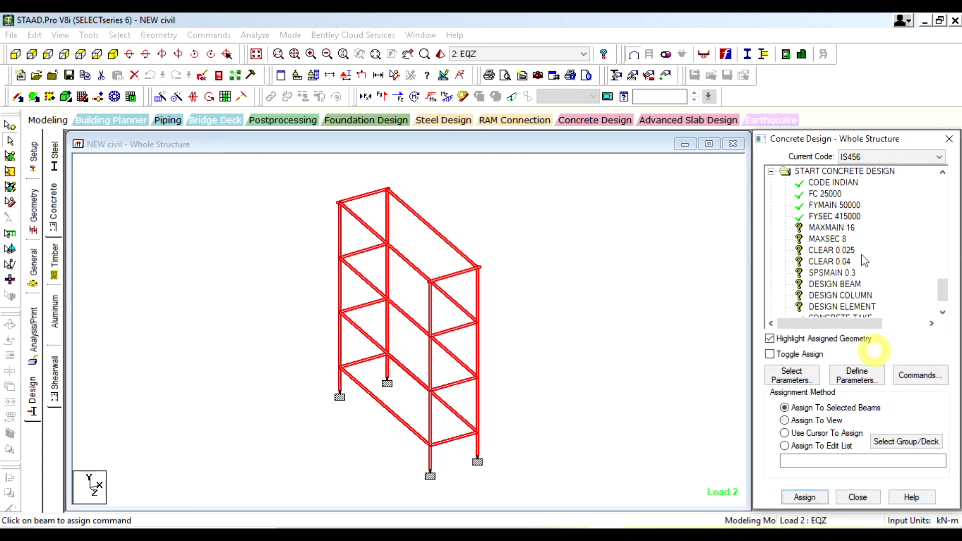
{"action": "left_click", "coordinate": [832, 227]}
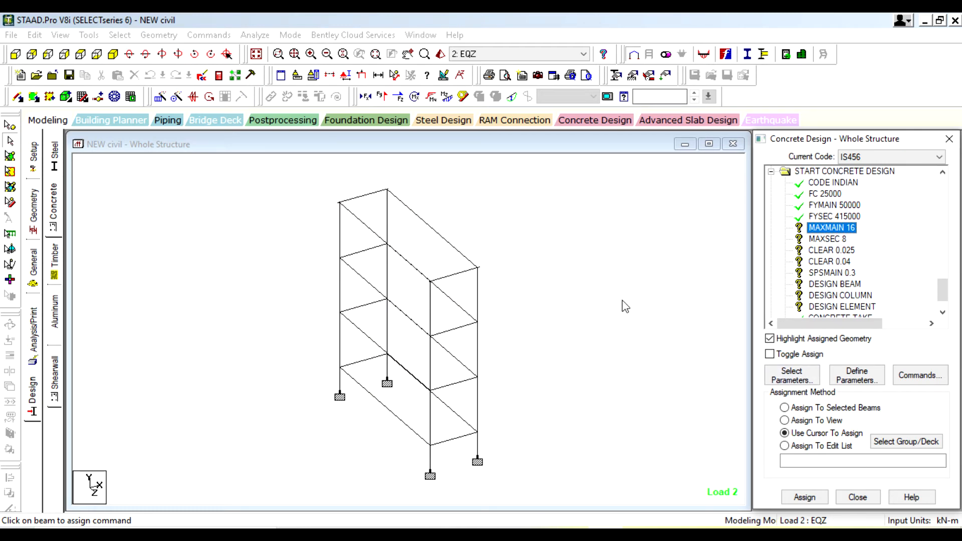
{"action": "left_click", "coordinate": [784, 420]}
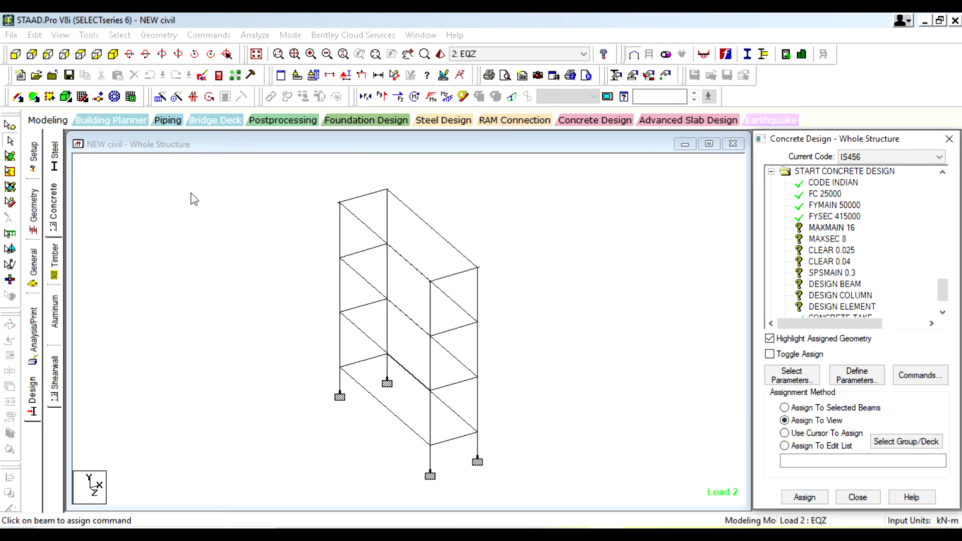
{"action": "left_click", "coordinate": [115, 36]}
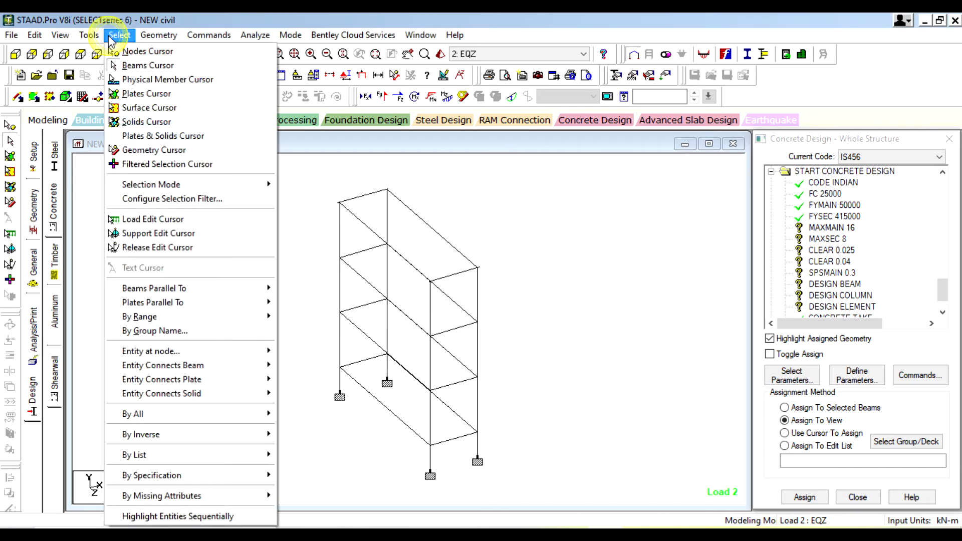
{"action": "mouse_move", "coordinate": [266, 288]}
{"action": "left_click", "coordinate": [304, 302]}
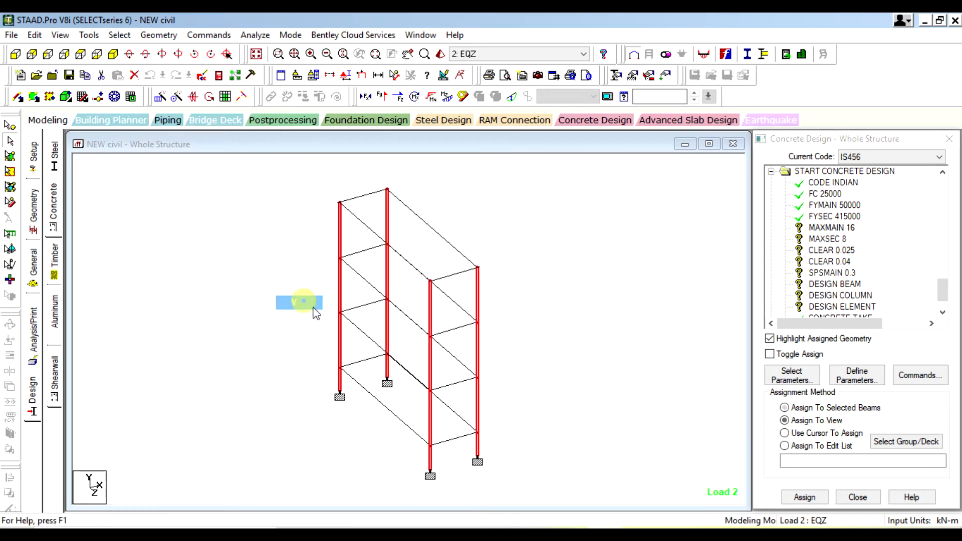
{"action": "left_click", "coordinate": [826, 432]}
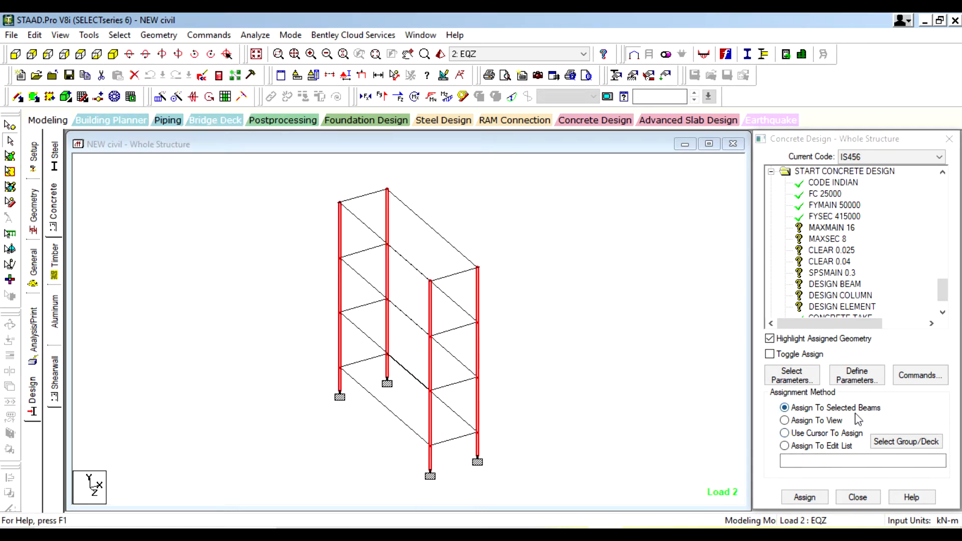
Assign the maximum main bar size parameter MAXMAIN 16 to all members in view and confirm
{"action": "left_click", "coordinate": [830, 228]}
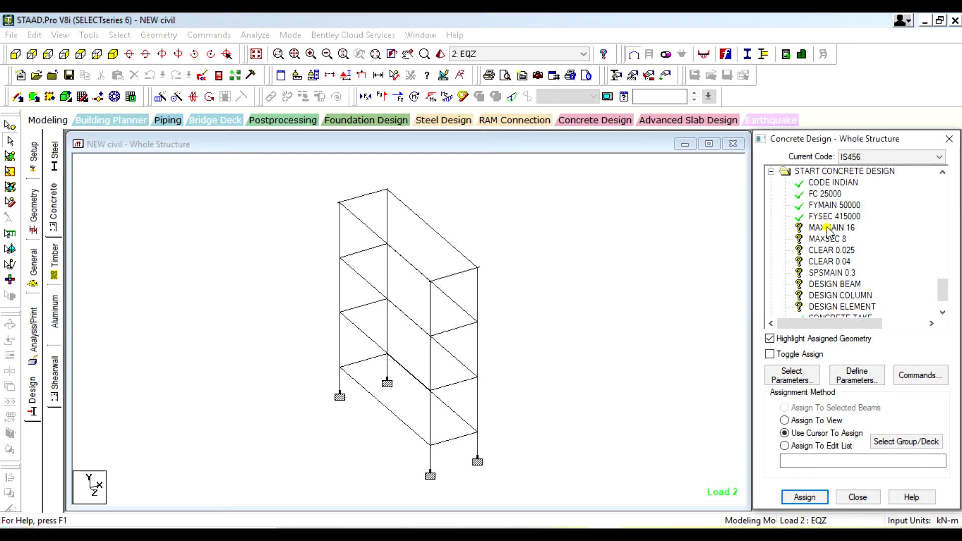
{"action": "left_click", "coordinate": [797, 497]}
{"action": "left_click", "coordinate": [860, 356]}
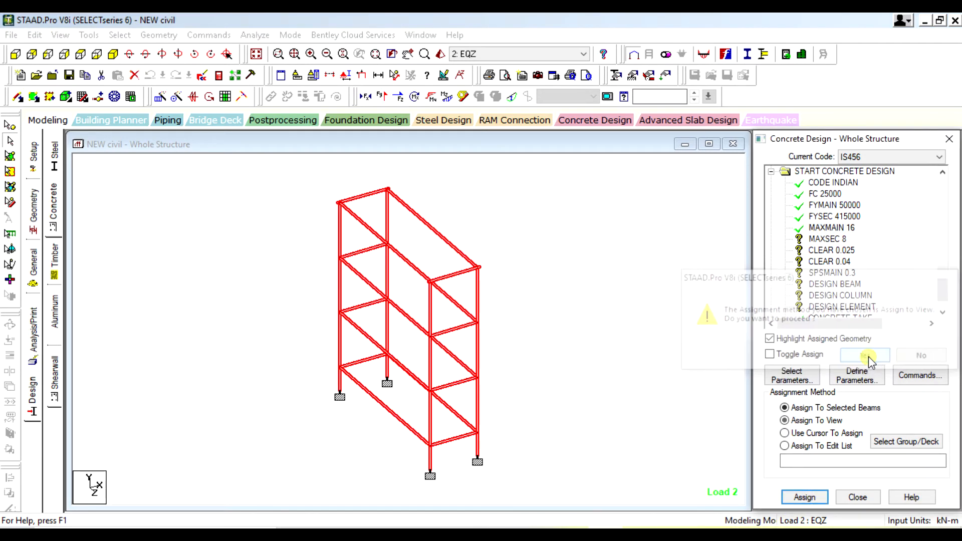
Assign the maximum secondary bar size parameter MAXSEC 8 to all members in view and confirm
{"action": "left_click", "coordinate": [828, 239]}
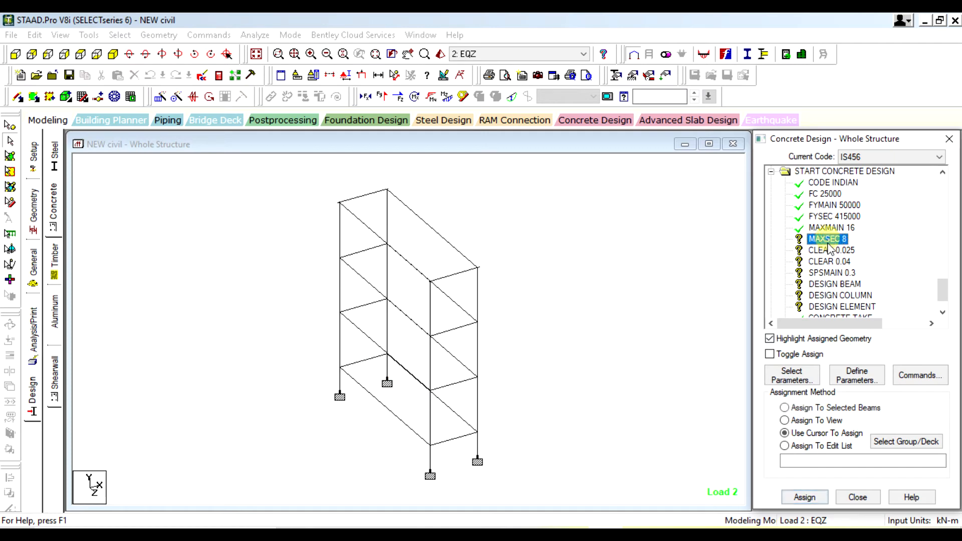
{"action": "left_click", "coordinate": [793, 423]}
{"action": "left_click", "coordinate": [805, 500]}
{"action": "left_click", "coordinate": [862, 357]}
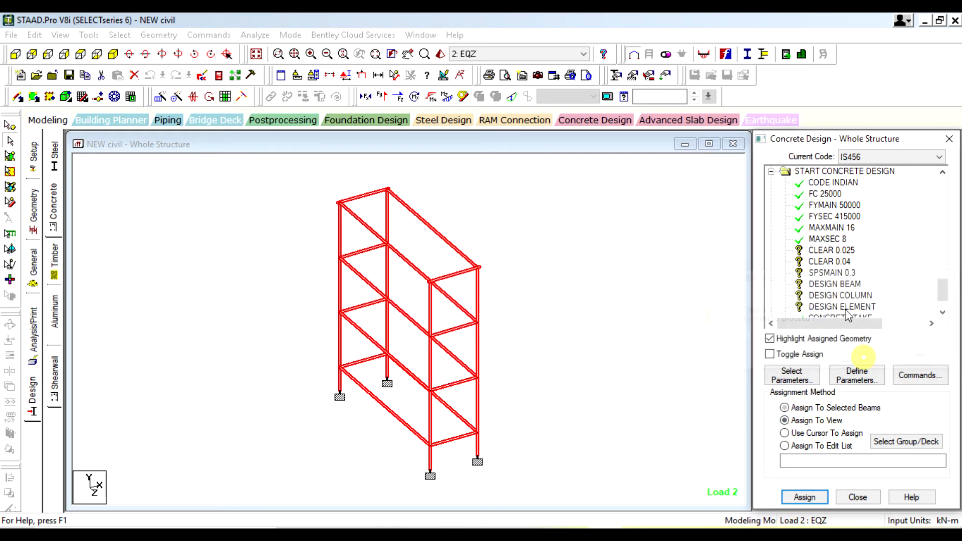
Assign the clear cover parameter CLEAR 0.025 to all beams parallel to X and Z and confirm
{"action": "left_click", "coordinate": [831, 251]}
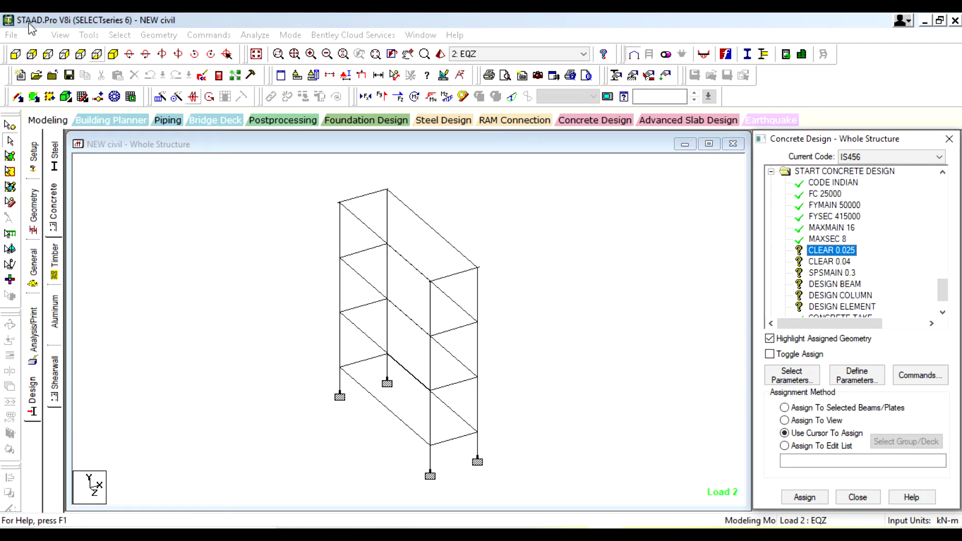
{"action": "left_click", "coordinate": [119, 34]}
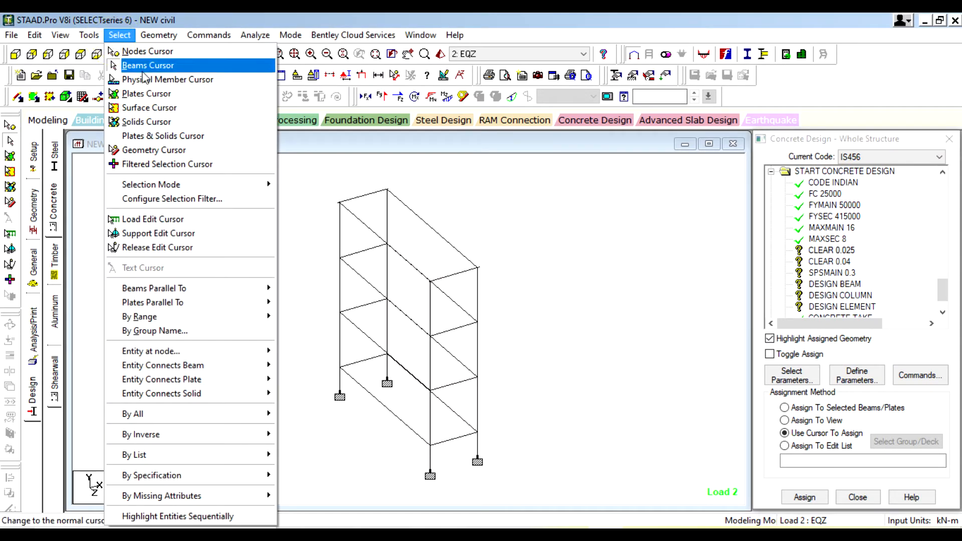
{"action": "mouse_move", "coordinate": [261, 288]}
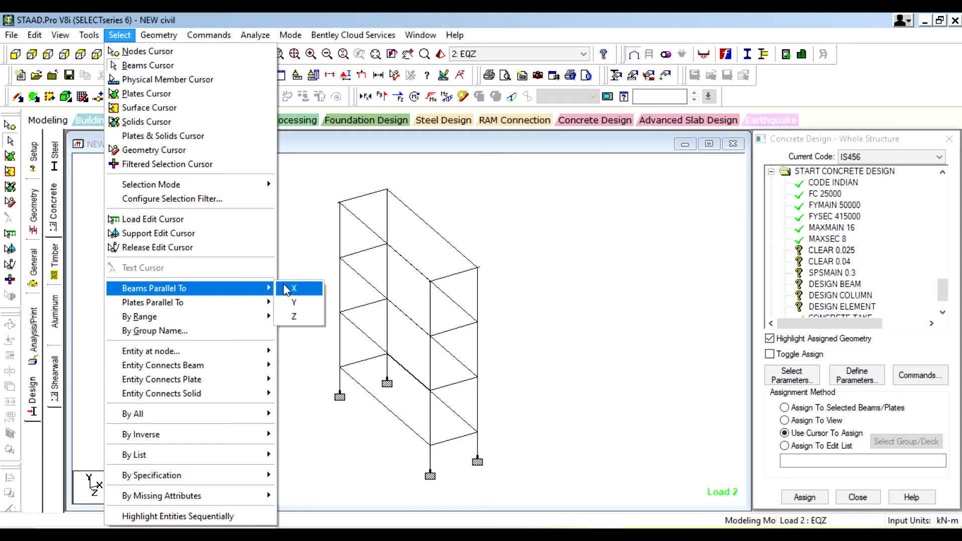
{"action": "left_click", "coordinate": [291, 289]}
{"action": "left_click", "coordinate": [127, 36]}
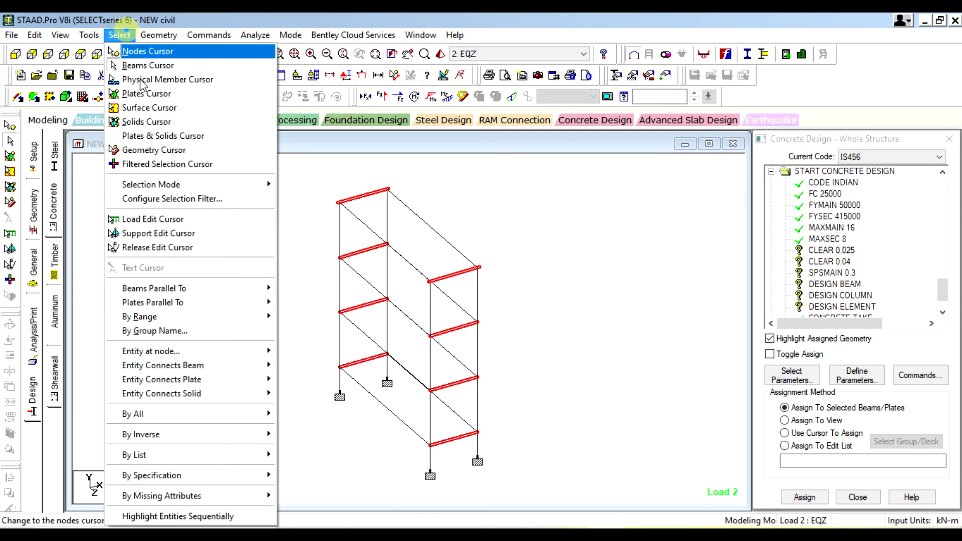
{"action": "mouse_move", "coordinate": [227, 288]}
{"action": "left_click", "coordinate": [295, 317]}
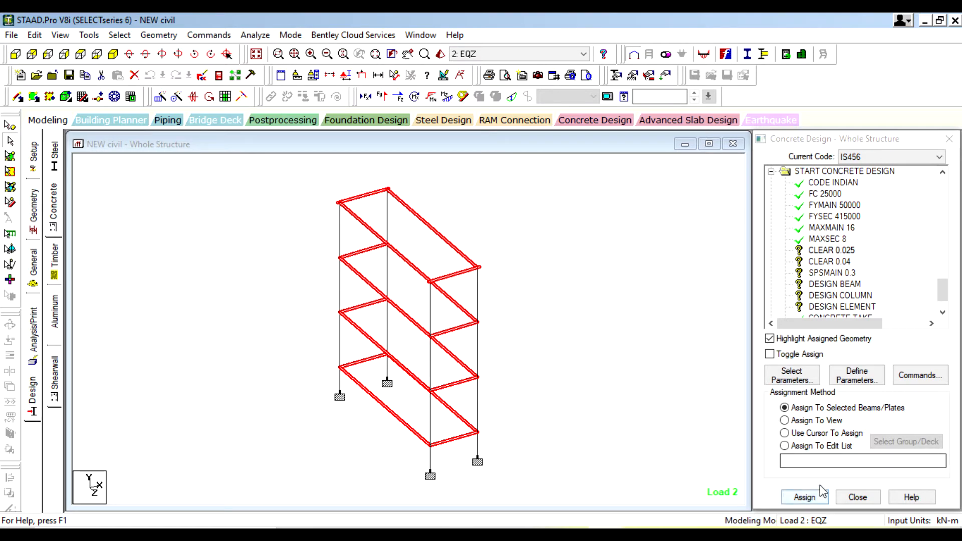
{"action": "left_click", "coordinate": [804, 497]}
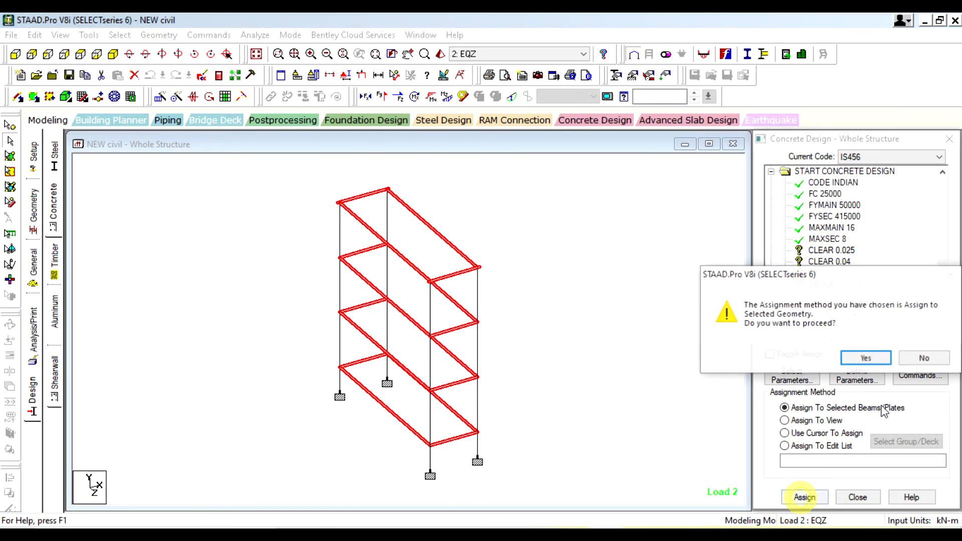
{"action": "left_click", "coordinate": [866, 357]}
Assign the clear cover parameter CLEAR 0.04 to all columns parallel to Y and confirm
{"action": "left_click", "coordinate": [839, 262]}
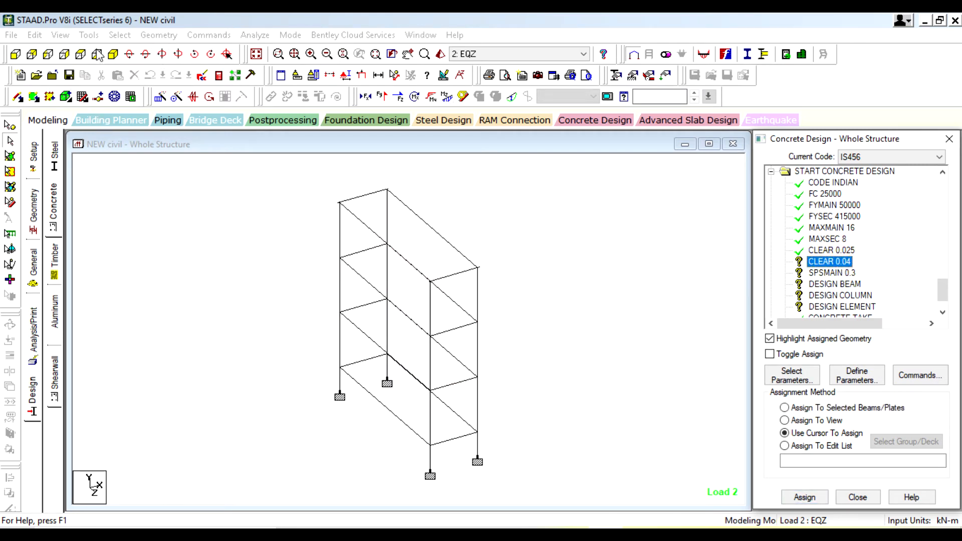
{"action": "left_click", "coordinate": [118, 35]}
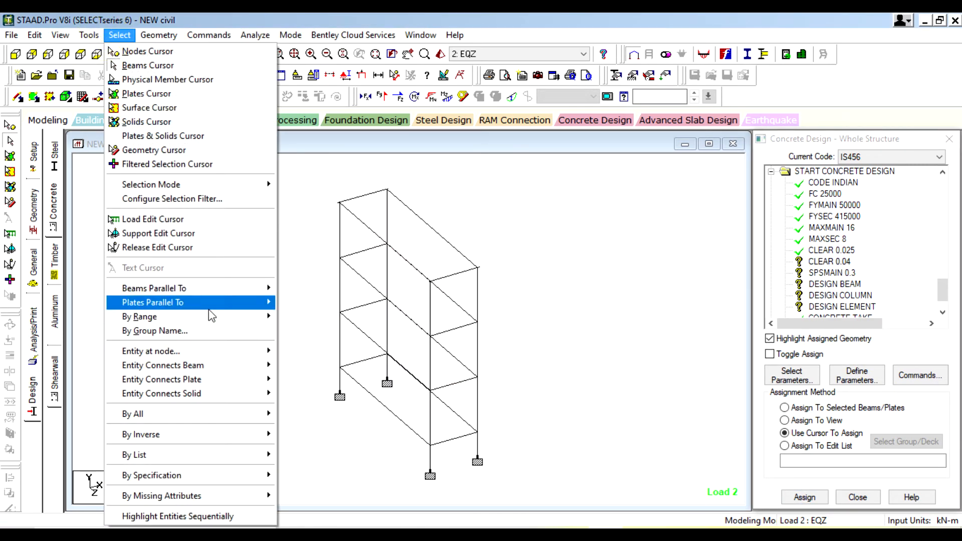
{"action": "mouse_move", "coordinate": [211, 288]}
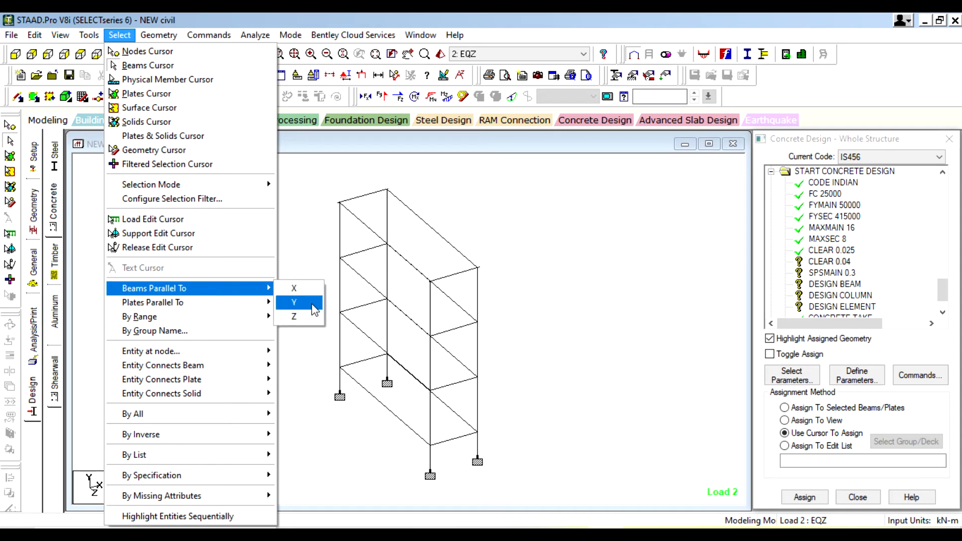
{"action": "left_click", "coordinate": [296, 302]}
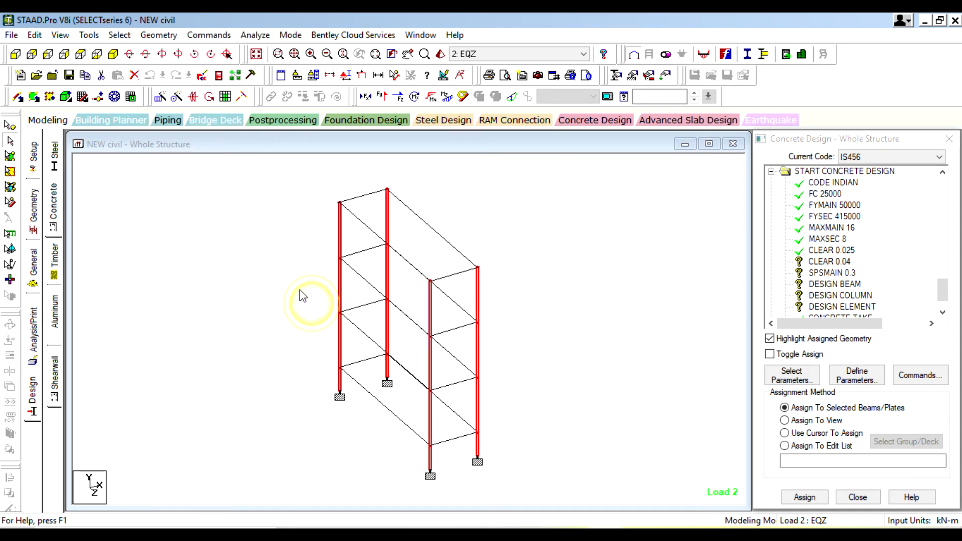
{"action": "left_click", "coordinate": [808, 502]}
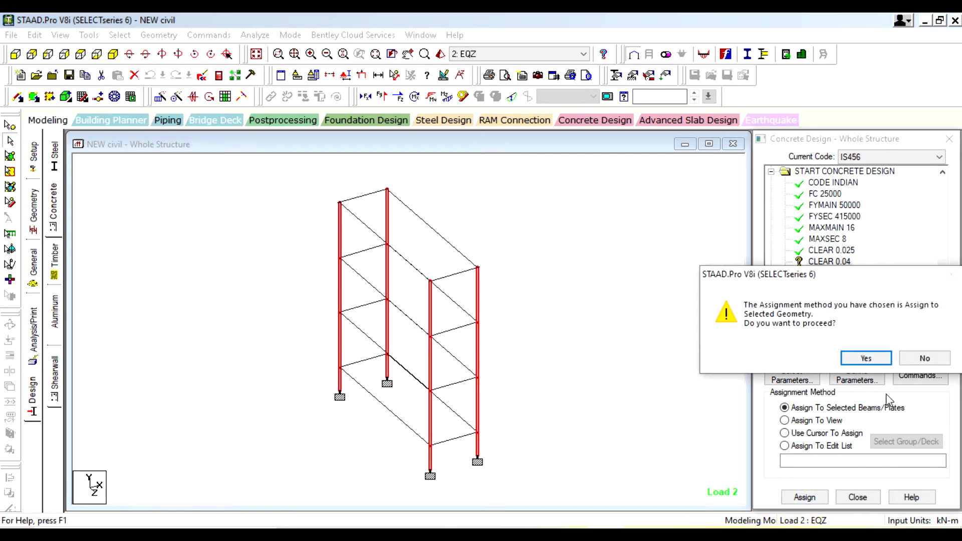
{"action": "left_click", "coordinate": [866, 357]}
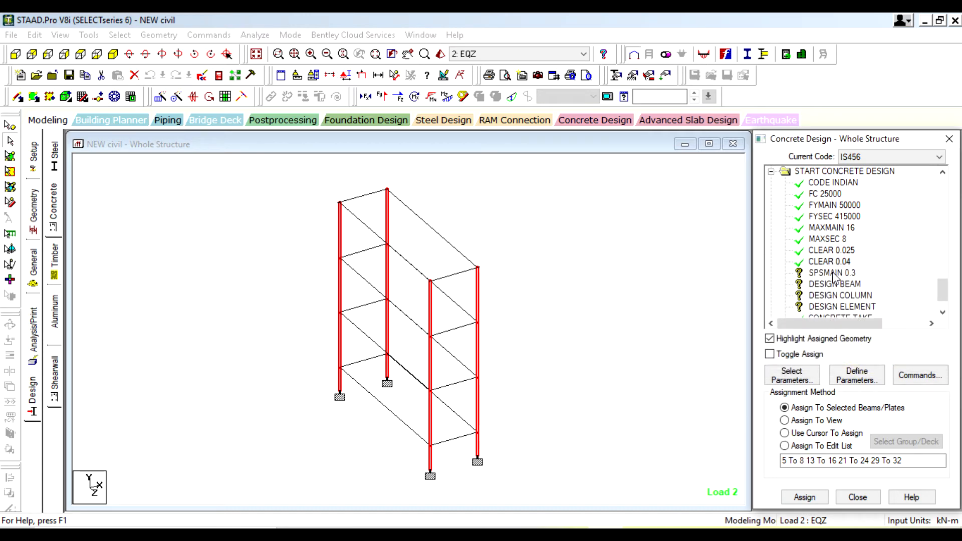
Check the main bar spacing parameter SPSMAIN 0.3 and assign it to all members in view
{"action": "double_click", "coordinate": [833, 273]}
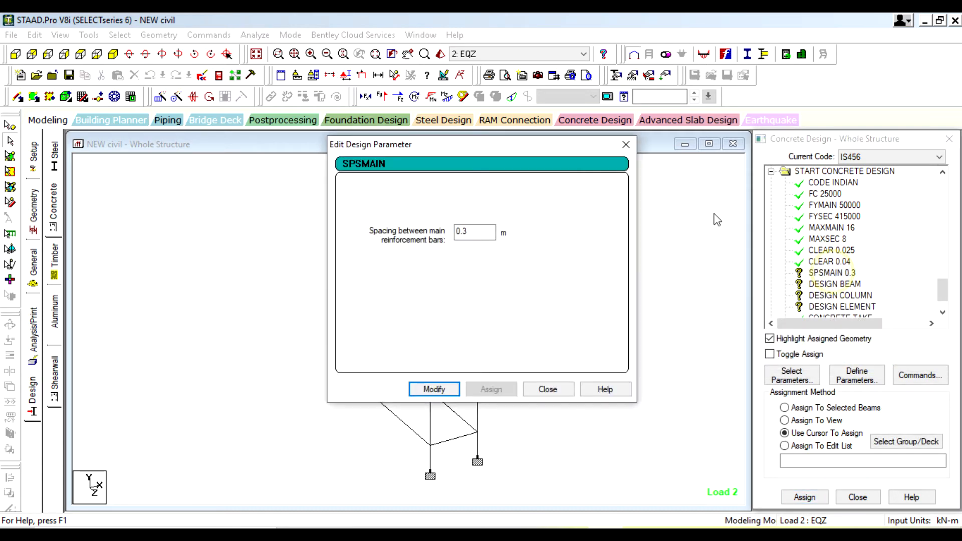
{"action": "left_click", "coordinate": [621, 145]}
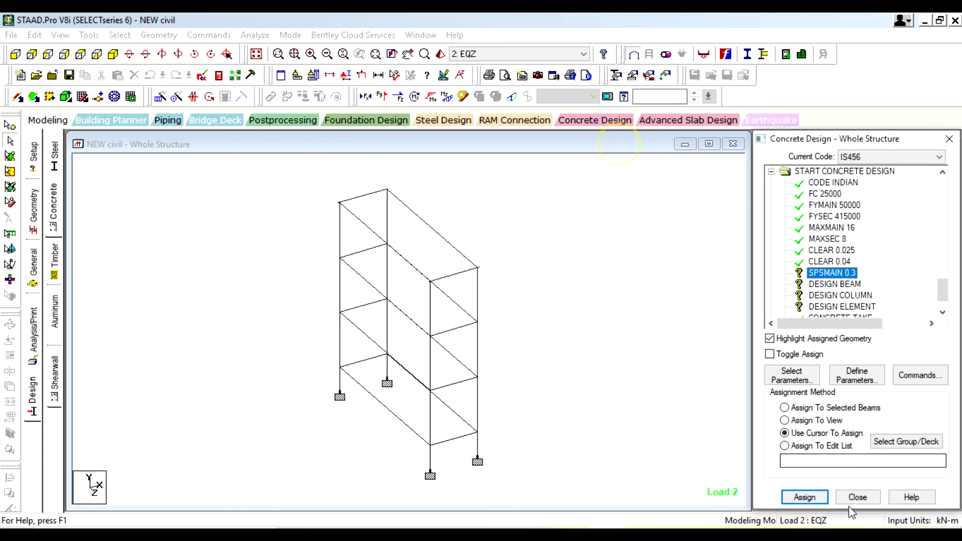
{"action": "left_click", "coordinate": [785, 420]}
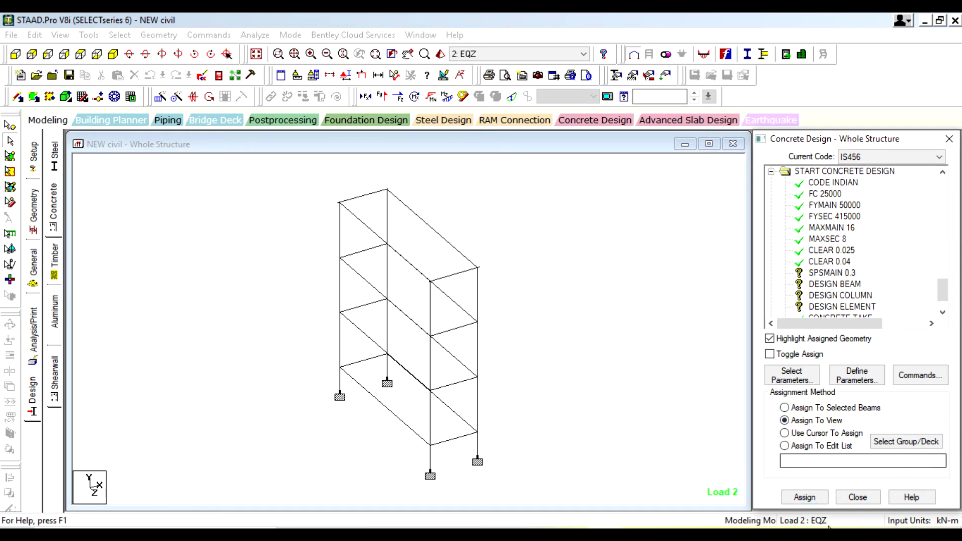
{"action": "left_click", "coordinate": [804, 497]}
{"action": "left_click", "coordinate": [867, 358]}
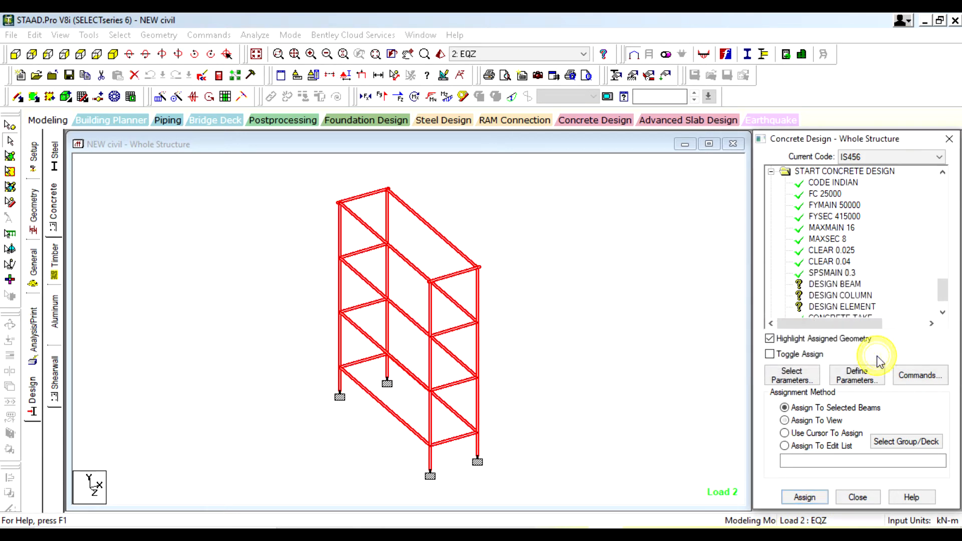
Assign the DESIGN BEAM command to all beams parallel to X and Z and confirm
{"action": "left_click", "coordinate": [849, 284]}
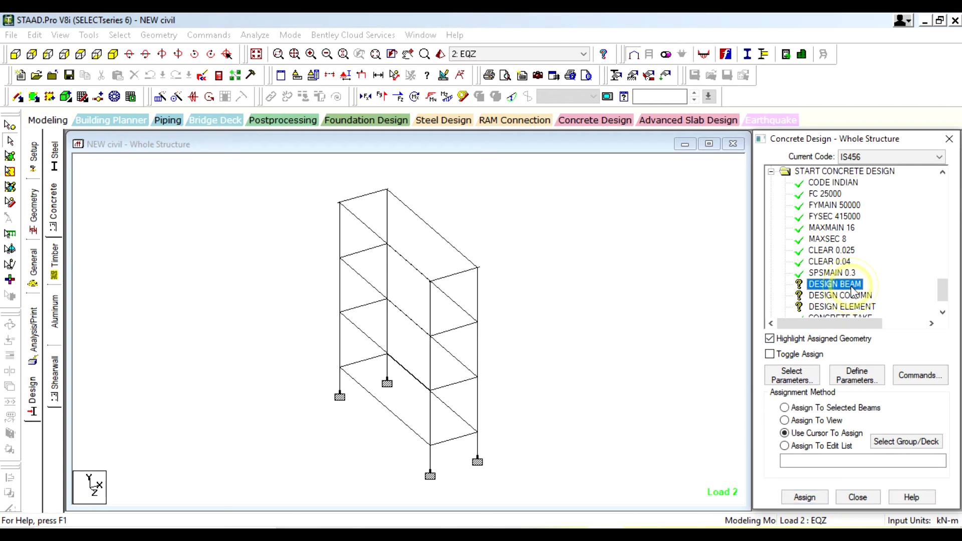
{"action": "left_click", "coordinate": [119, 35]}
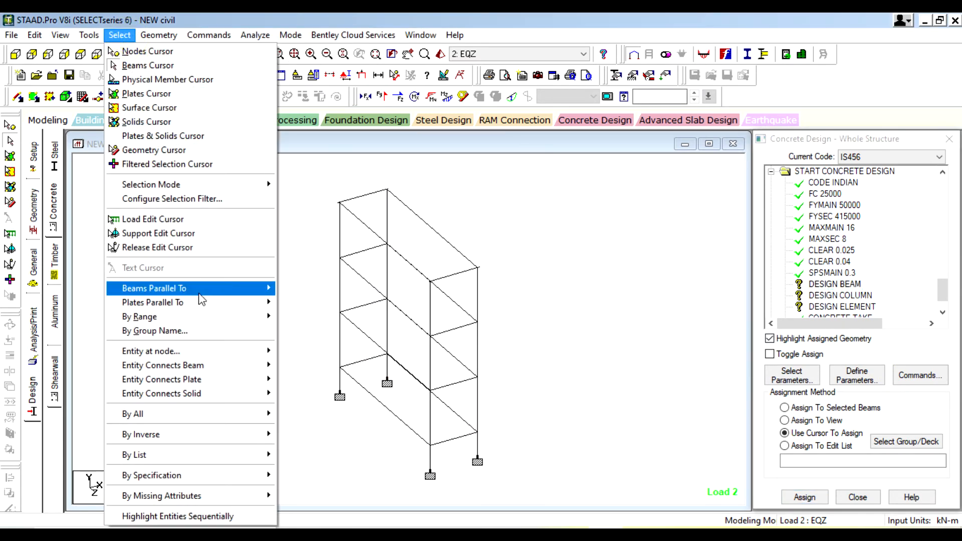
{"action": "left_click", "coordinate": [199, 287]}
{"action": "left_click", "coordinate": [294, 288]}
{"action": "left_click", "coordinate": [120, 35]}
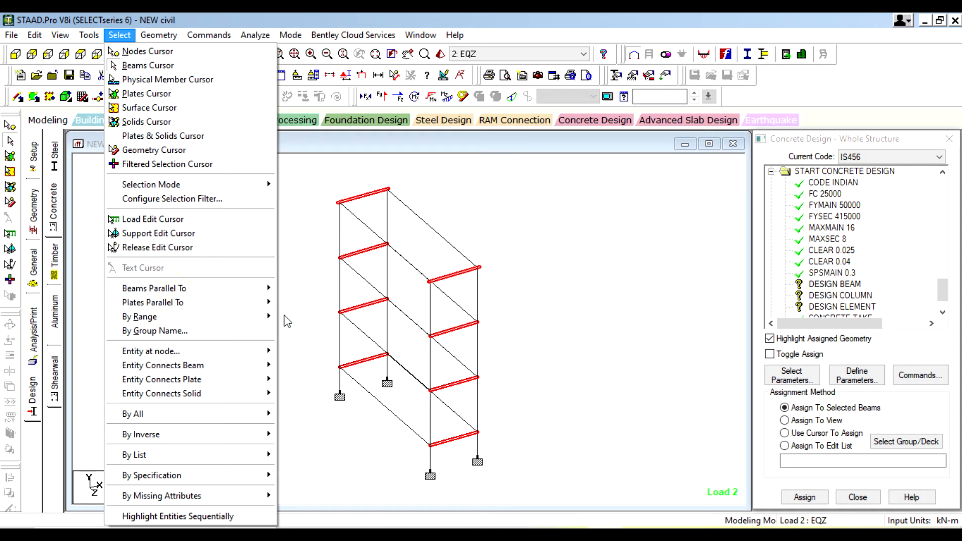
{"action": "mouse_move", "coordinate": [253, 287]}
{"action": "left_click", "coordinate": [300, 318]}
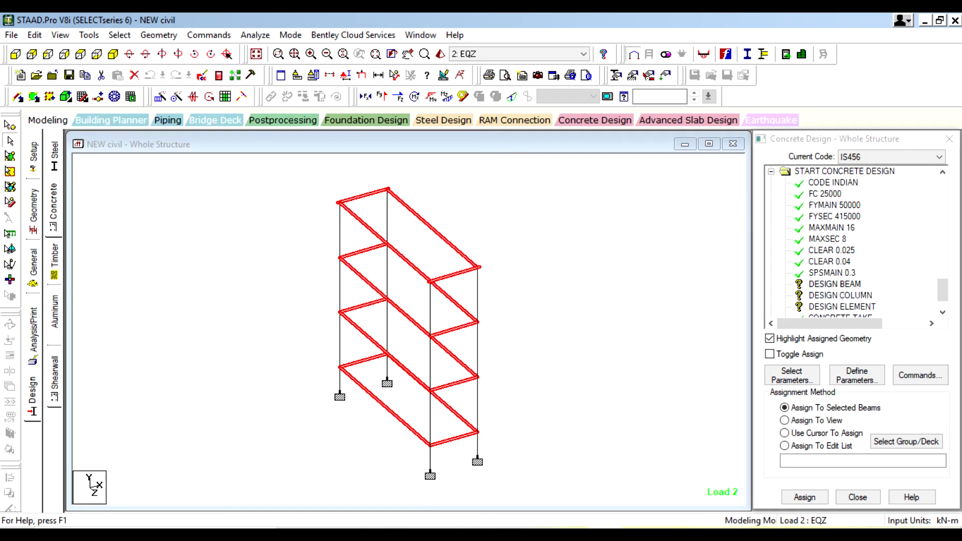
{"action": "left_click", "coordinate": [804, 497]}
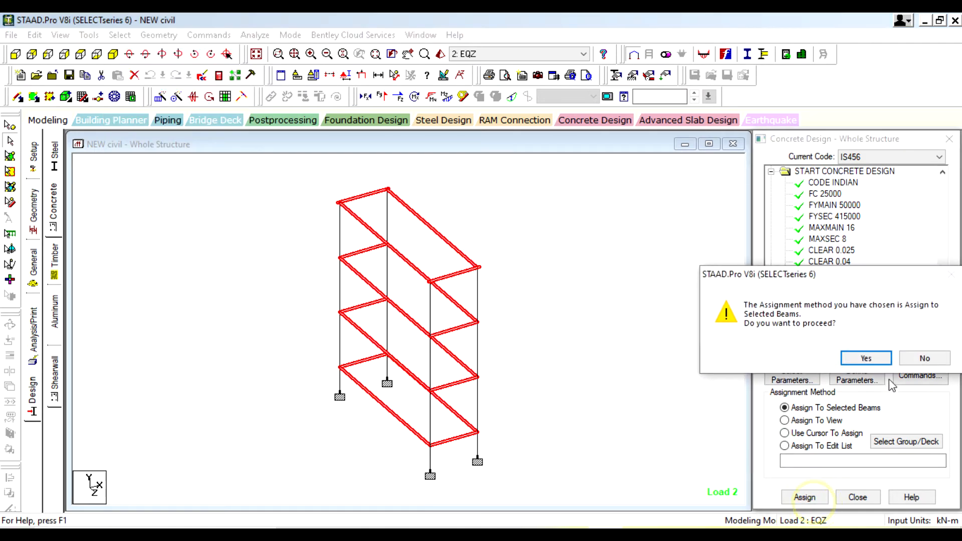
{"action": "left_click", "coordinate": [872, 358]}
Assign the DESIGN COLUMN command to all columns parallel to Y and confirm
{"action": "left_click", "coordinate": [842, 298]}
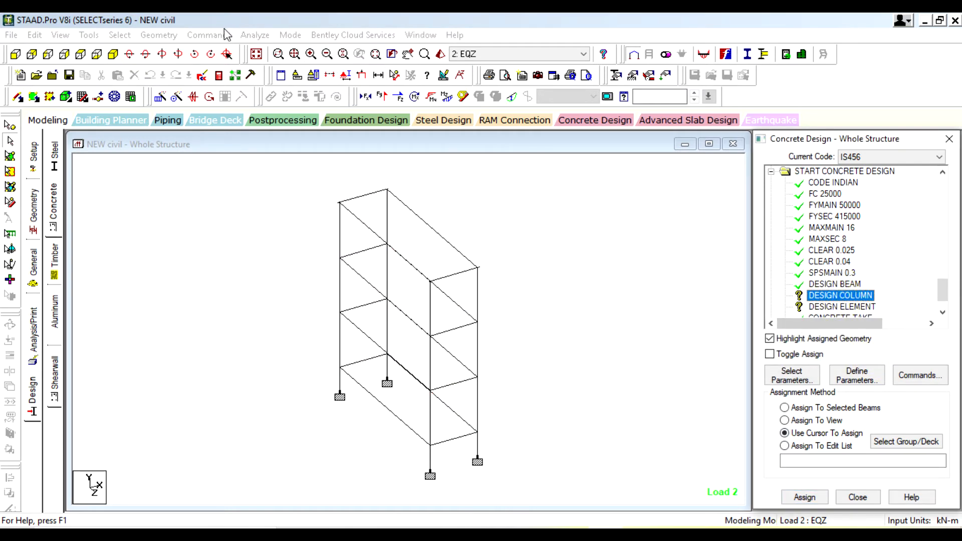
{"action": "left_click", "coordinate": [119, 34]}
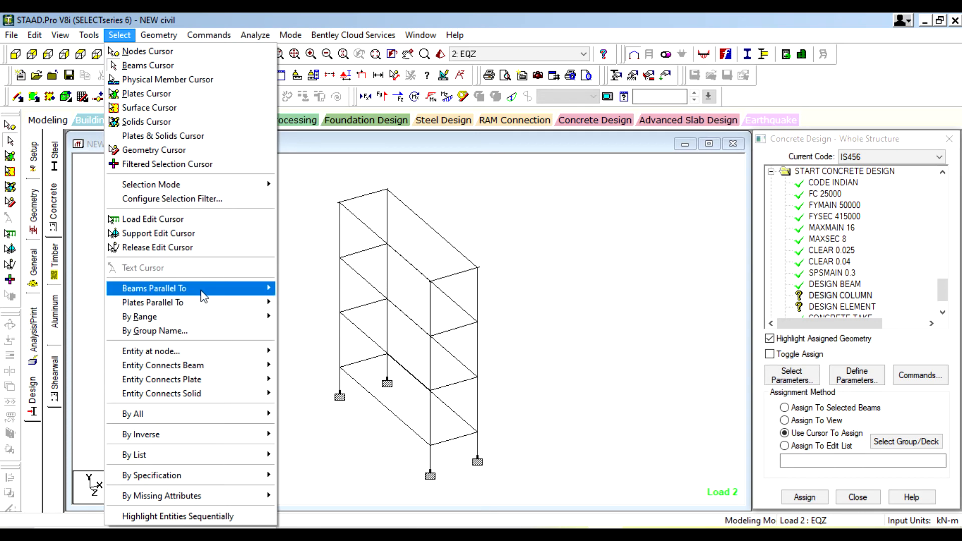
{"action": "mouse_move", "coordinate": [190, 287]}
{"action": "left_click", "coordinate": [293, 300]}
{"action": "left_click", "coordinate": [801, 497]}
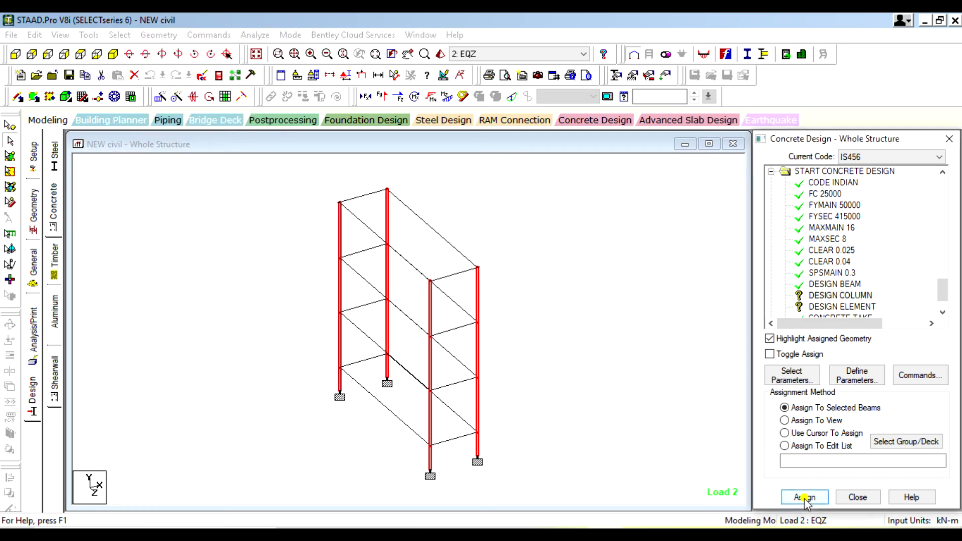
{"action": "left_click", "coordinate": [876, 355]}
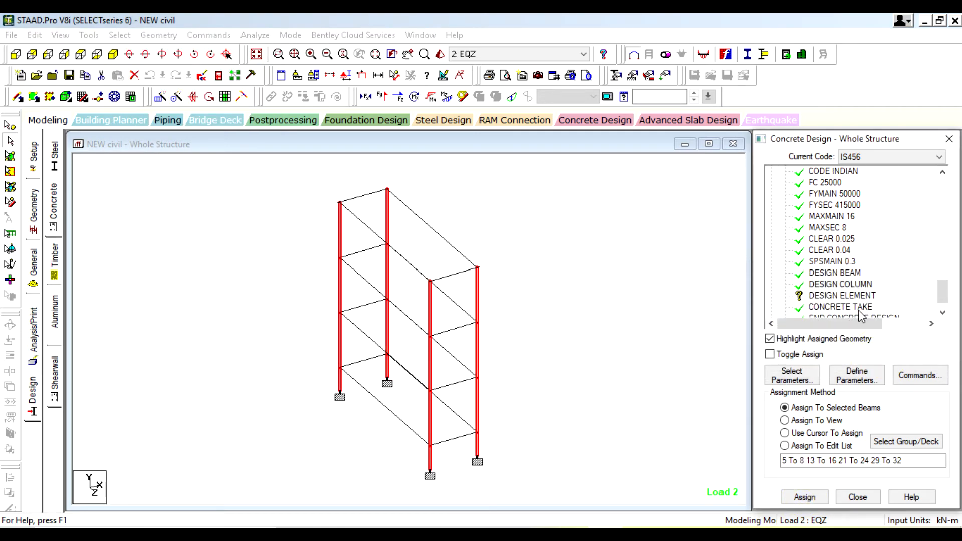
Delete the unassigned DESIGN ELEMENT command from the concrete design list and accept the auto save
{"action": "left_click", "coordinate": [858, 300]}
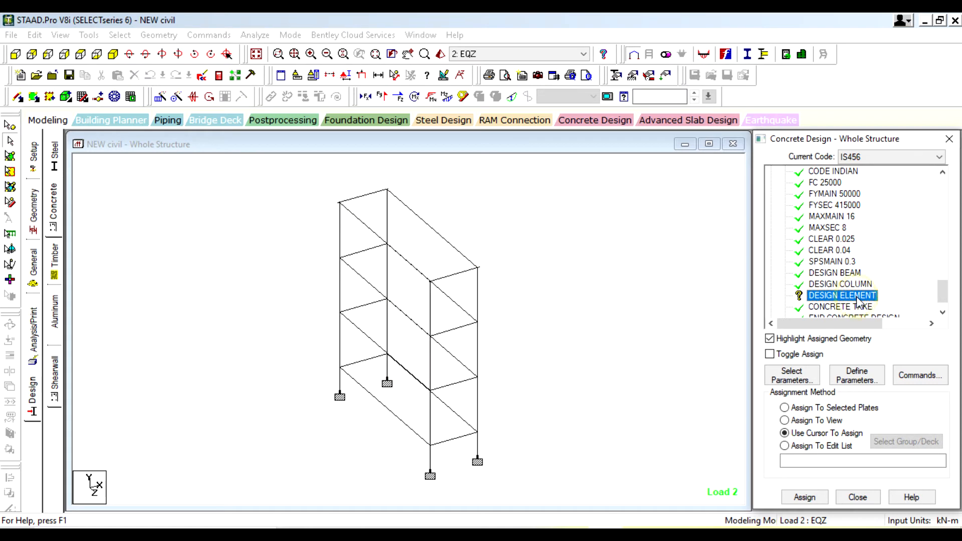
{"action": "left_click", "coordinate": [409, 245]}
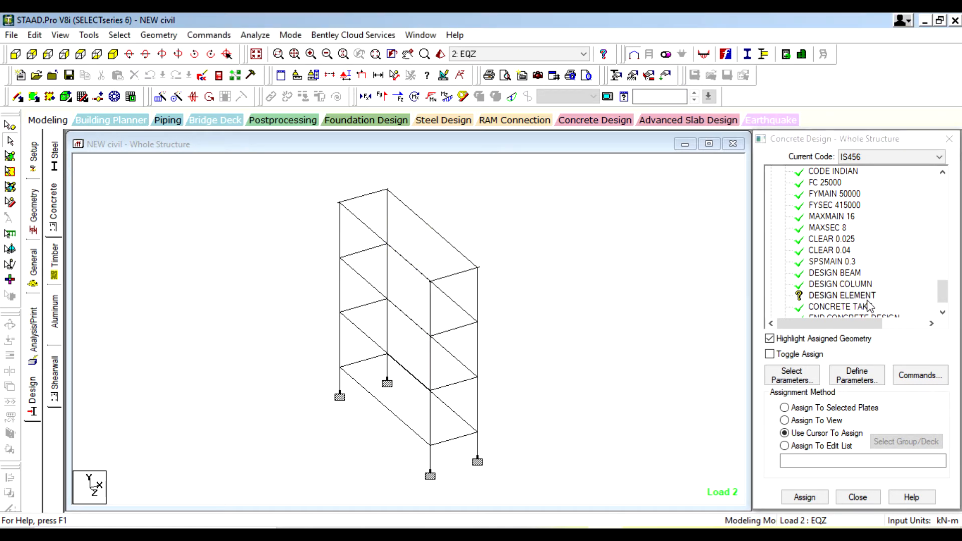
{"action": "left_click", "coordinate": [10, 156]}
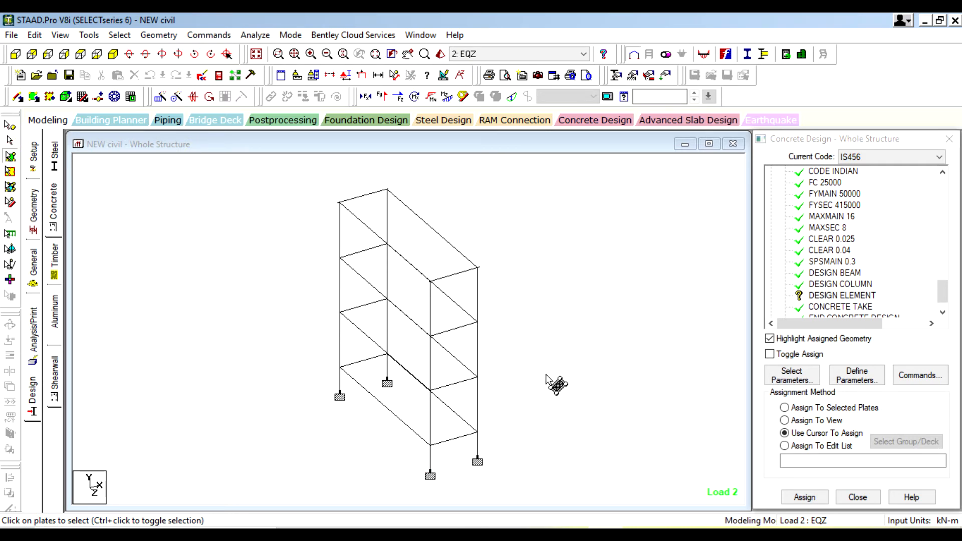
{"action": "left_click", "coordinate": [860, 297]}
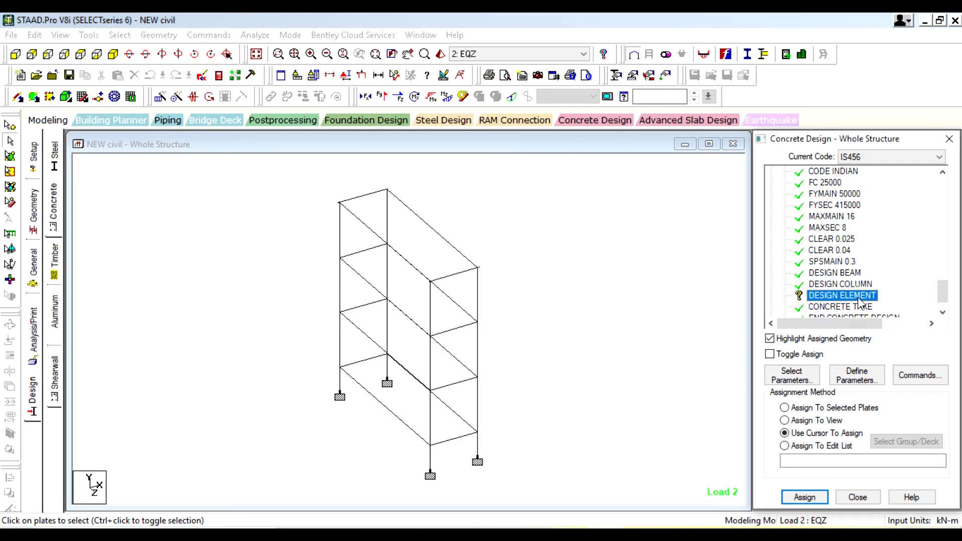
{"action": "key", "text": "Delete"}
{"action": "left_click", "coordinate": [865, 357]}
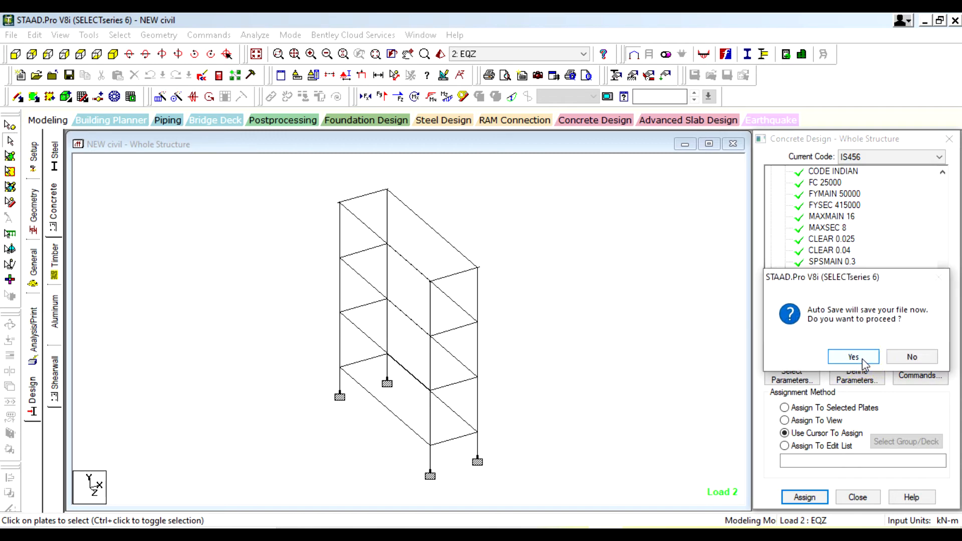
{"action": "left_click", "coordinate": [856, 359]}
Run the analysis and concrete design of the whole structure
{"action": "left_click", "coordinate": [395, 310]}
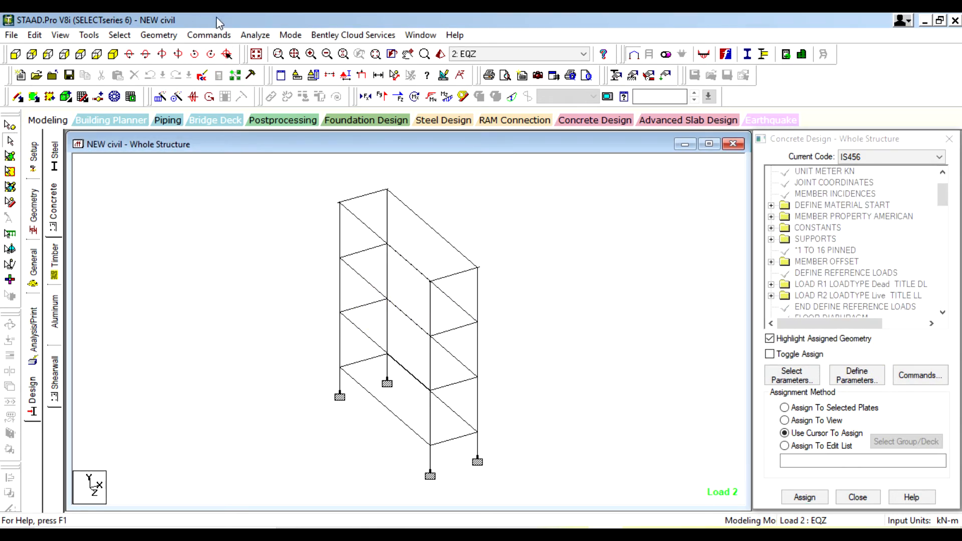
{"action": "left_click", "coordinate": [255, 35]}
{"action": "left_click", "coordinate": [273, 46]}
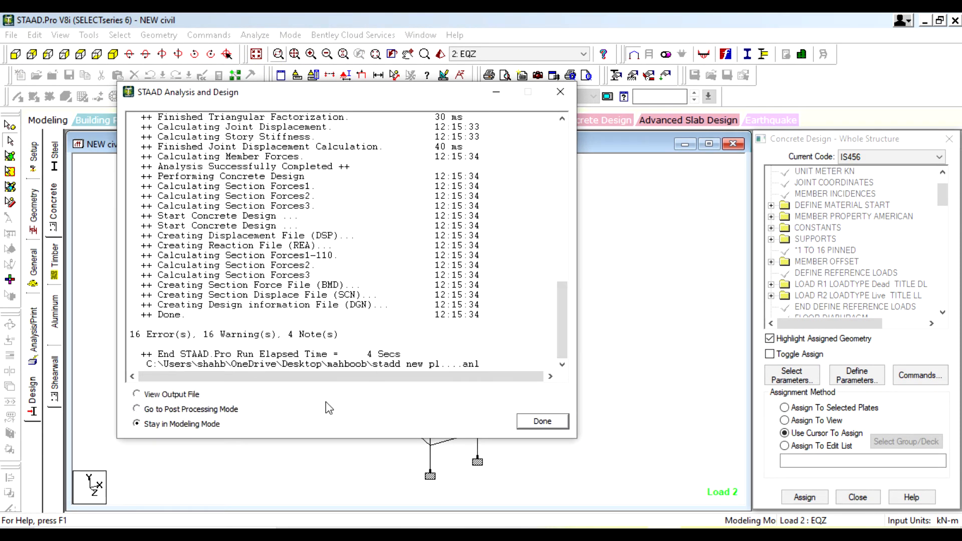
Open the analysis output file and go through its notes, including the concrete take off section
{"action": "left_click", "coordinate": [190, 395]}
{"action": "left_click", "coordinate": [531, 419]}
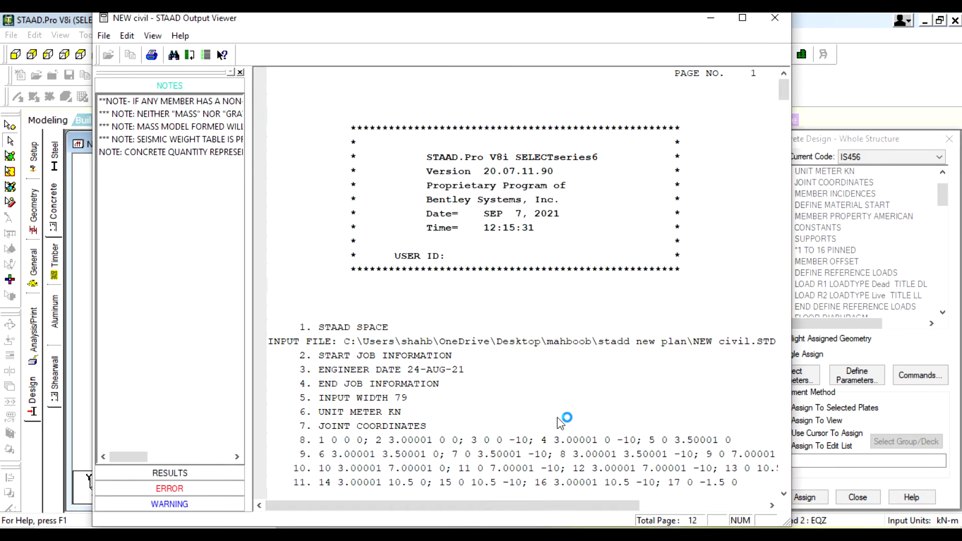
{"action": "left_click", "coordinate": [197, 101]}
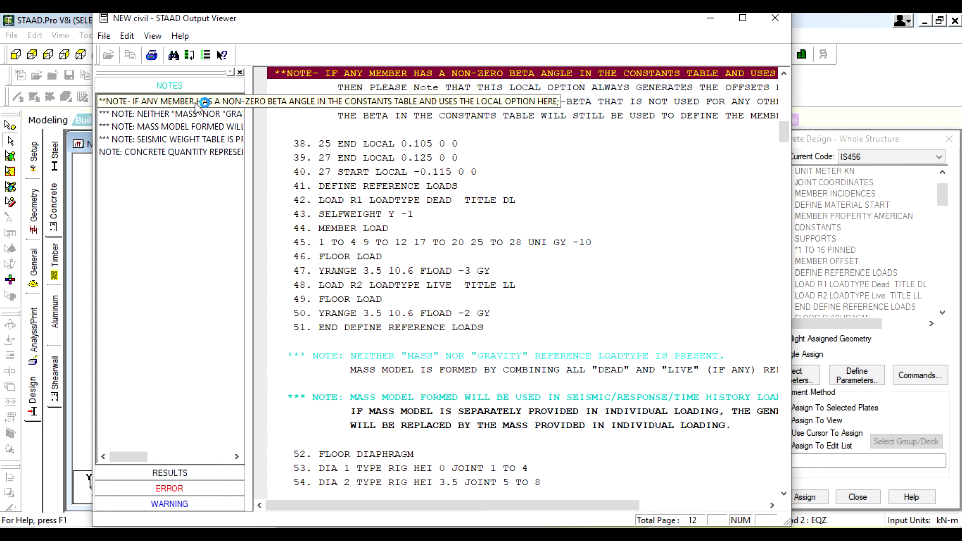
{"action": "left_click", "coordinate": [201, 114]}
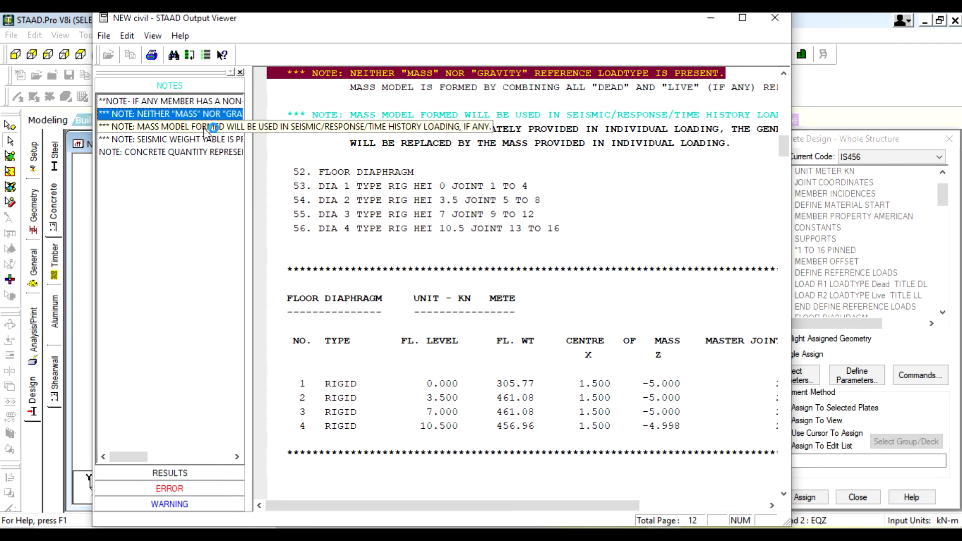
{"action": "left_click", "coordinate": [207, 127]}
{"action": "left_click", "coordinate": [208, 152]}
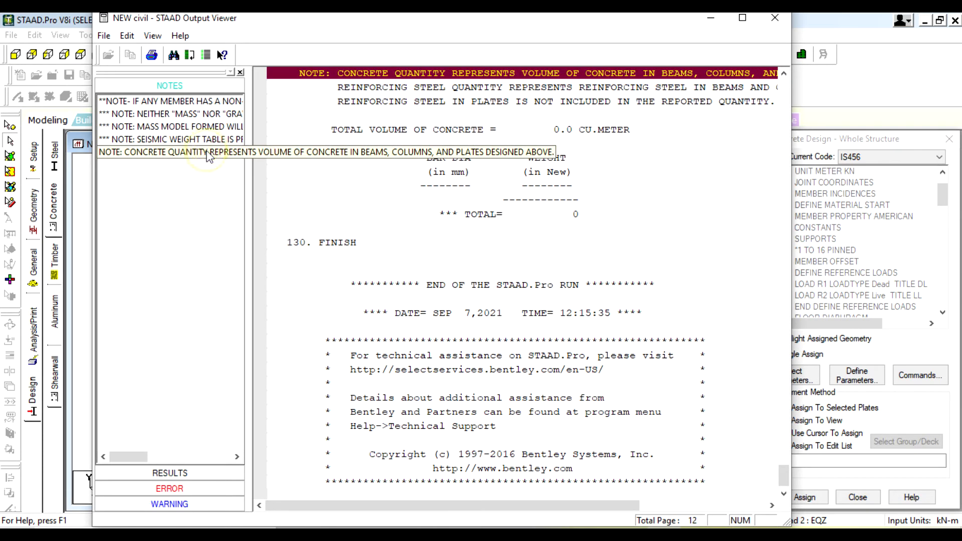
{"action": "scroll", "coordinate": [624, 270], "scroll_direction": "up", "scroll_amount": 2}
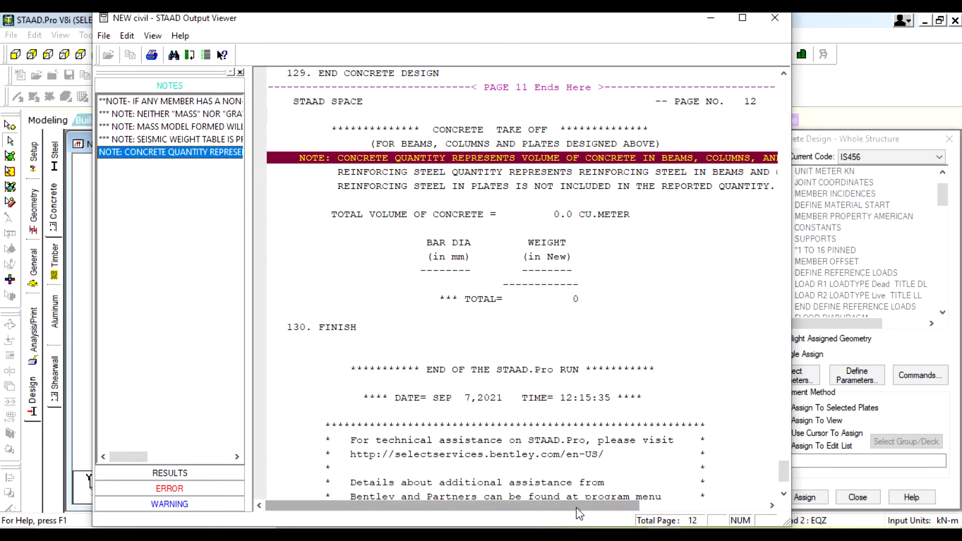
{"action": "left_click_drag", "start_coordinate": [576, 506], "coordinate": [456, 491]}
List the errors in the output file and examine the first one within the beam design results
{"action": "left_click", "coordinate": [185, 473]}
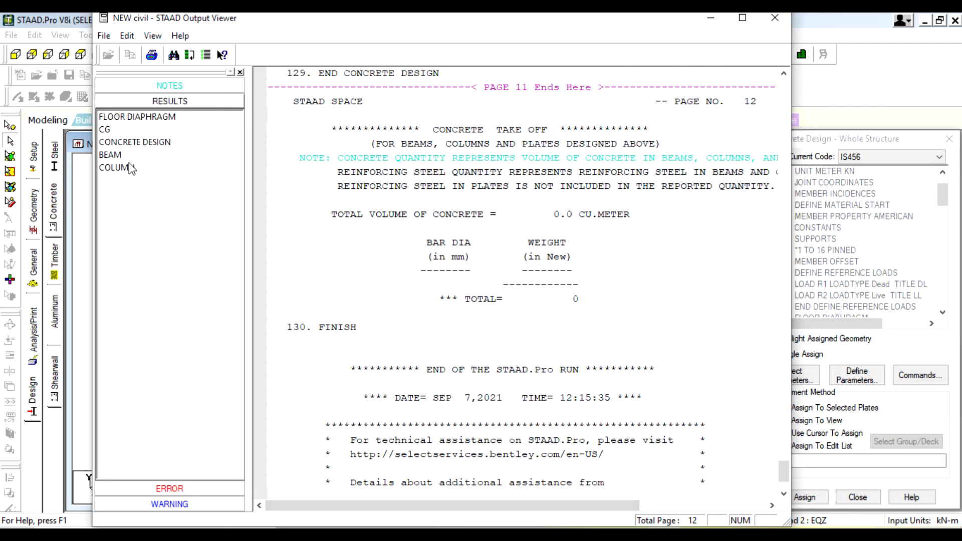
{"action": "left_click", "coordinate": [156, 488]}
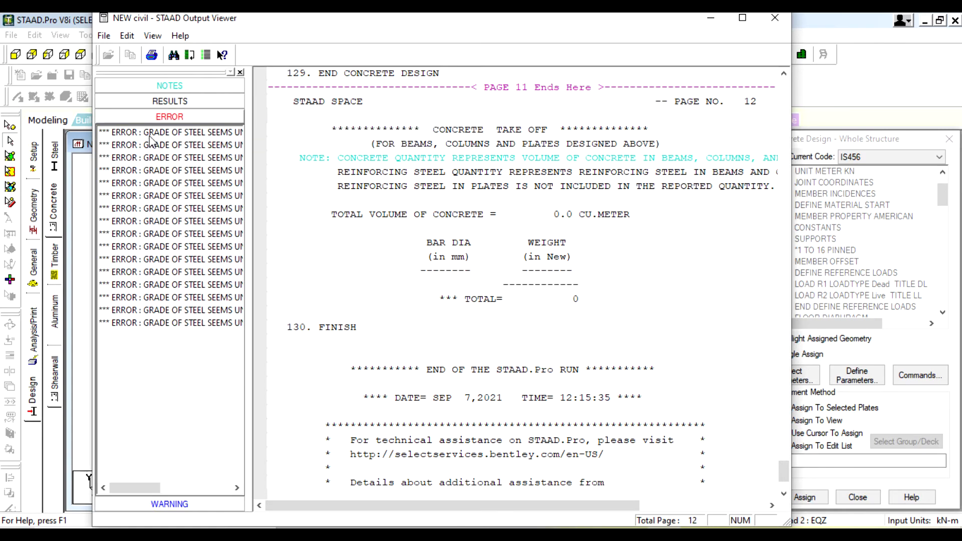
{"action": "left_click", "coordinate": [150, 133]}
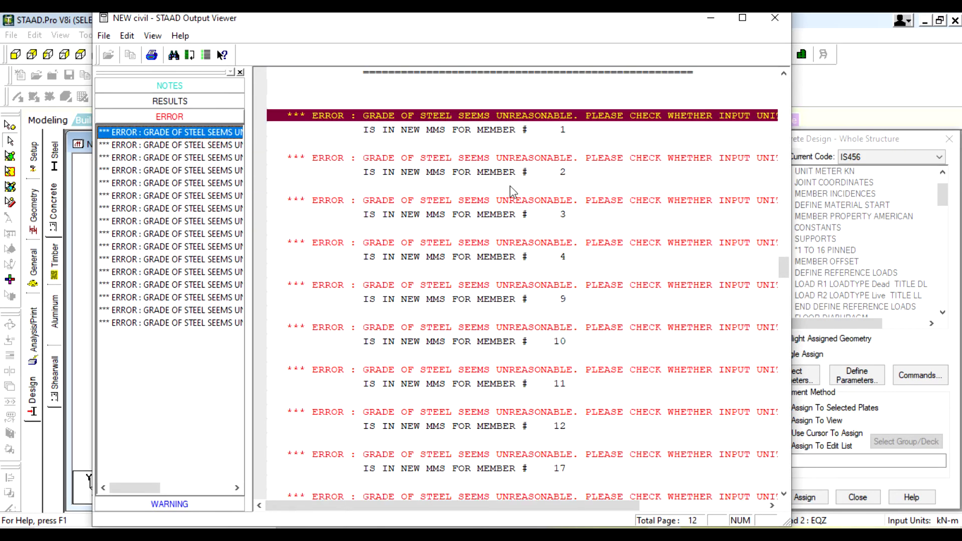
{"action": "left_click_drag", "start_coordinate": [551, 506], "coordinate": [575, 514]}
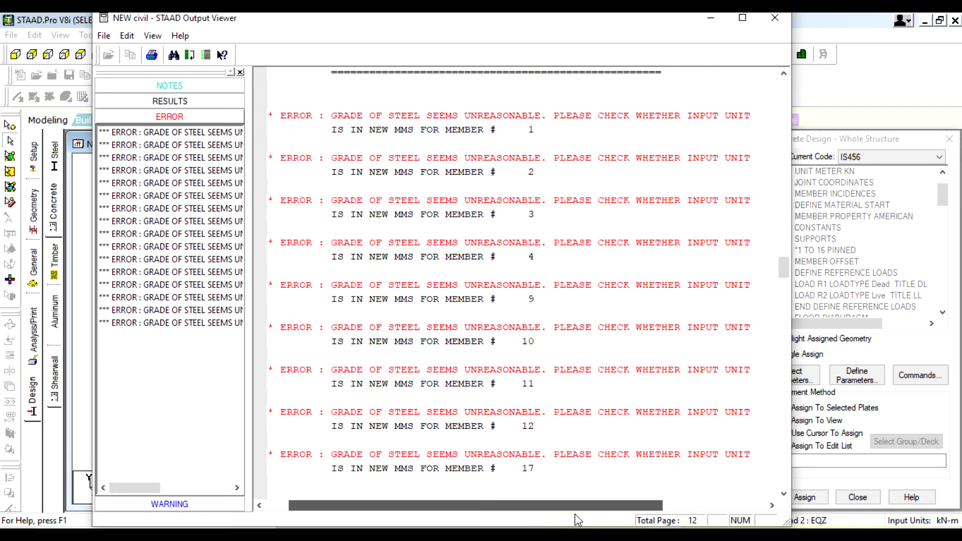
{"action": "left_click_drag", "start_coordinate": [575, 515], "coordinate": [556, 506]}
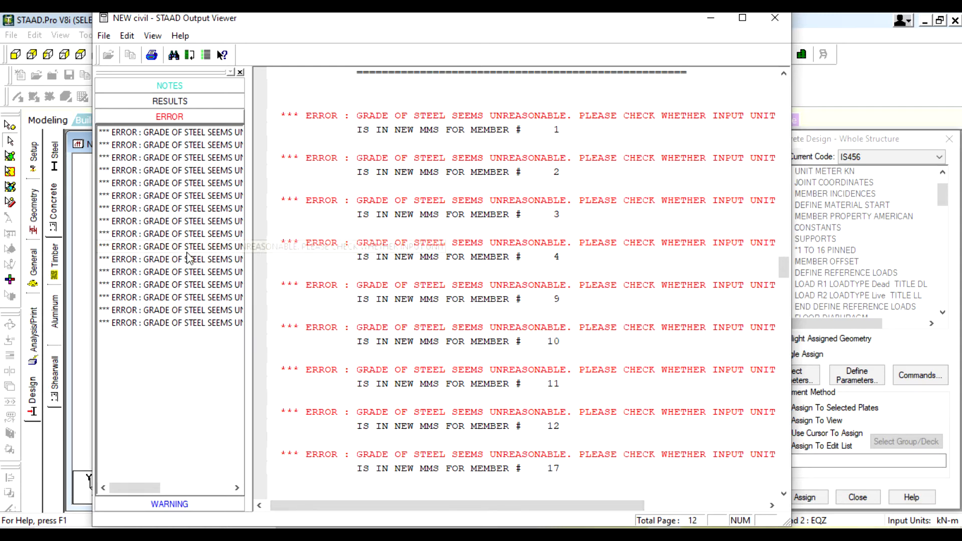
{"action": "scroll", "coordinate": [448, 264], "scroll_direction": "down", "scroll_amount": 5}
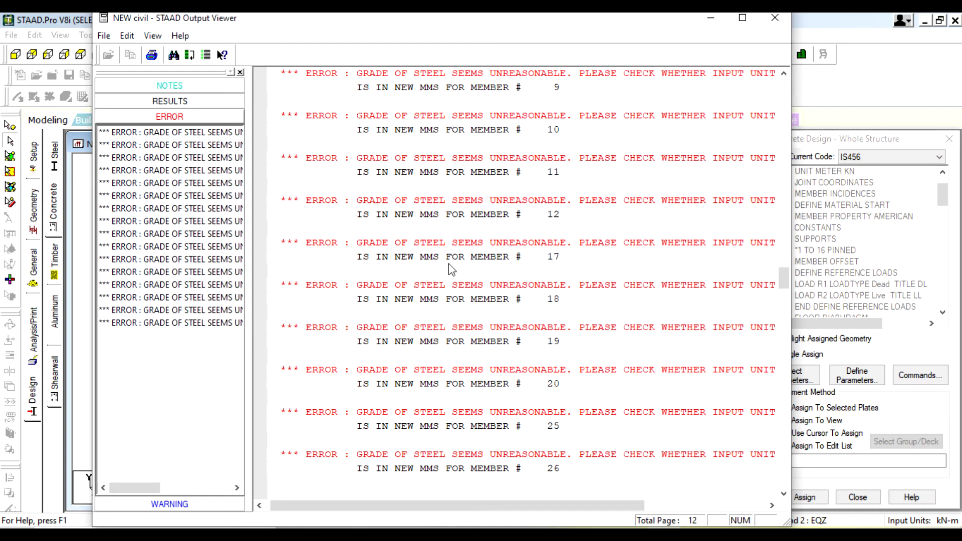
{"action": "scroll", "coordinate": [448, 264], "scroll_direction": "up", "scroll_amount": 10}
{"action": "scroll", "coordinate": [449, 266], "scroll_direction": "down", "scroll_amount": 3}
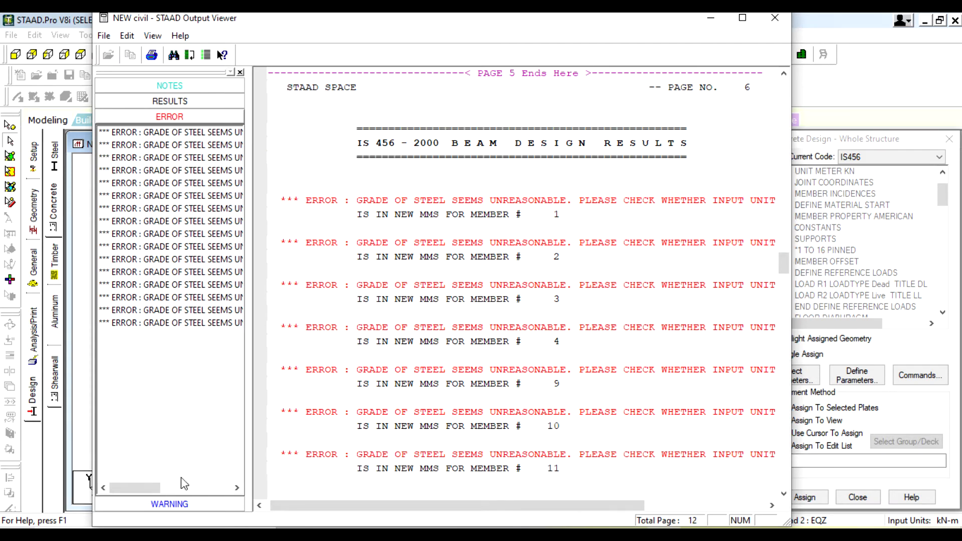
Go through the remaining error entries to check which members each one refers to
{"action": "left_click", "coordinate": [176, 144]}
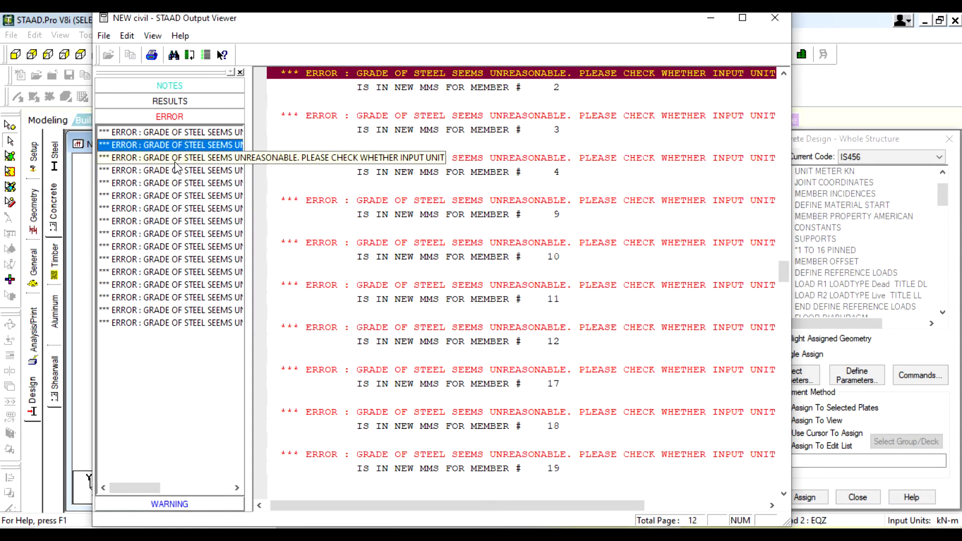
{"action": "left_click", "coordinate": [178, 170]}
{"action": "left_click", "coordinate": [188, 209]}
{"action": "left_click", "coordinate": [196, 221]}
{"action": "left_click", "coordinate": [198, 233]}
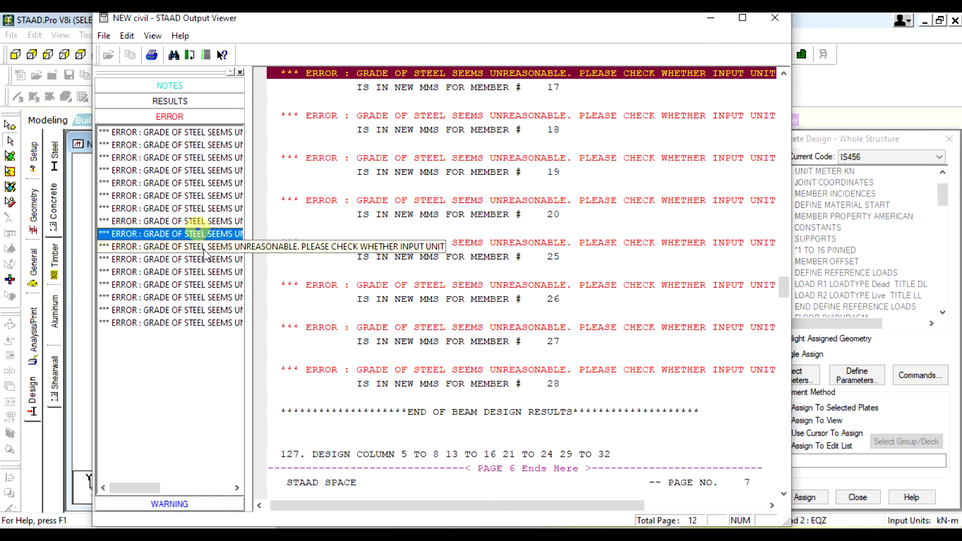
{"action": "left_click", "coordinate": [204, 247]}
{"action": "left_click", "coordinate": [201, 259]}
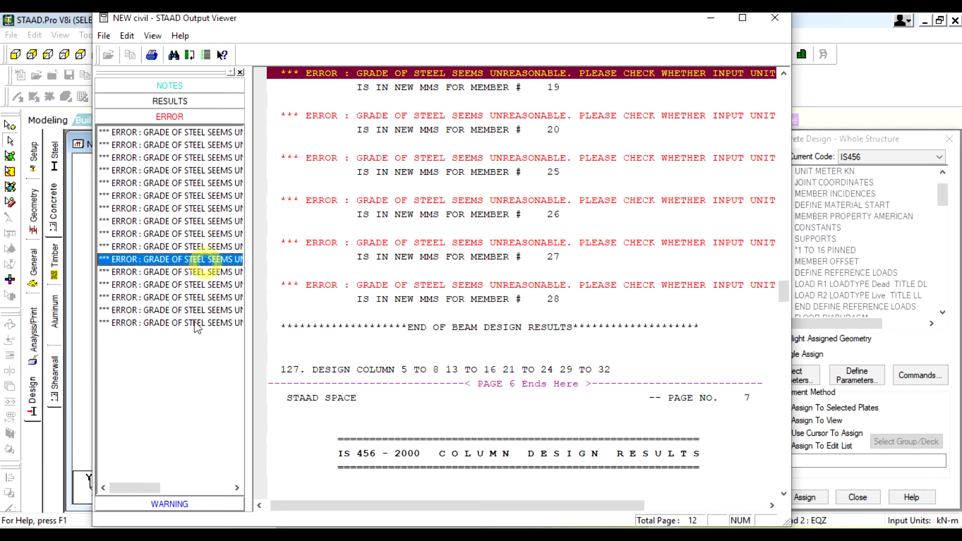
Examine the IS 456 beam and column design results in the output file, then close the output
{"action": "left_click", "coordinate": [188, 100]}
{"action": "left_click", "coordinate": [119, 156]}
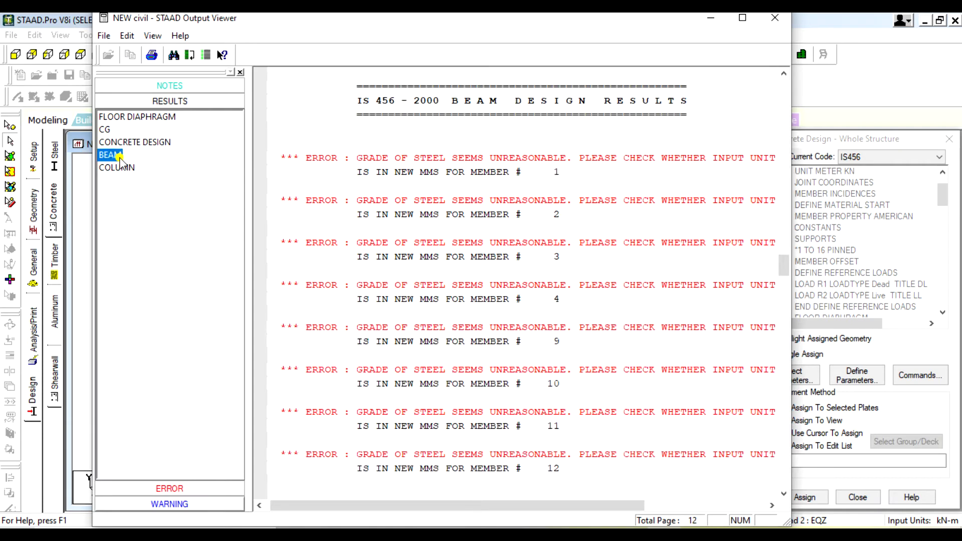
{"action": "left_click", "coordinate": [128, 171]}
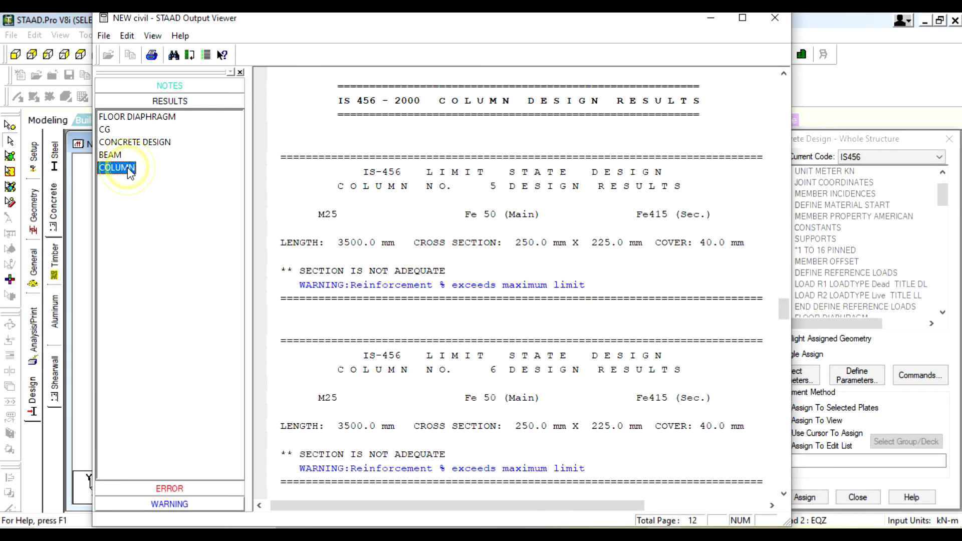
{"action": "scroll", "coordinate": [435, 260], "scroll_direction": "up", "scroll_amount": 4}
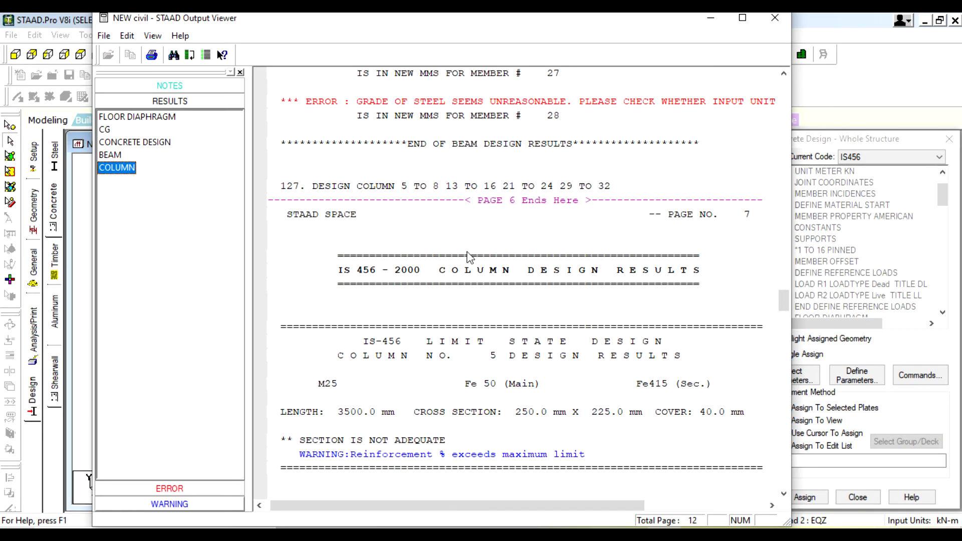
{"action": "left_click", "coordinate": [111, 155]}
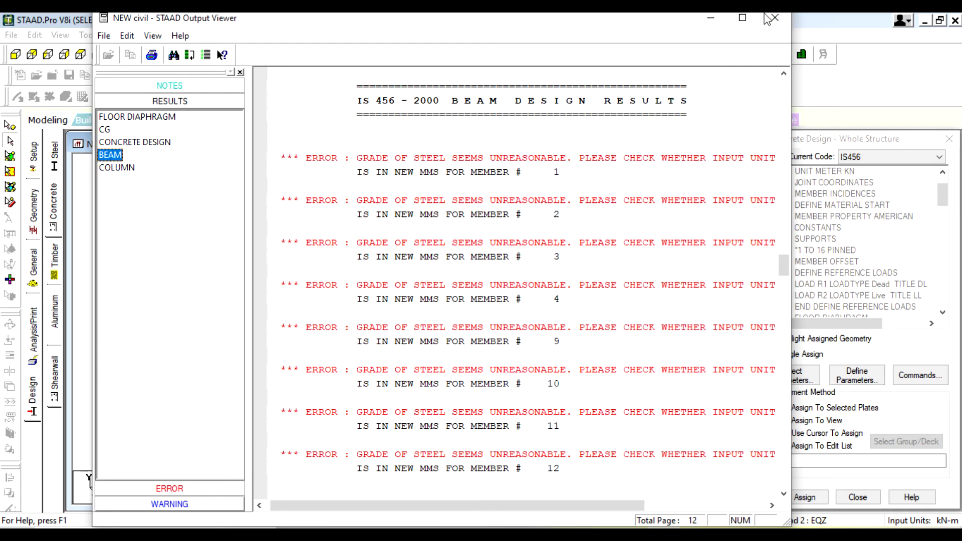
{"action": "left_click_drag", "start_coordinate": [506, 510], "coordinate": [534, 518]}
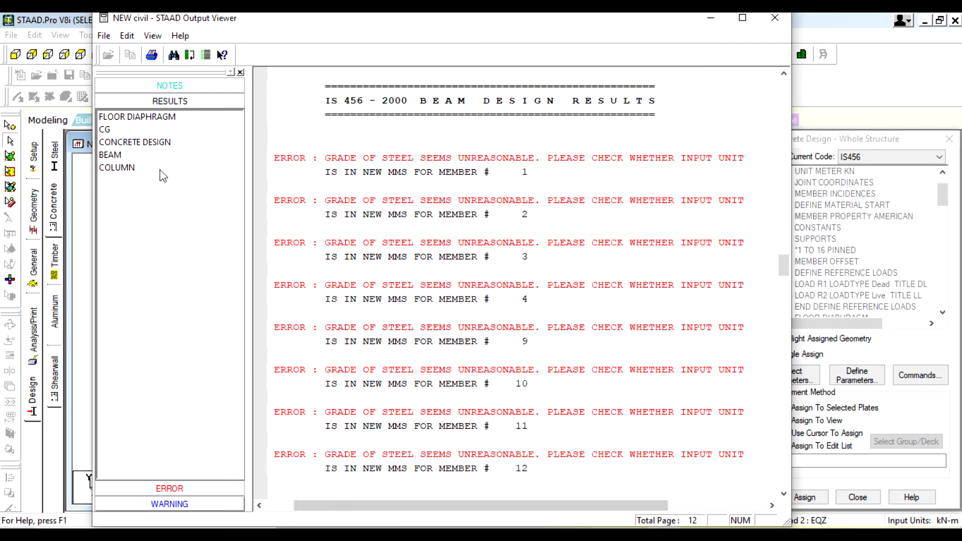
{"action": "left_click", "coordinate": [118, 165]}
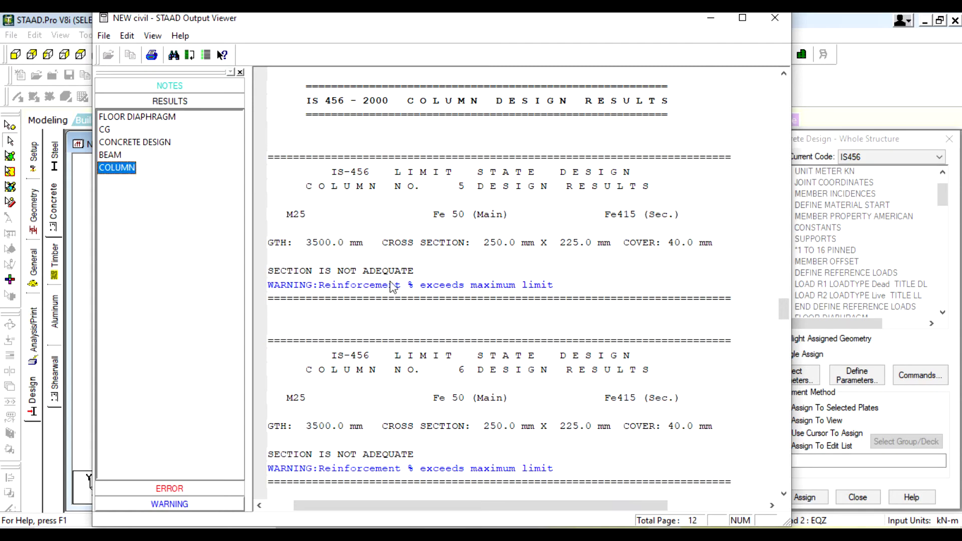
{"action": "left_click_drag", "start_coordinate": [555, 515], "coordinate": [530, 498]}
{"action": "scroll", "coordinate": [577, 265], "scroll_direction": "down", "scroll_amount": 5}
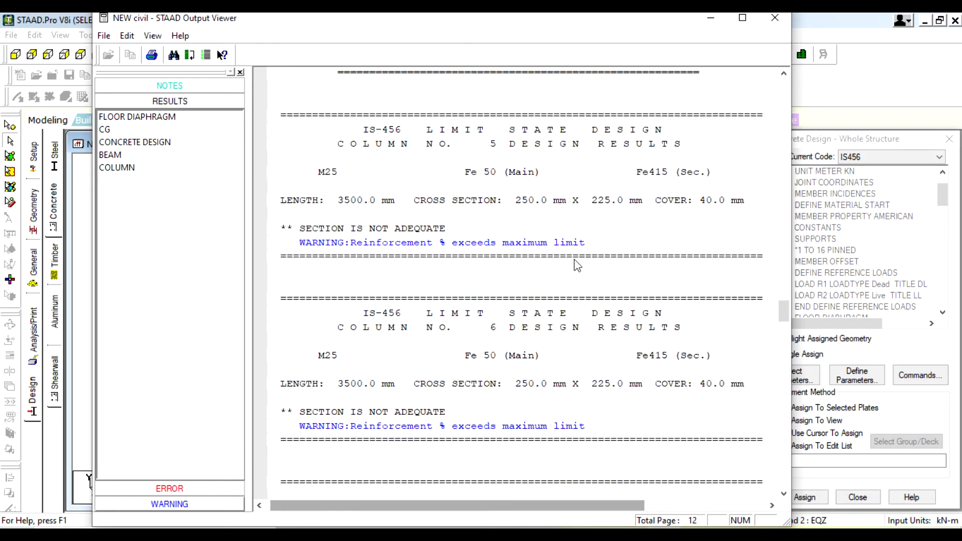
{"action": "scroll", "coordinate": [576, 261], "scroll_direction": "down", "scroll_amount": 5}
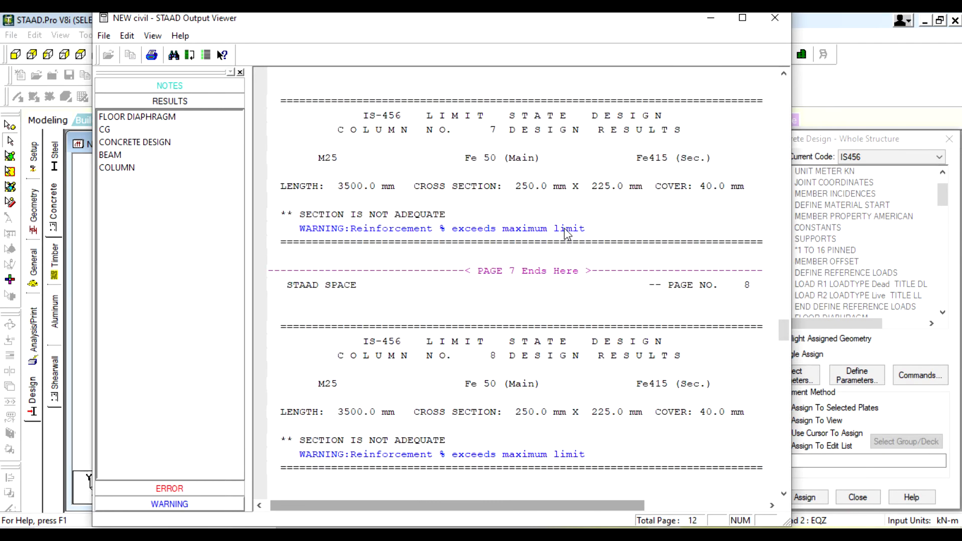
{"action": "scroll", "coordinate": [641, 300], "scroll_direction": "down", "scroll_amount": 1}
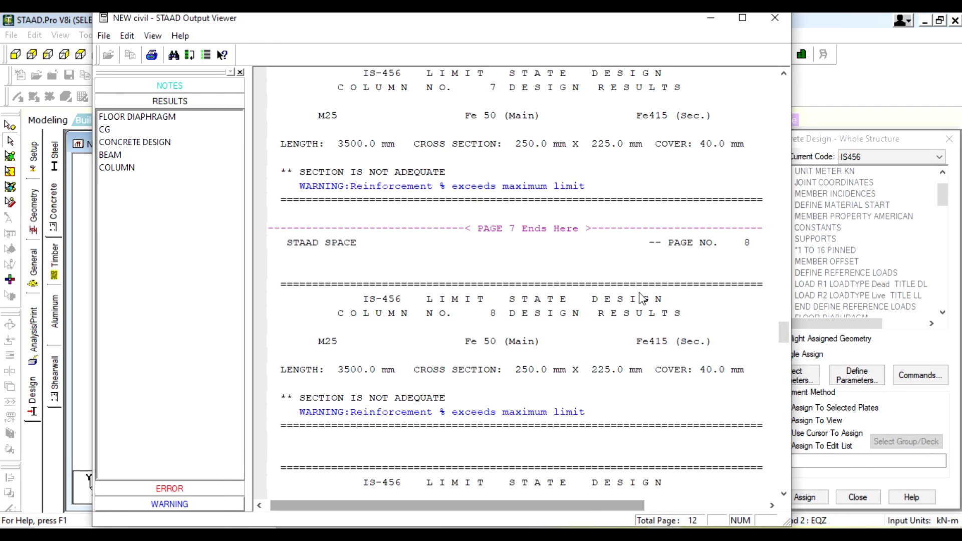
{"action": "left_click", "coordinate": [774, 18]}
Set the FYMAIN yield strength for main reinforcement to 500000 kN/m2 and clear the member selection
{"action": "scroll", "coordinate": [870, 223], "scroll_direction": "down", "scroll_amount": 5}
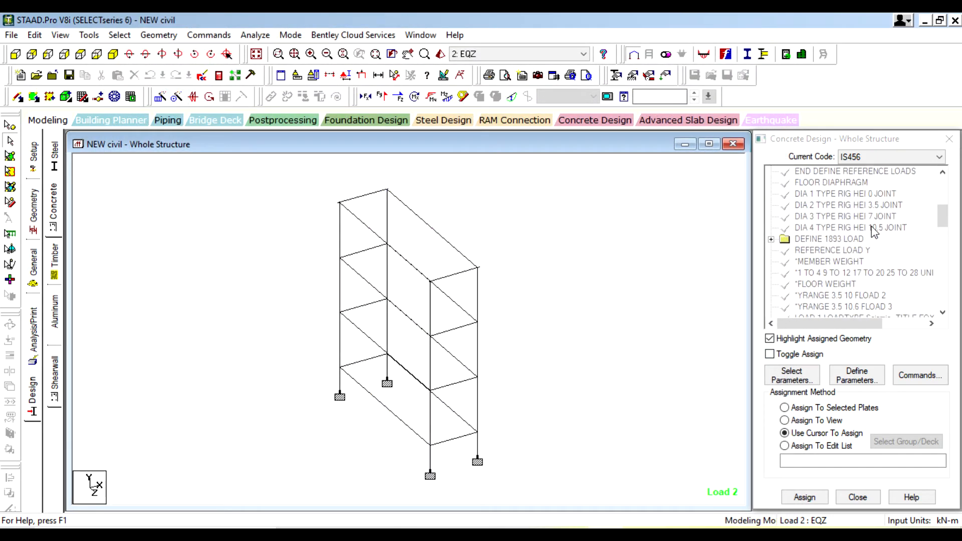
{"action": "scroll", "coordinate": [870, 223], "scroll_direction": "down", "scroll_amount": 12}
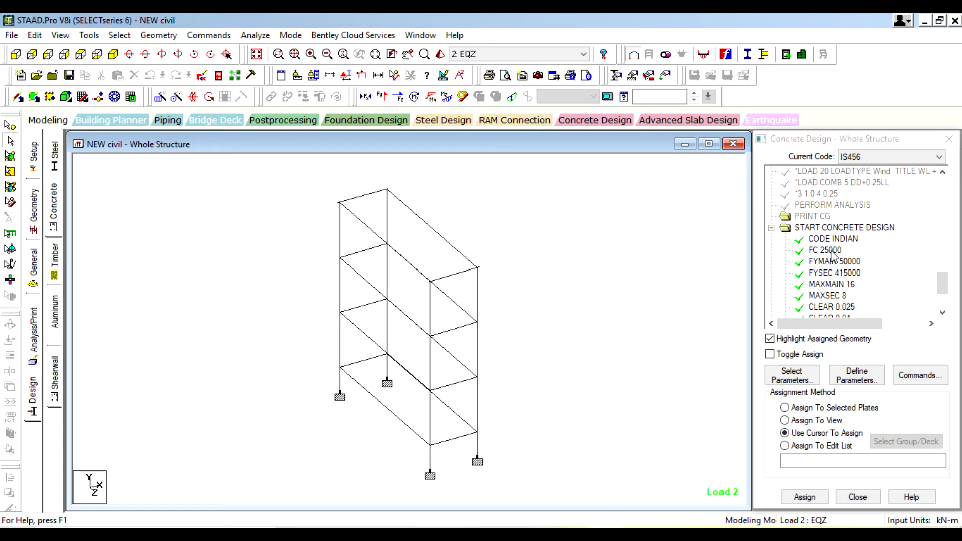
{"action": "double_click", "coordinate": [850, 261]}
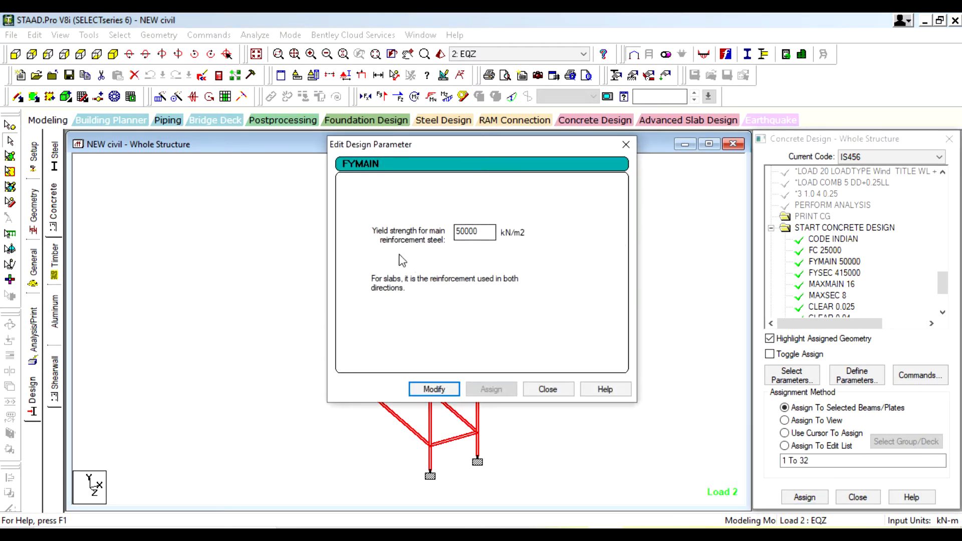
{"action": "left_click", "coordinate": [471, 233]}
{"action": "left_click", "coordinate": [483, 230]}
{"action": "left_click", "coordinate": [431, 390]}
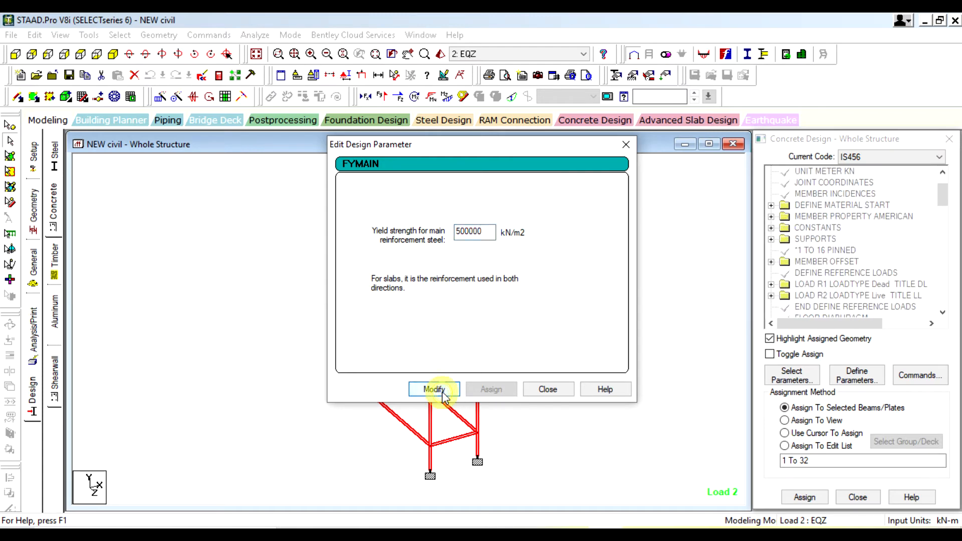
{"action": "left_click", "coordinate": [548, 389]}
{"action": "scroll", "coordinate": [902, 216], "scroll_direction": "down", "scroll_amount": 10}
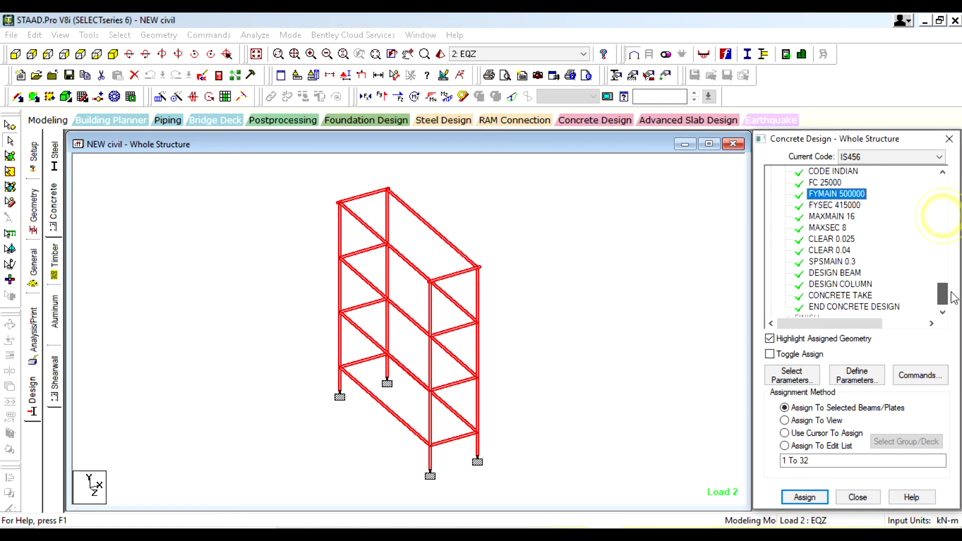
{"action": "left_click", "coordinate": [862, 210]}
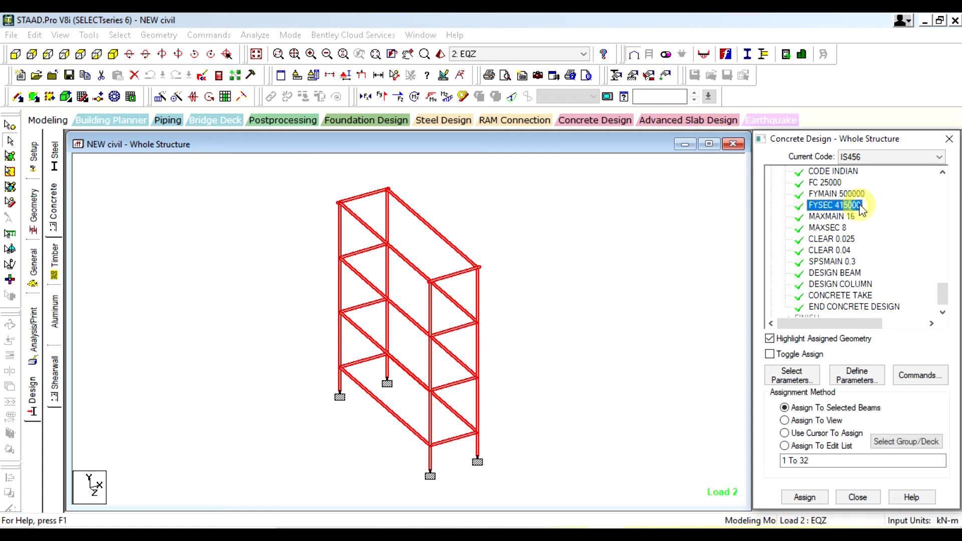
{"action": "left_click", "coordinate": [699, 268]}
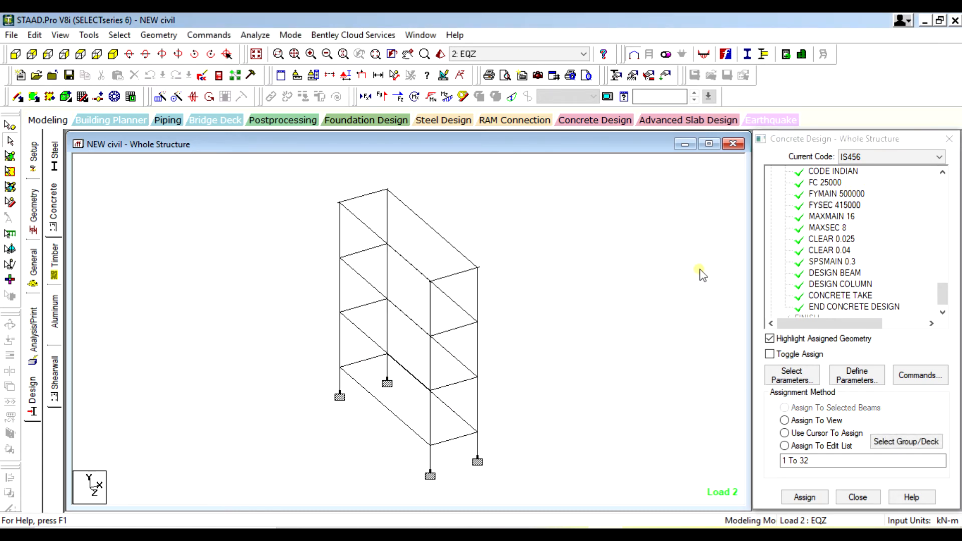
Save the modified structure, rerun the analysis and concrete design, and open the output file
{"action": "left_click", "coordinate": [255, 34]}
{"action": "left_click", "coordinate": [266, 49]}
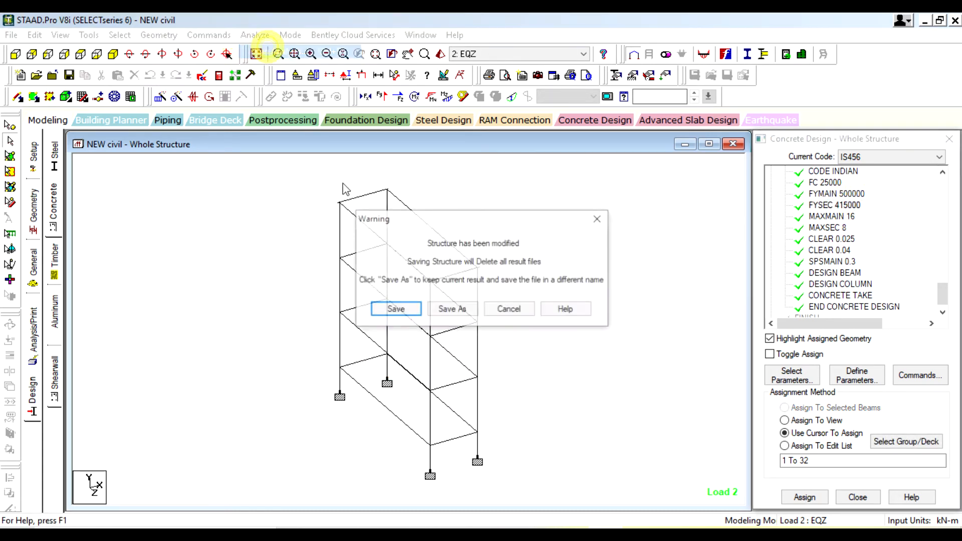
{"action": "left_click", "coordinate": [396, 310]}
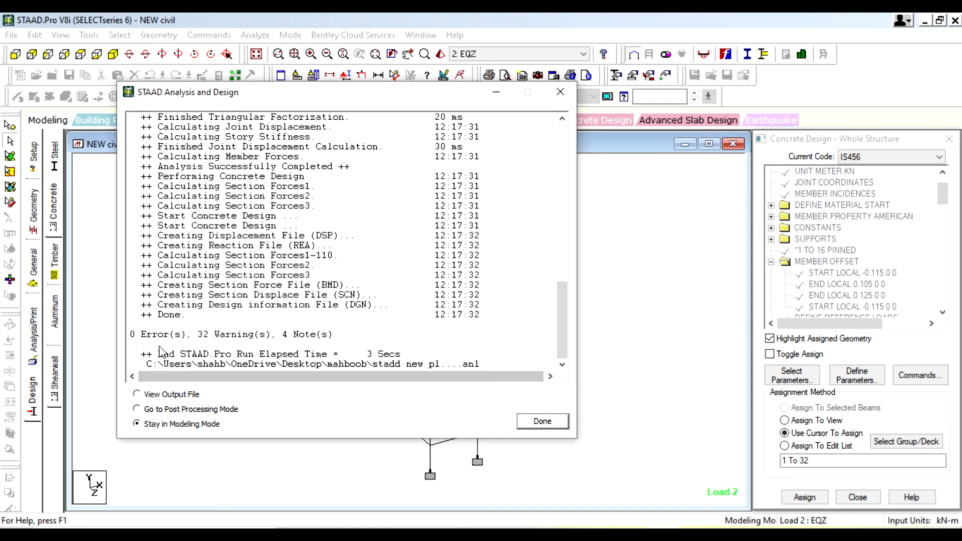
{"action": "left_click", "coordinate": [191, 394]}
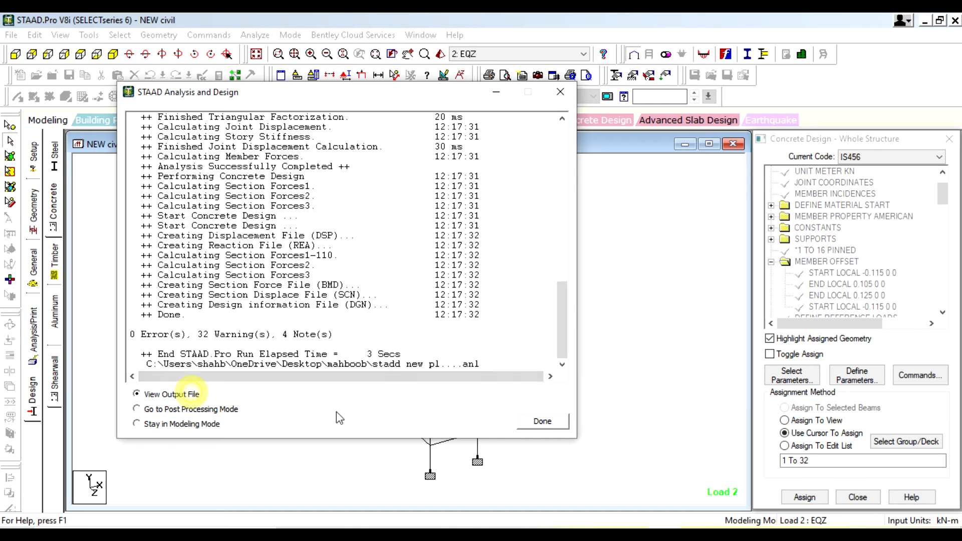
{"action": "left_click", "coordinate": [546, 422]}
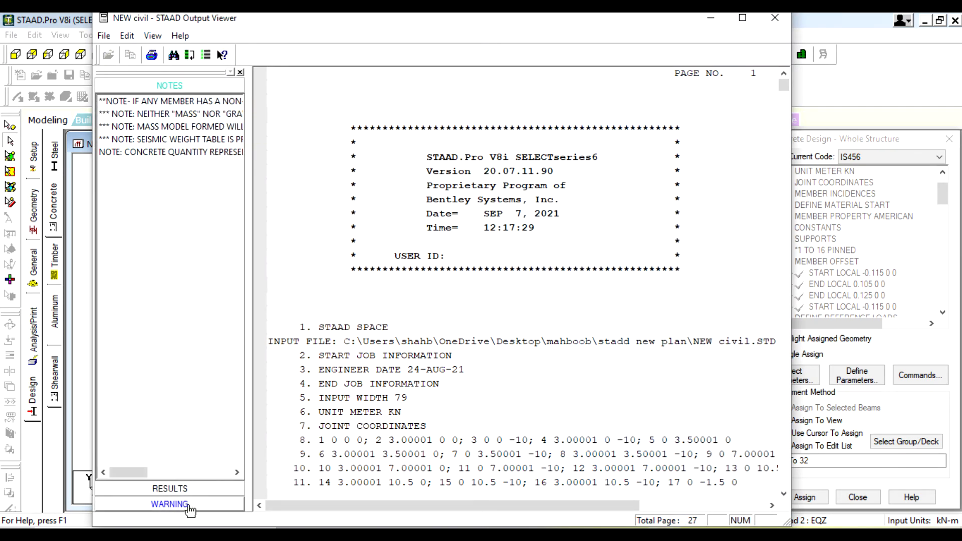
Check the first design warning in the output file and examine the IS 456 results for beam 1
{"action": "left_click", "coordinate": [170, 504]}
{"action": "left_click", "coordinate": [160, 133]}
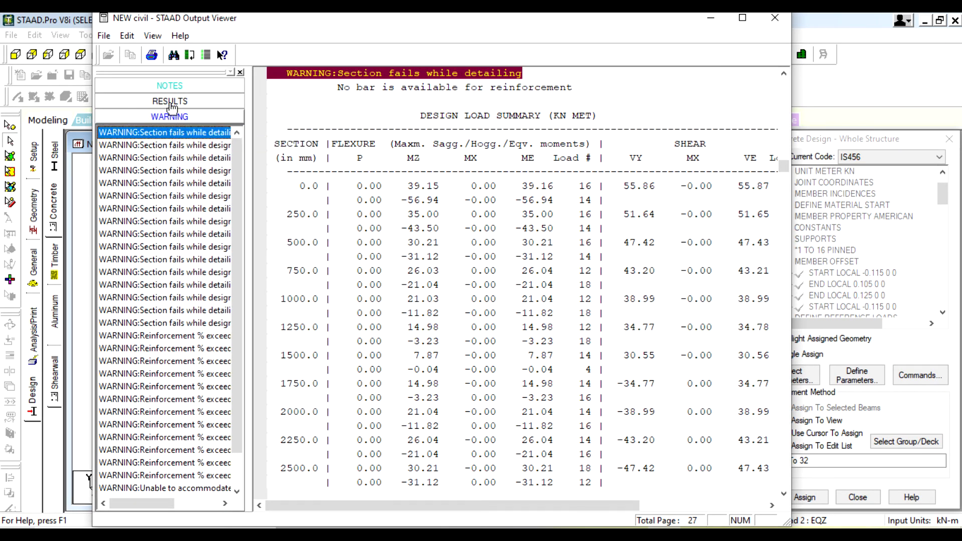
{"action": "left_click", "coordinate": [169, 101]}
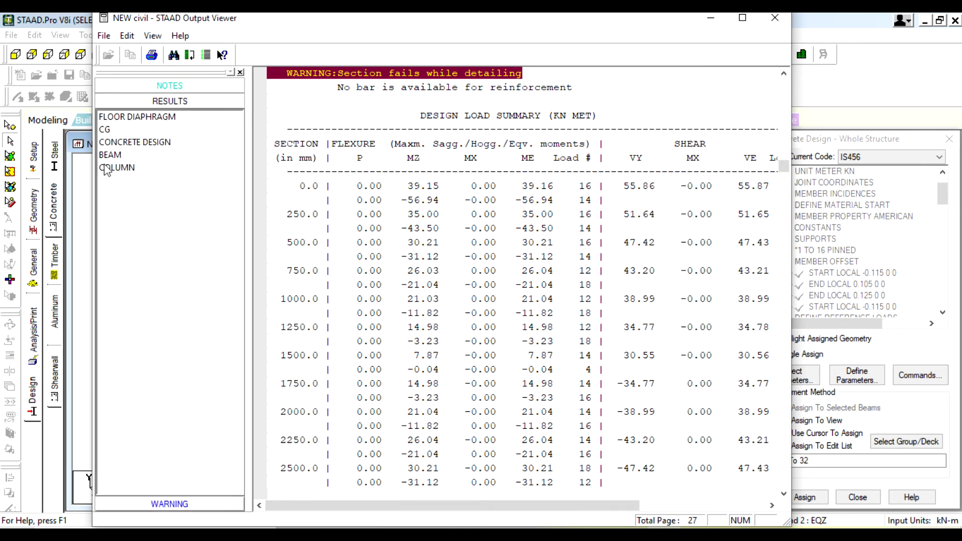
{"action": "left_click", "coordinate": [108, 157]}
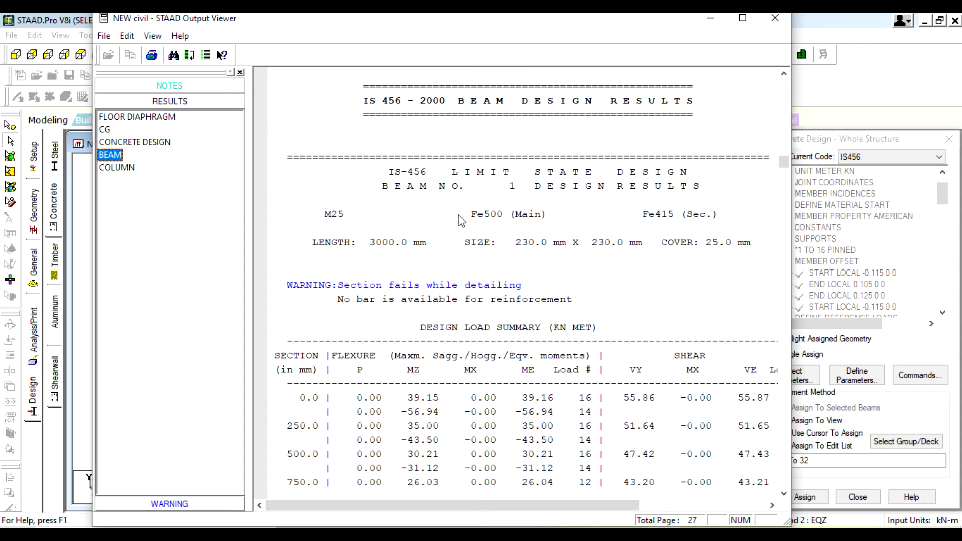
{"action": "scroll", "coordinate": [465, 264], "scroll_direction": "down", "scroll_amount": 5}
{"action": "scroll", "coordinate": [471, 261], "scroll_direction": "up", "scroll_amount": 5}
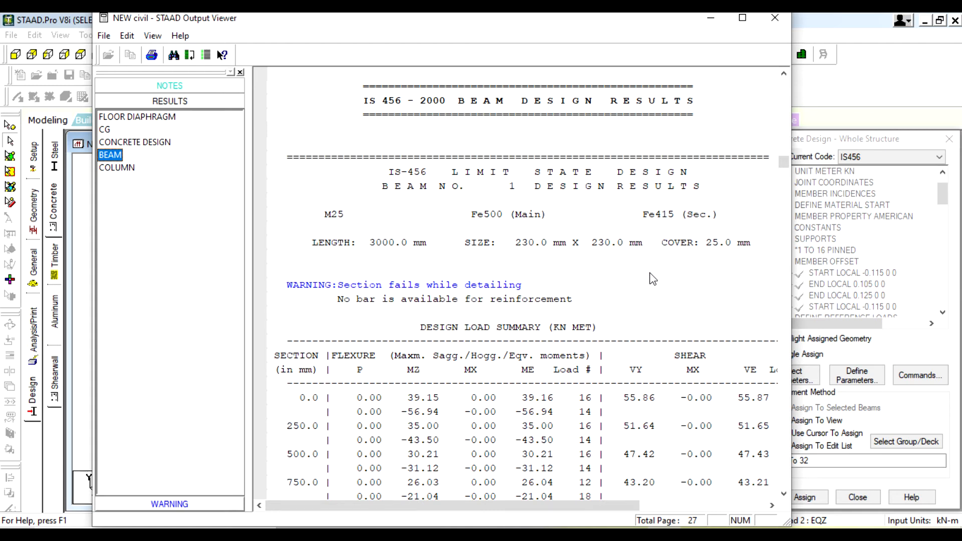
Compare the assigned concrete design parameters with the design results of the first beams in the output
{"action": "left_click", "coordinate": [924, 204]}
{"action": "scroll", "coordinate": [901, 241], "scroll_direction": "down", "scroll_amount": 12}
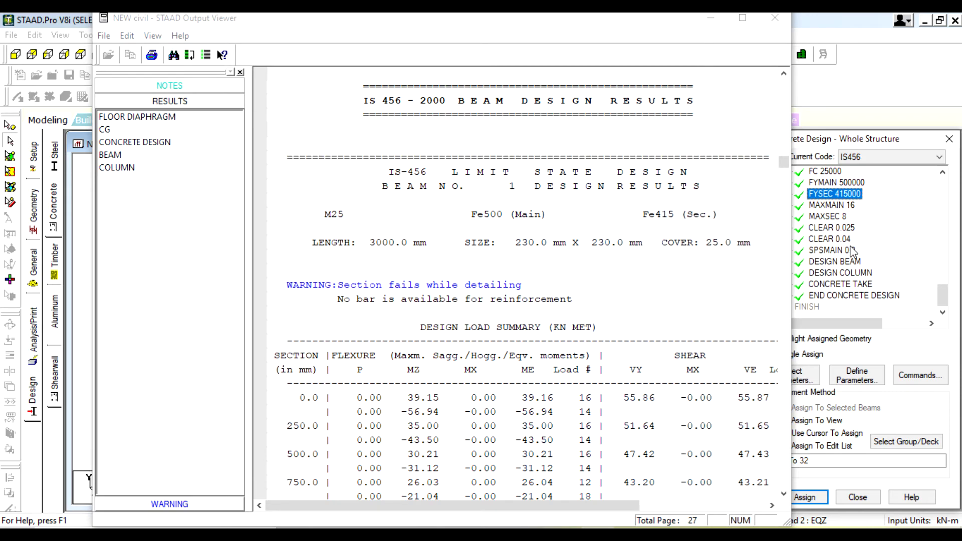
{"action": "scroll", "coordinate": [646, 298], "scroll_direction": "down", "scroll_amount": 6}
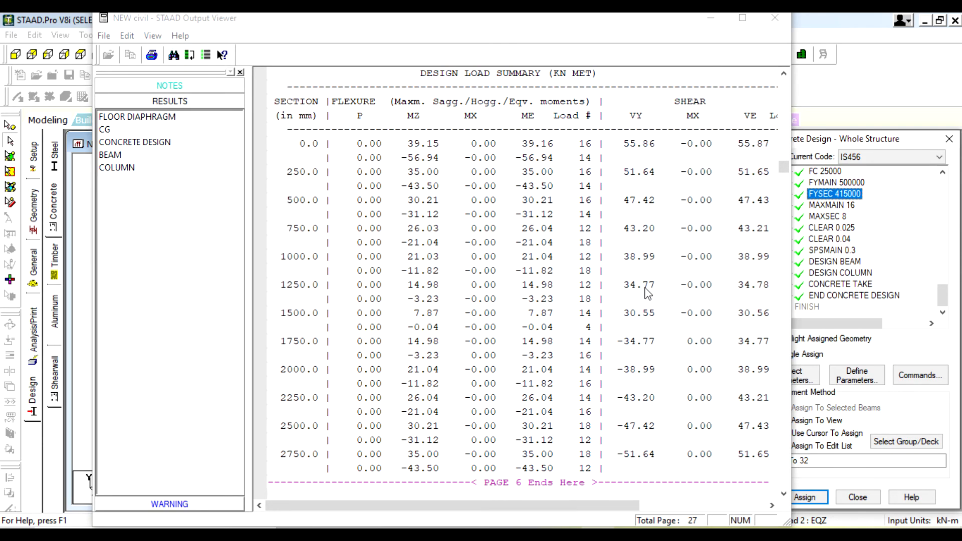
{"action": "scroll", "coordinate": [519, 333], "scroll_direction": "down", "scroll_amount": 18}
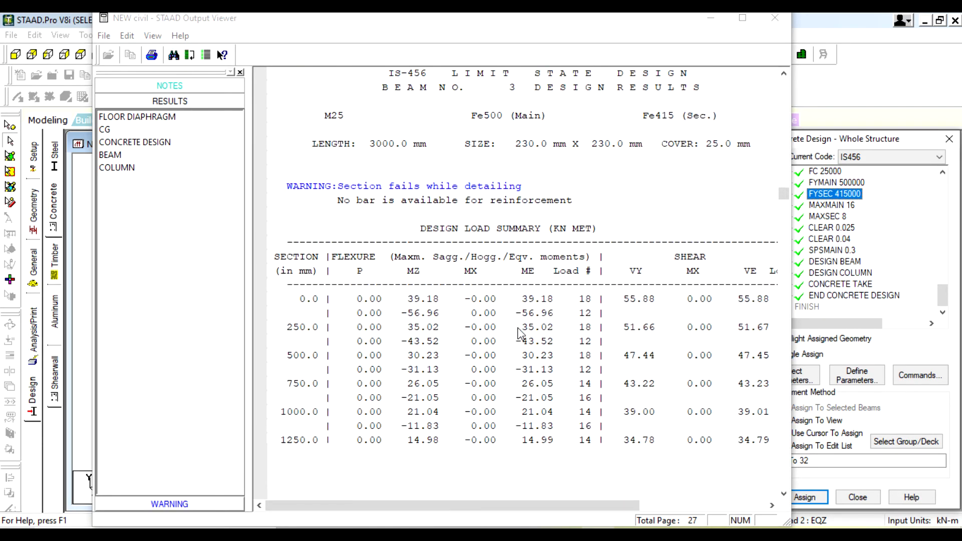
{"action": "scroll", "coordinate": [519, 333], "scroll_direction": "down", "scroll_amount": 8}
Go through the section failure and reinforcement warnings to check the members they refer to, and close the output
{"action": "left_click", "coordinate": [169, 503]}
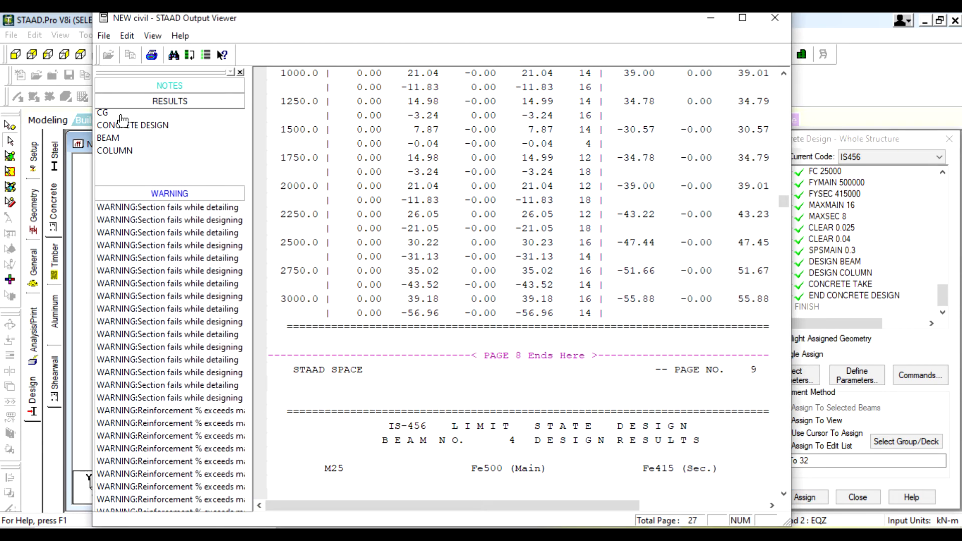
{"action": "left_click", "coordinate": [150, 133]}
{"action": "left_click", "coordinate": [165, 157]}
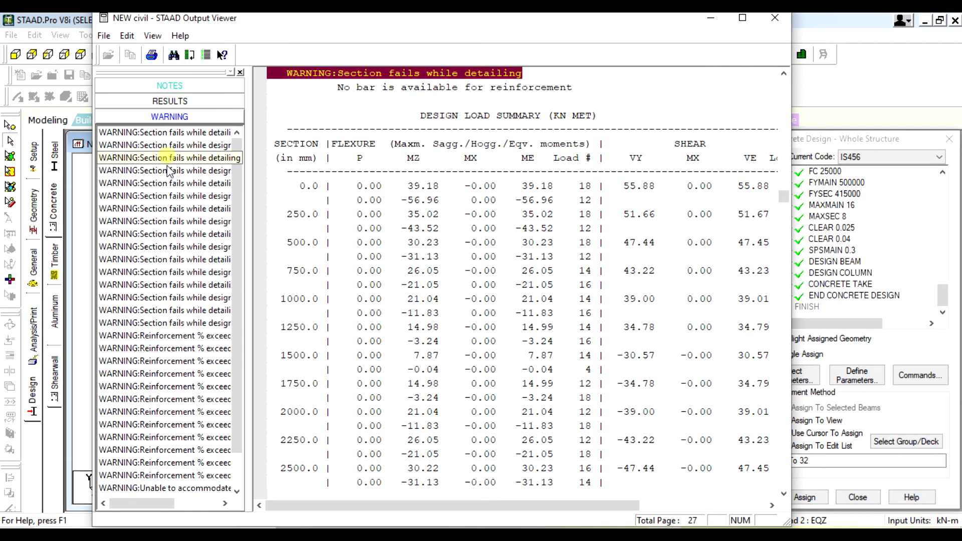
{"action": "left_click", "coordinate": [171, 184]}
{"action": "left_click", "coordinate": [175, 223]}
{"action": "scroll", "coordinate": [178, 313], "scroll_direction": "down", "scroll_amount": 1}
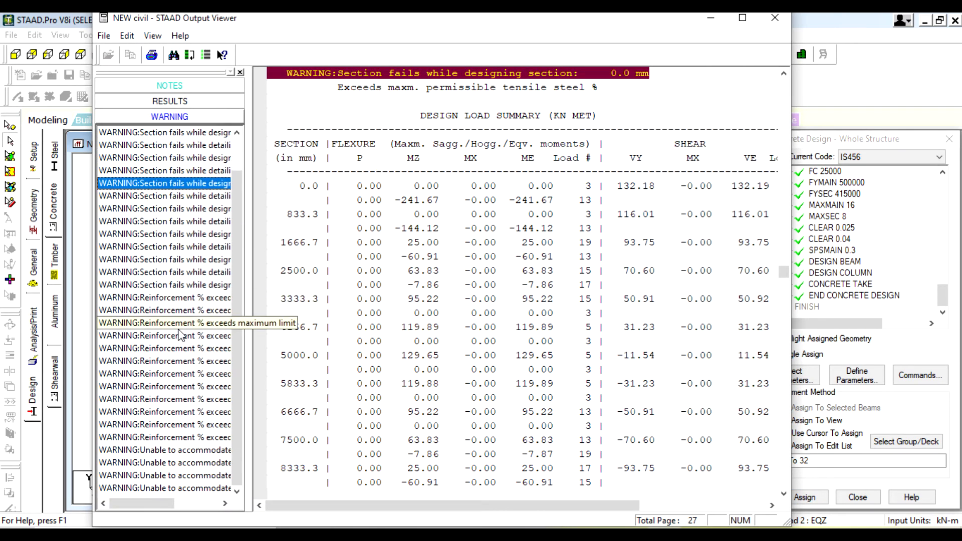
{"action": "left_click", "coordinate": [190, 437]}
{"action": "left_click", "coordinate": [189, 450]}
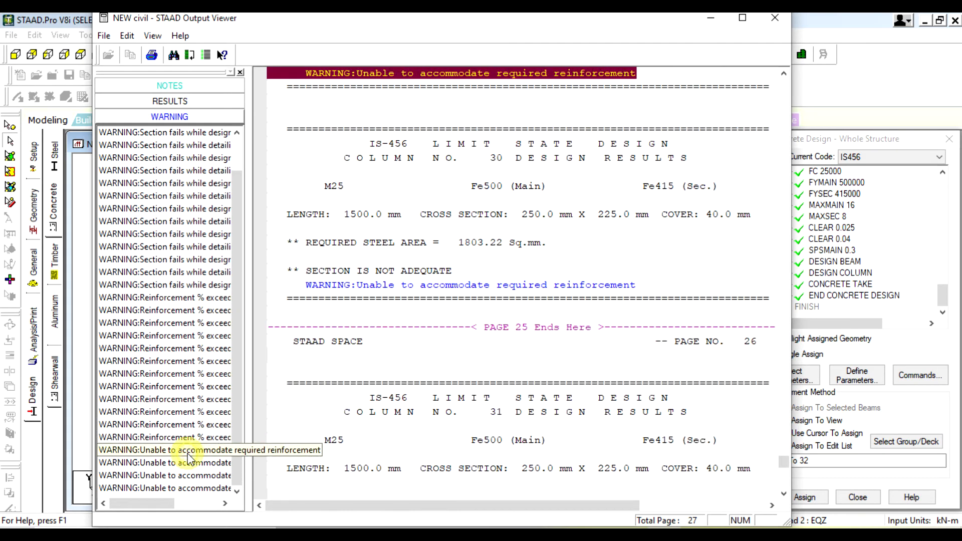
{"action": "left_click", "coordinate": [155, 422]}
{"action": "left_click", "coordinate": [170, 326]}
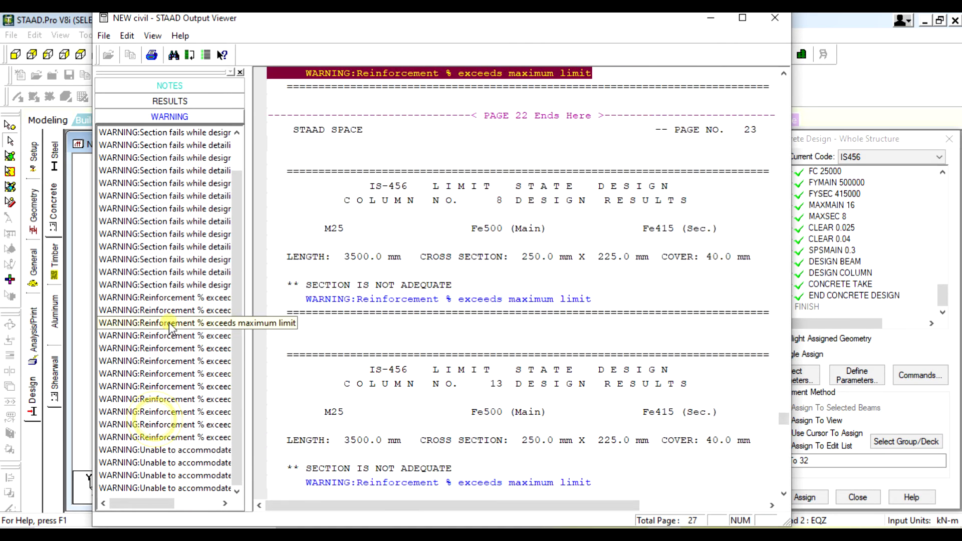
{"action": "left_click", "coordinate": [774, 18]}
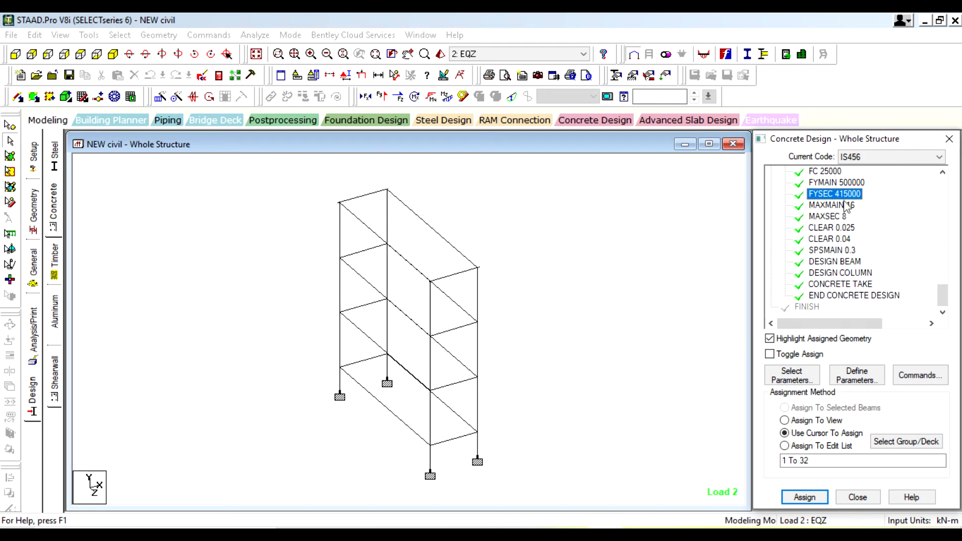
Set the SPSMAIN spacing between main reinforcement bars to 0.018 m, assign it, and clear the member selection
{"action": "left_click", "coordinate": [831, 239]}
{"action": "double_click", "coordinate": [832, 250]}
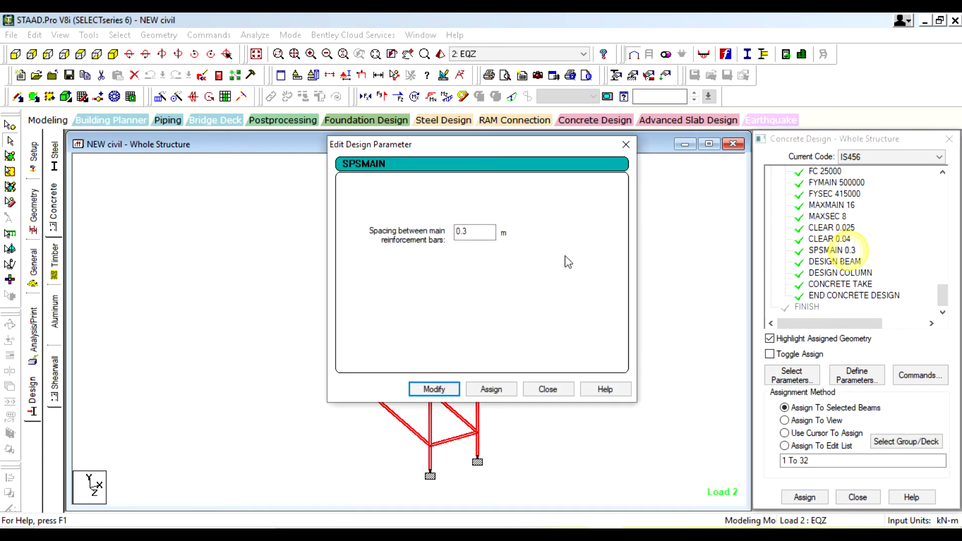
{"action": "left_click", "coordinate": [486, 229]}
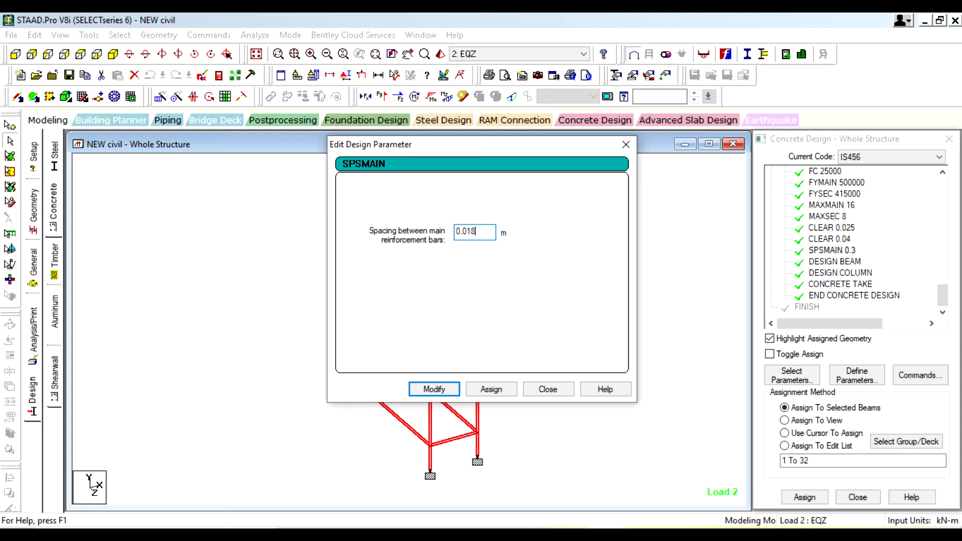
{"action": "left_click", "coordinate": [489, 389]}
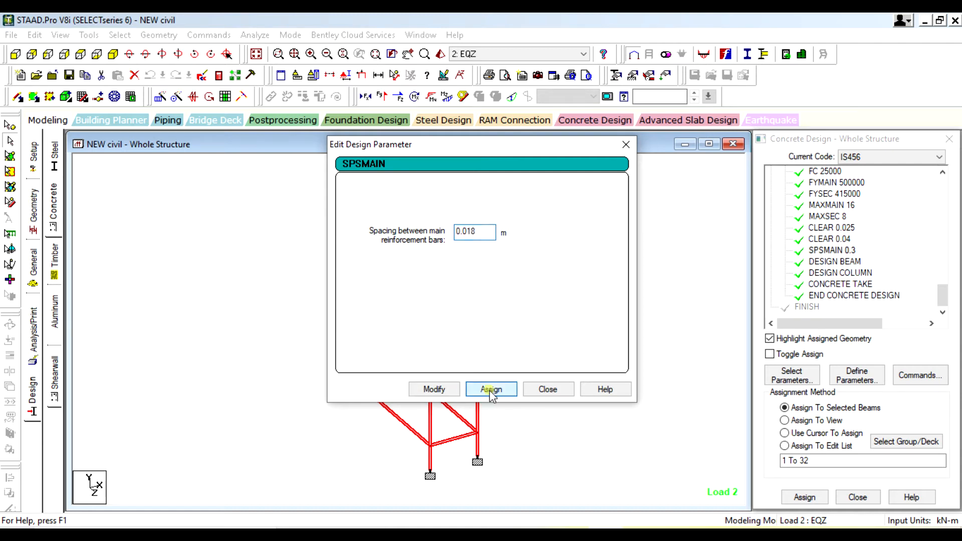
{"action": "left_click", "coordinate": [546, 394]}
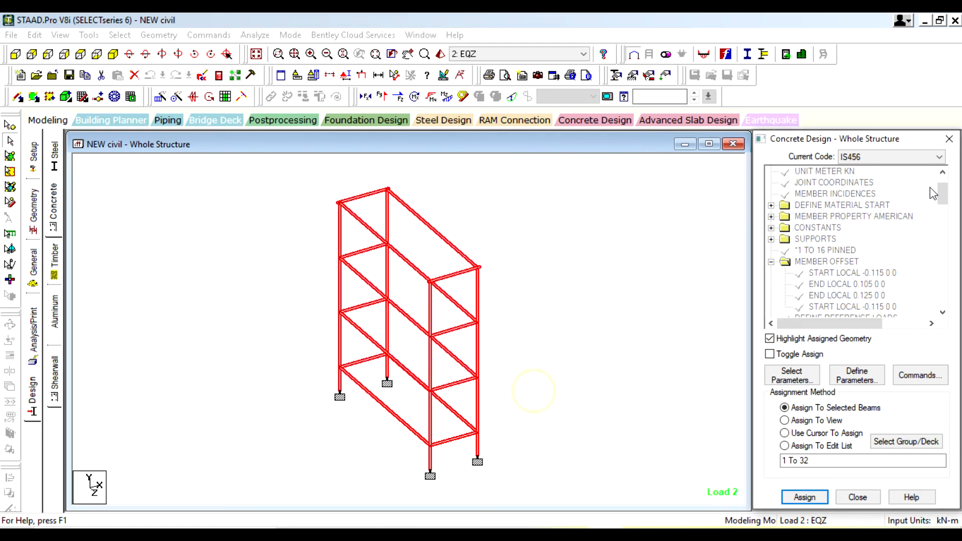
{"action": "left_click_drag", "start_coordinate": [943, 195], "coordinate": [952, 309]}
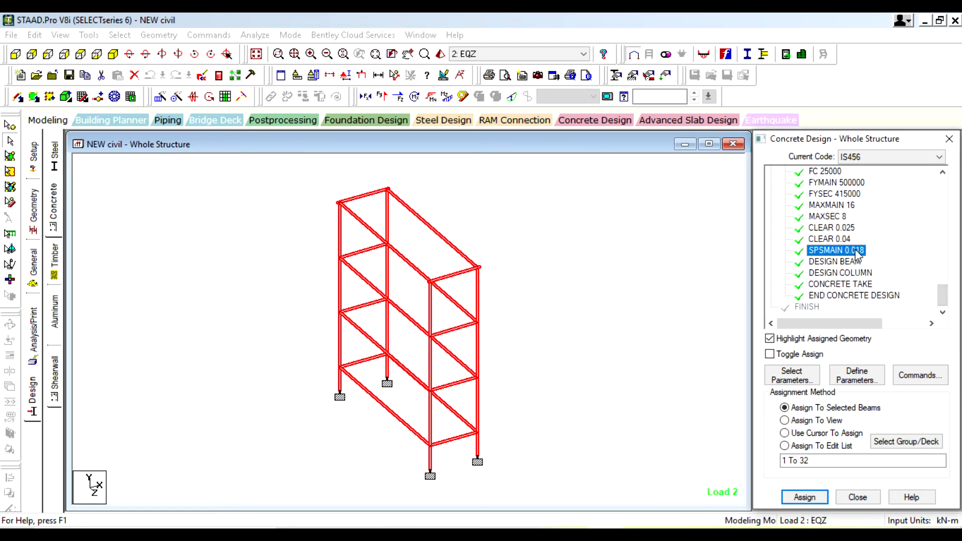
{"action": "left_click", "coordinate": [719, 220]}
Save the structure with the new bar spacing, rerun the analysis and concrete design, and open the output file
{"action": "left_click", "coordinate": [255, 34]}
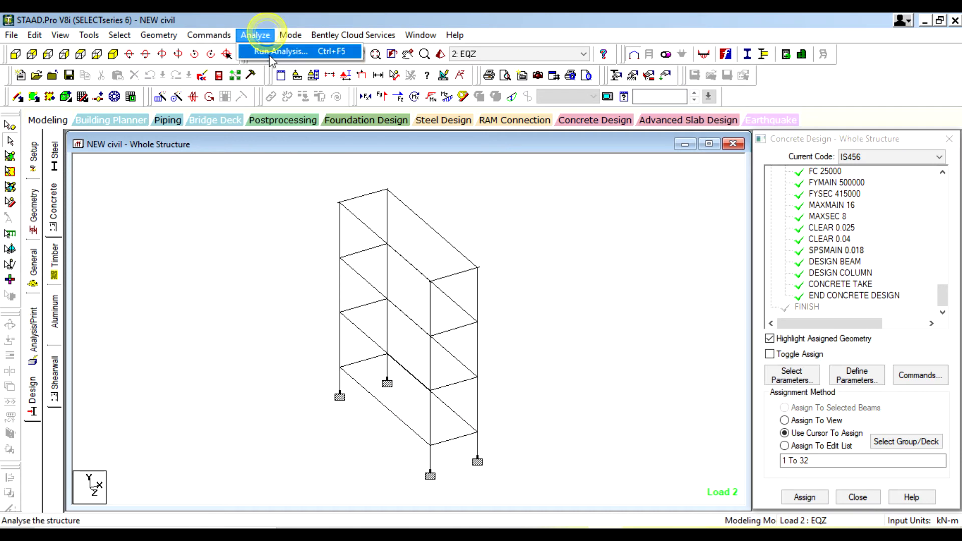
{"action": "left_click", "coordinate": [277, 53]}
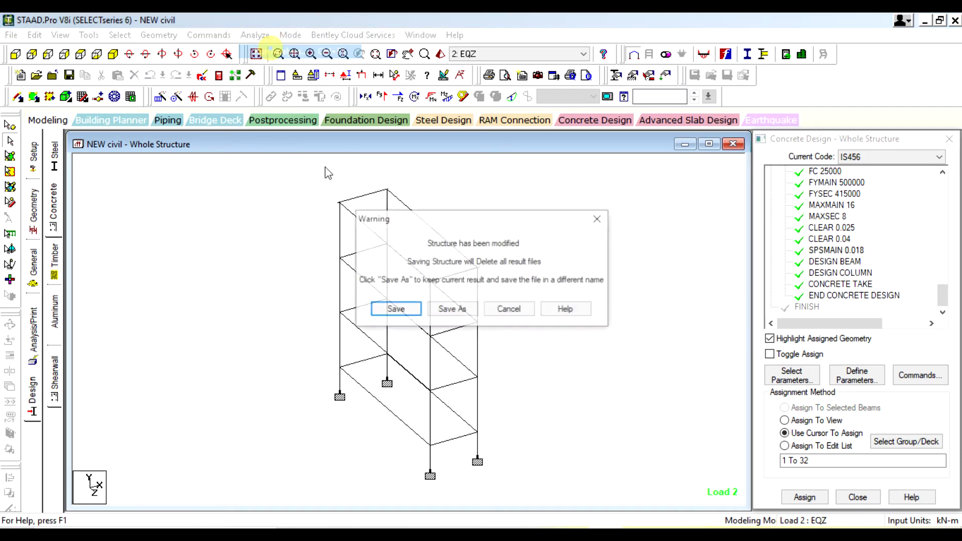
{"action": "left_click", "coordinate": [399, 299]}
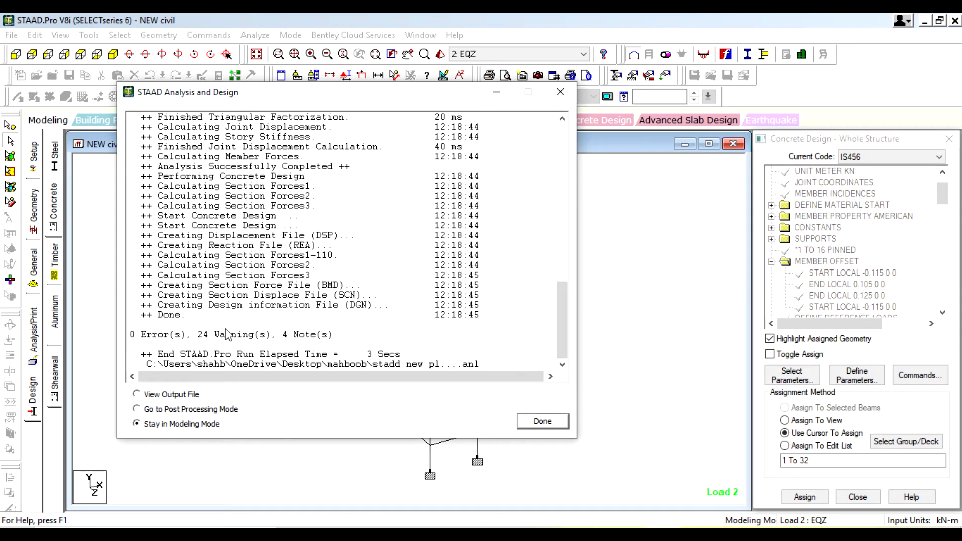
{"action": "left_click", "coordinate": [168, 394]}
{"action": "left_click", "coordinate": [541, 422]}
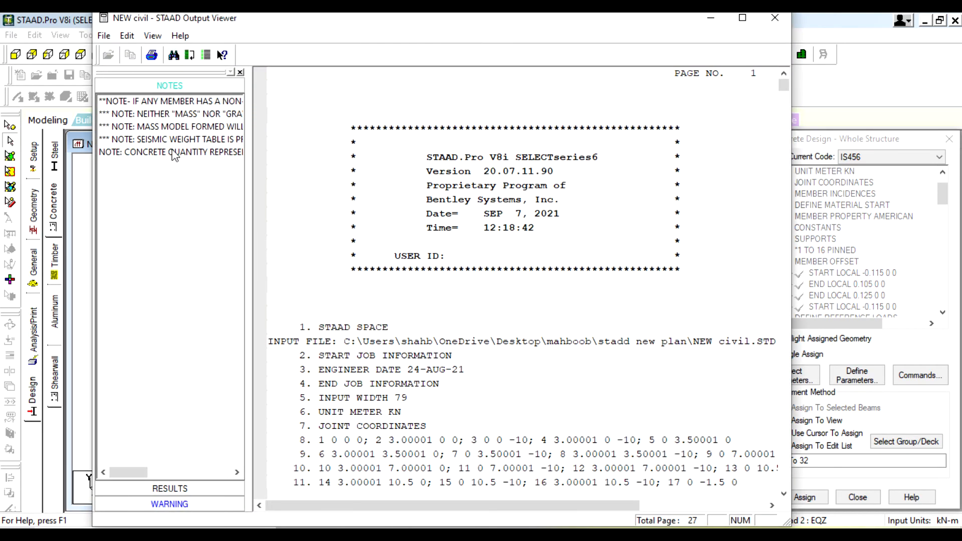
Examine the column design results and the required, provided and shear reinforcement of beams 1 to 3 in the output
{"action": "left_click", "coordinate": [170, 488]}
{"action": "left_click", "coordinate": [112, 154]}
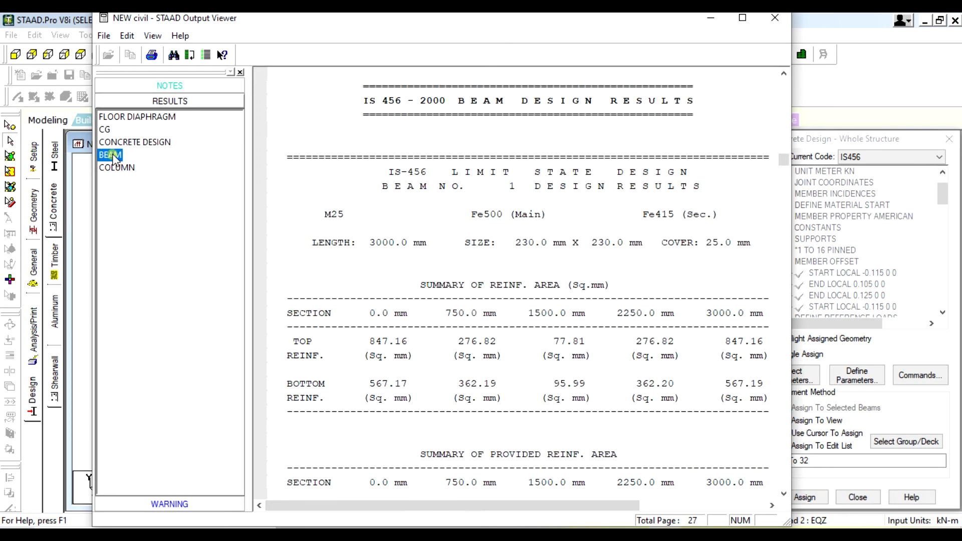
{"action": "left_click", "coordinate": [116, 167]}
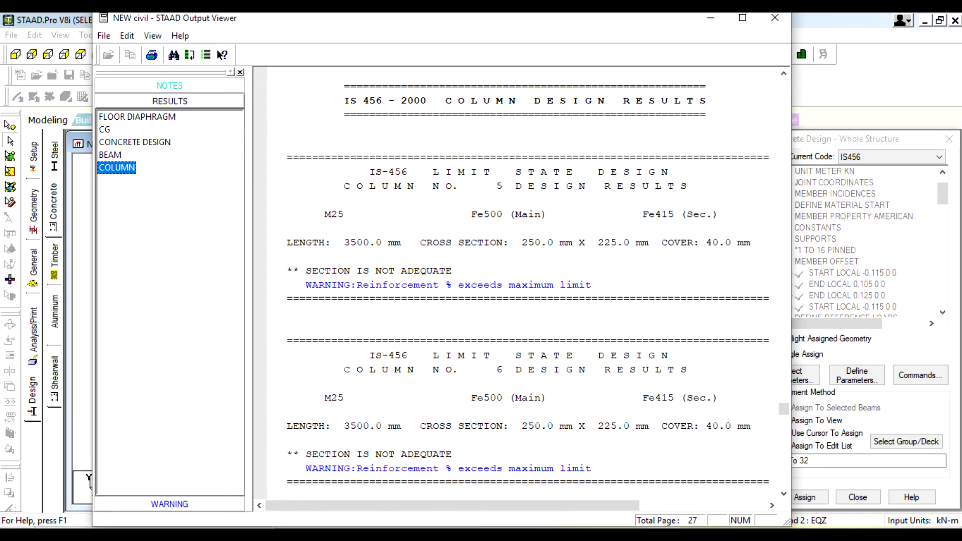
{"action": "left_click", "coordinate": [113, 156]}
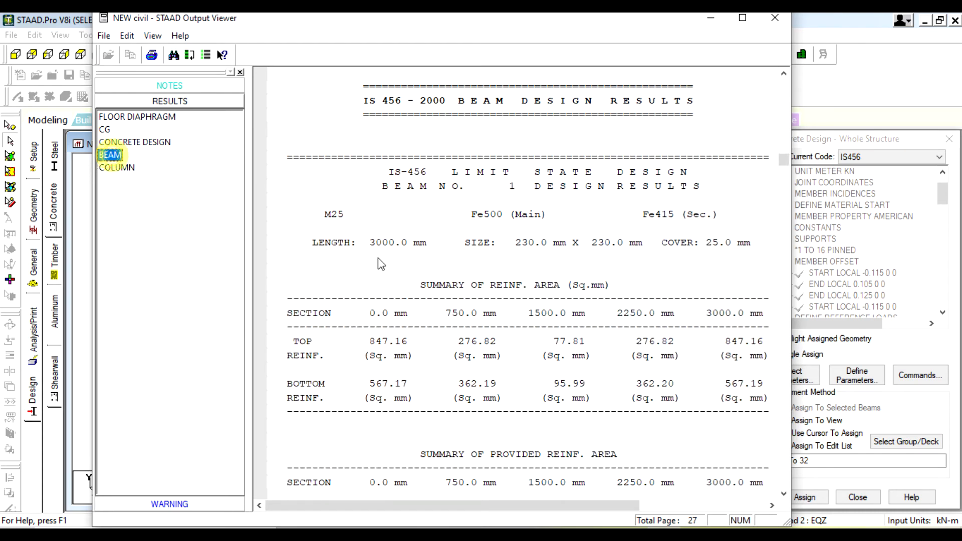
{"action": "scroll", "coordinate": [514, 278], "scroll_direction": "down", "scroll_amount": 10}
{"action": "scroll", "coordinate": [514, 278], "scroll_direction": "up", "scroll_amount": 3}
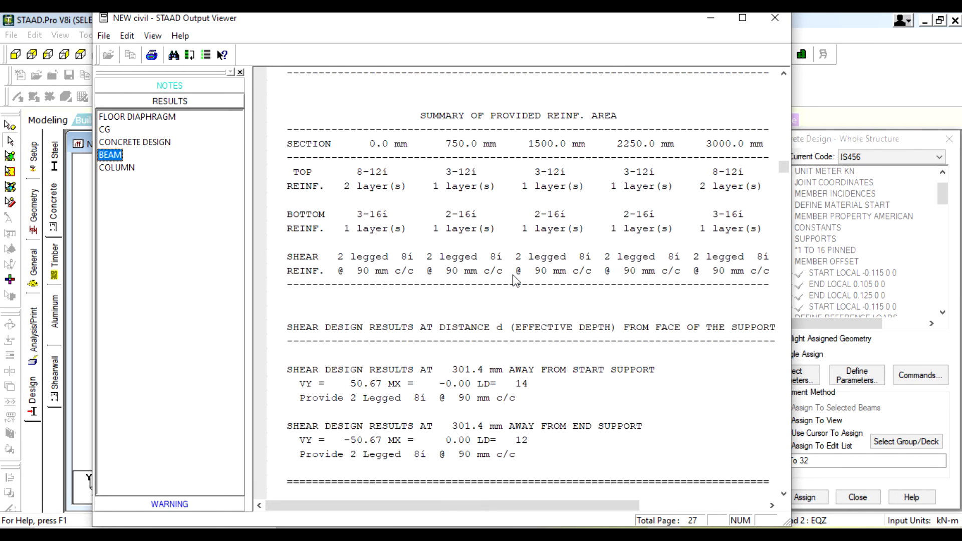
{"action": "scroll", "coordinate": [516, 281], "scroll_direction": "down", "scroll_amount": 2}
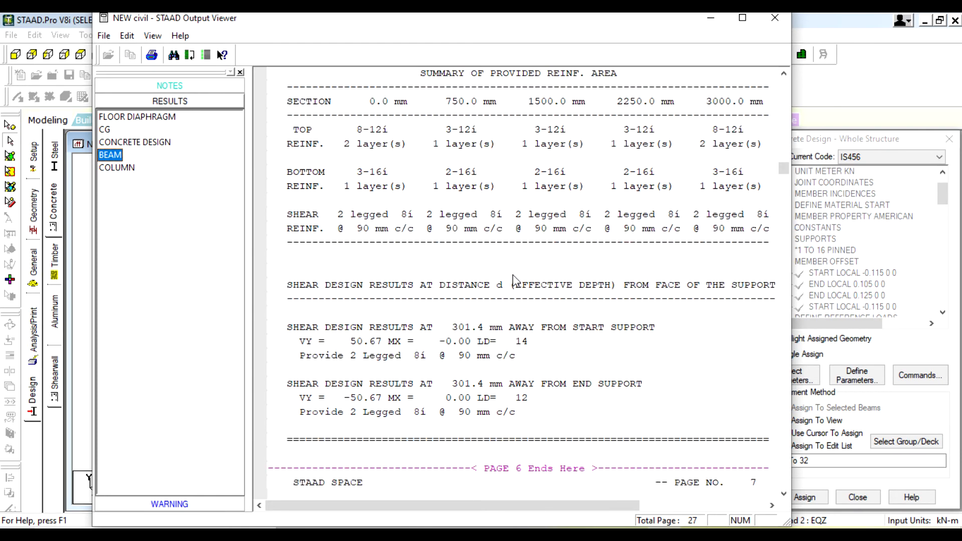
{"action": "scroll", "coordinate": [512, 278], "scroll_direction": "down", "scroll_amount": 10}
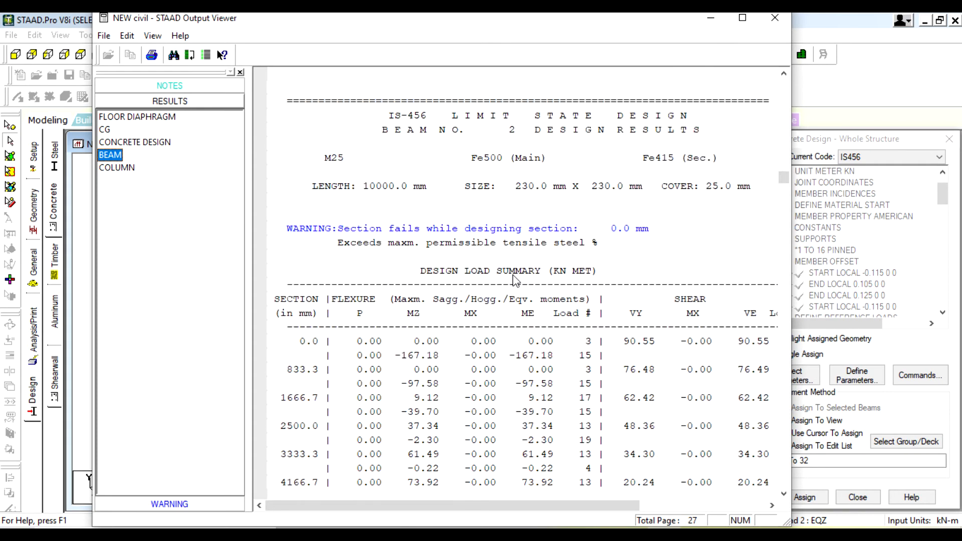
{"action": "scroll", "coordinate": [515, 280], "scroll_direction": "up", "scroll_amount": 1}
{"action": "scroll", "coordinate": [499, 307], "scroll_direction": "down", "scroll_amount": 12}
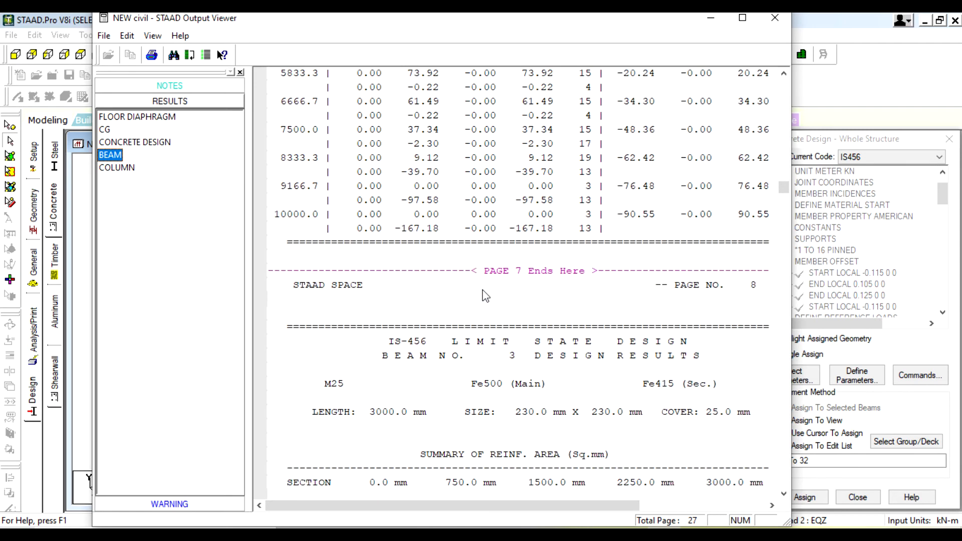
{"action": "scroll", "coordinate": [484, 296], "scroll_direction": "down", "scroll_amount": 7}
Check which beam the first remaining section failure warning refers to, and close the output file
{"action": "left_click", "coordinate": [131, 503]}
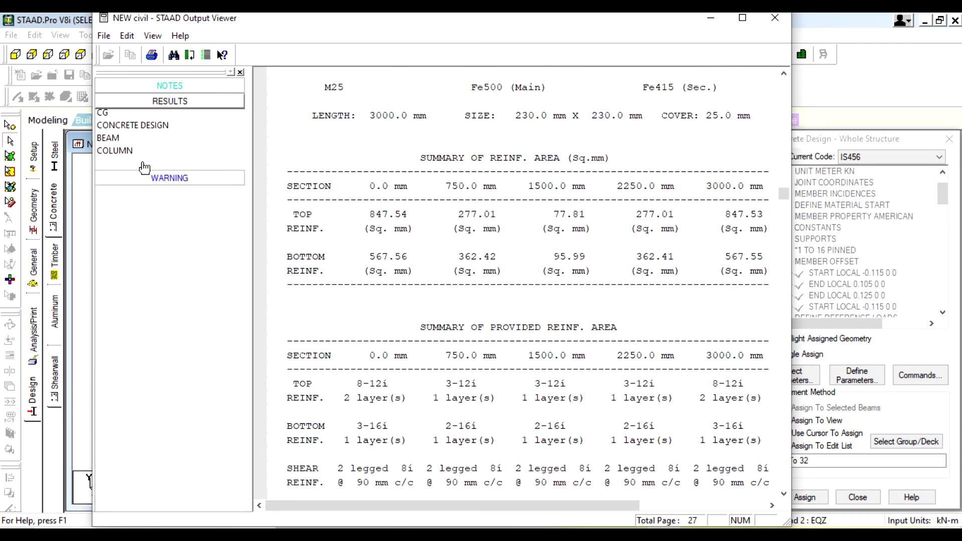
{"action": "left_click", "coordinate": [139, 133]}
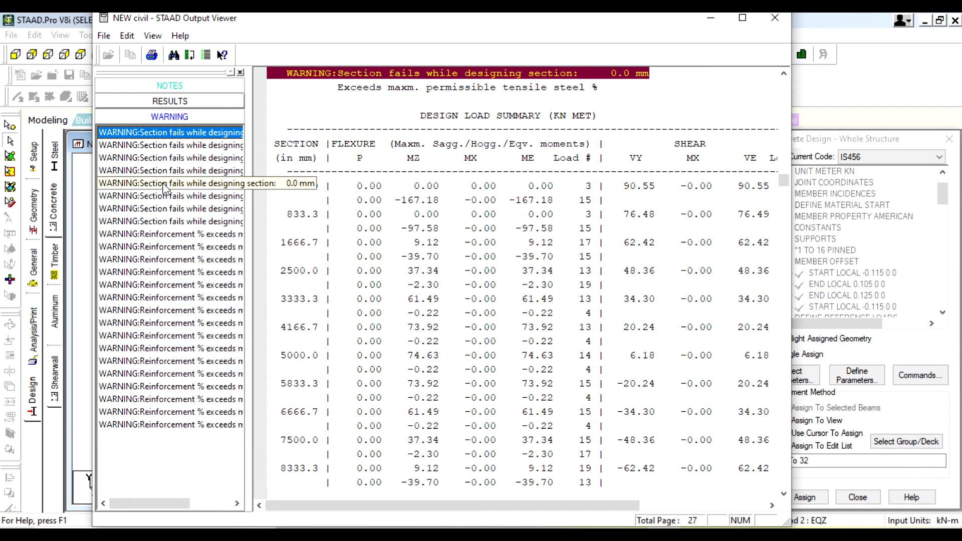
{"action": "scroll", "coordinate": [412, 369], "scroll_direction": "up", "scroll_amount": 2}
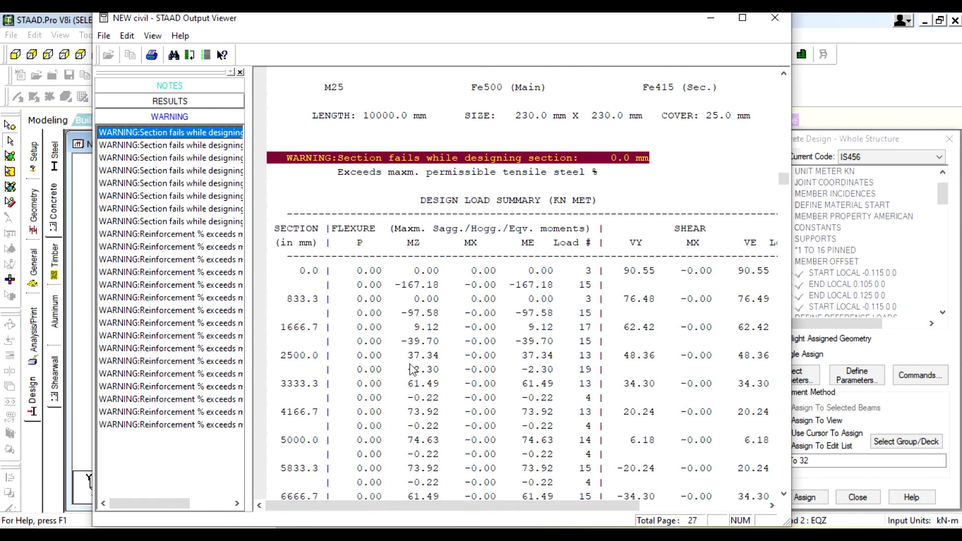
{"action": "left_click", "coordinate": [774, 18]}
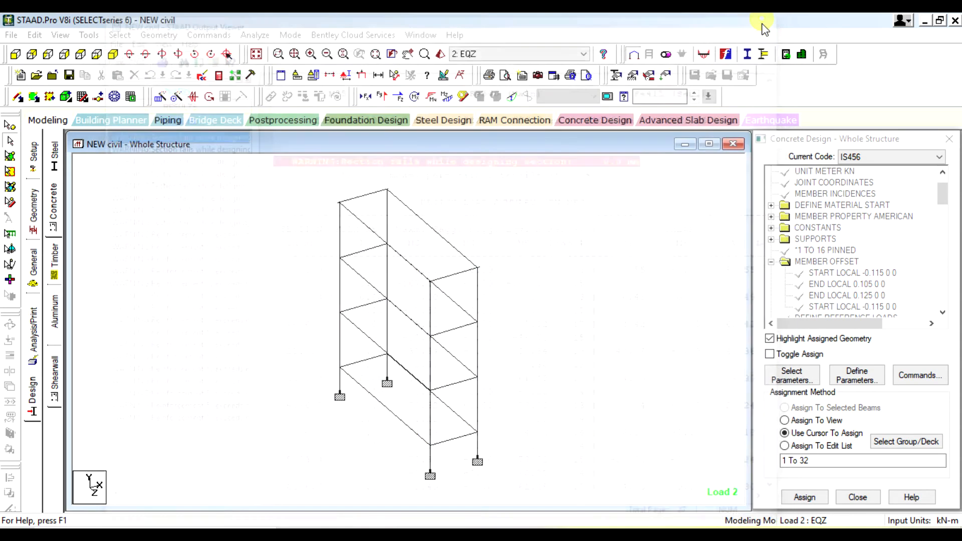
Delete the SPSMAIN 0.018 main bar spacing parameter from the concrete design commands
{"action": "scroll", "coordinate": [877, 210], "scroll_direction": "down", "scroll_amount": 2}
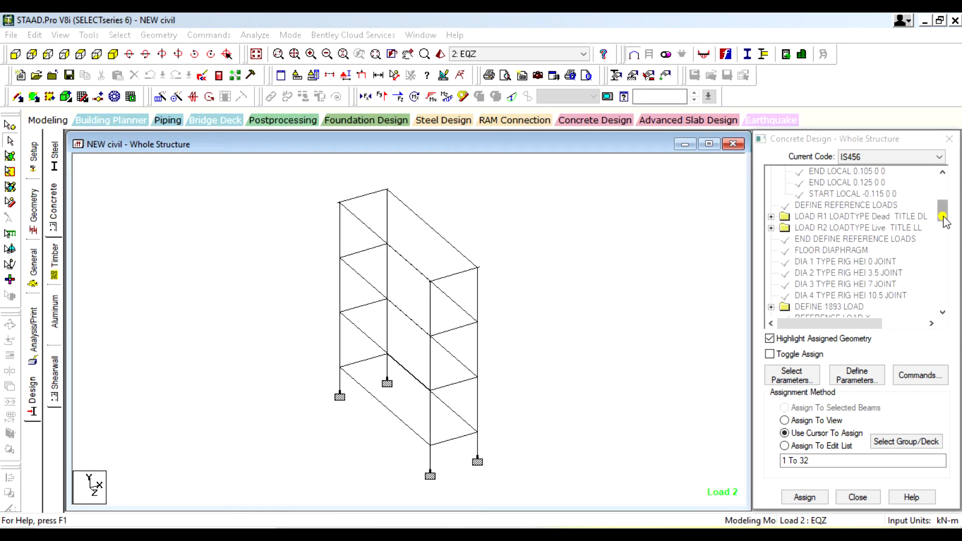
{"action": "left_click_drag", "start_coordinate": [942, 210], "coordinate": [953, 306]}
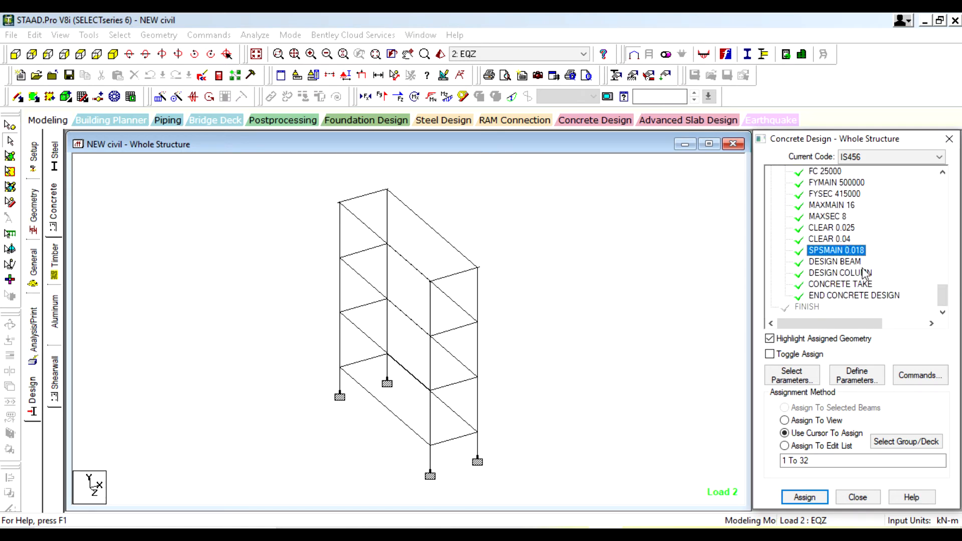
{"action": "left_click", "coordinate": [846, 206]}
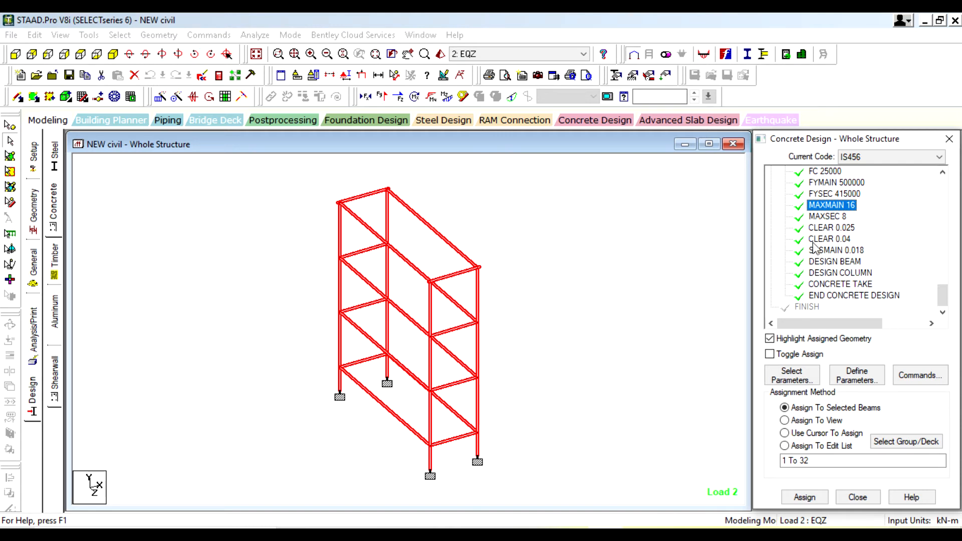
{"action": "left_click", "coordinate": [825, 240]}
{"action": "left_click", "coordinate": [825, 249]}
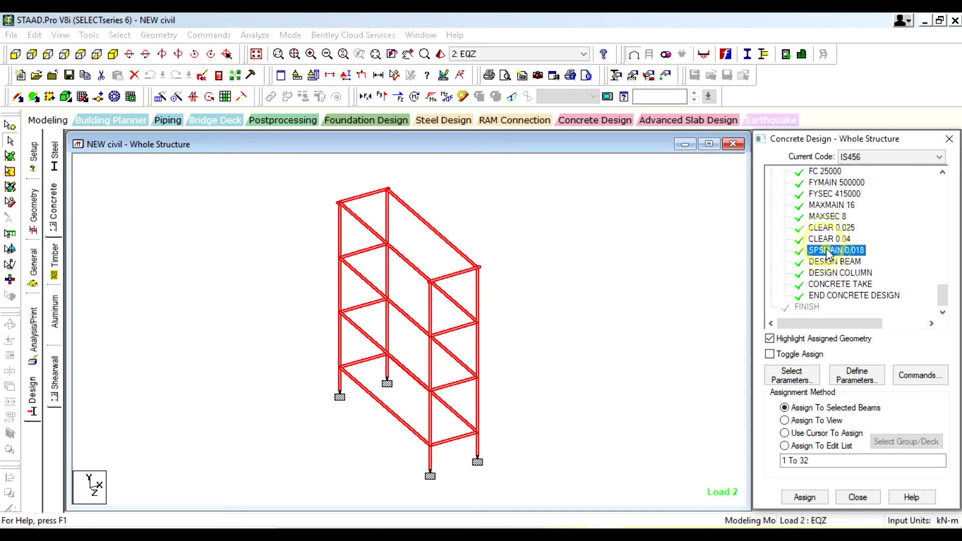
{"action": "key", "text": "Delete"}
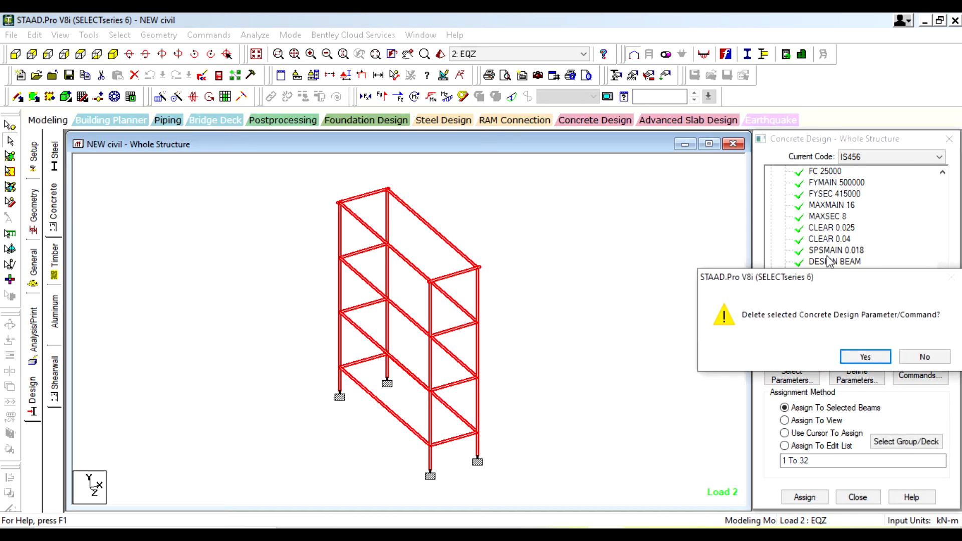
{"action": "key", "text": "Return"}
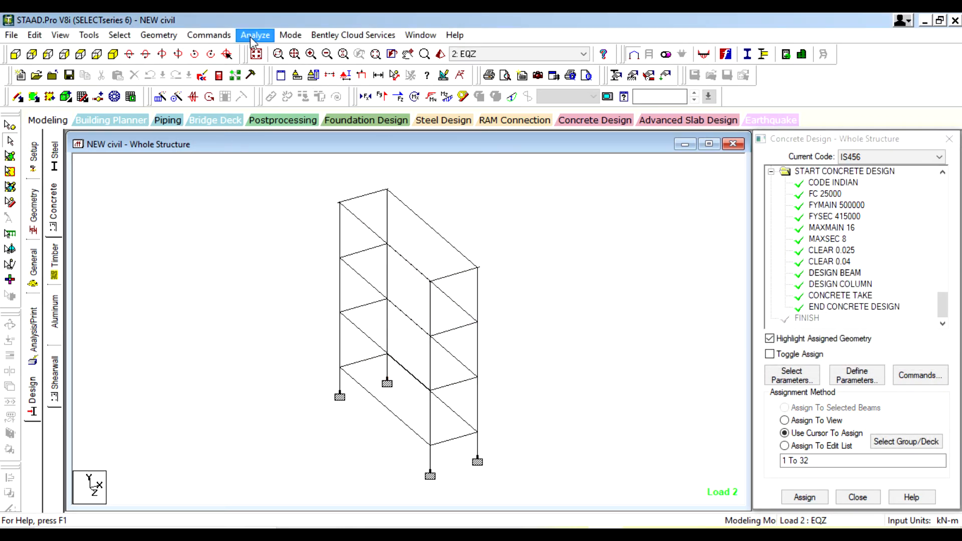
Rerun the analysis and concrete design without the SPSMAIN parameter, and open the output file
{"action": "left_click", "coordinate": [255, 34]}
{"action": "left_click", "coordinate": [263, 48]}
{"action": "left_click", "coordinate": [396, 310]}
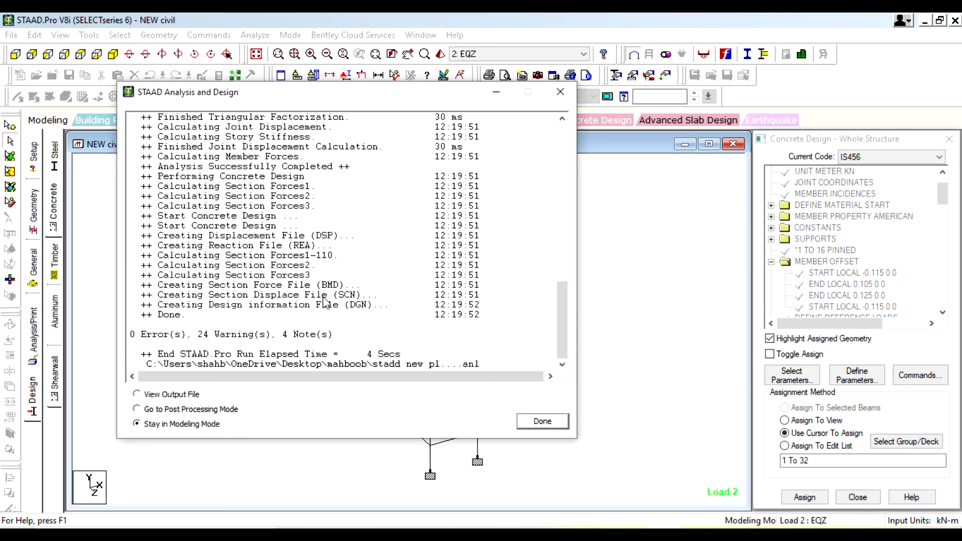
{"action": "left_click", "coordinate": [155, 394]}
{"action": "left_click", "coordinate": [543, 421]}
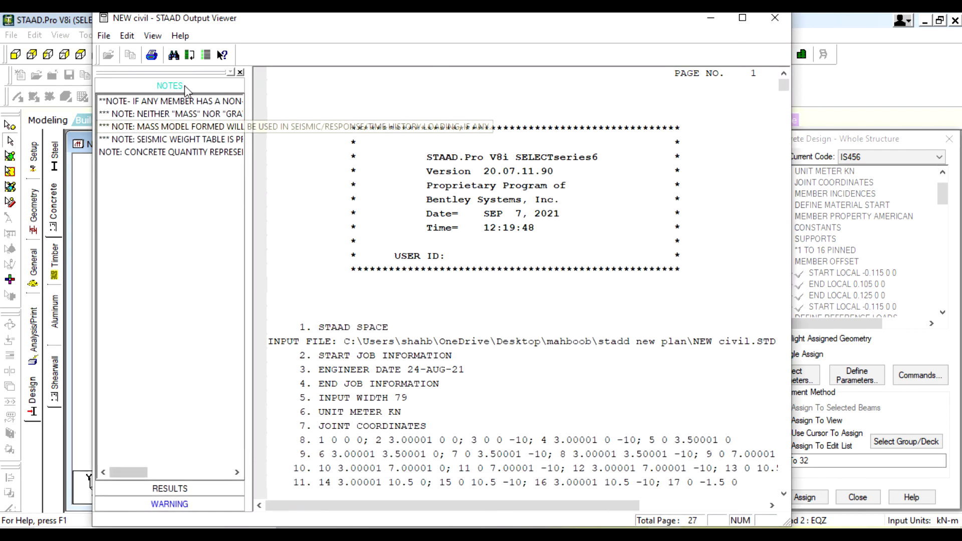
Review the concrete take-off, the beam 1 reinforcement and the first section failure warning in the output, and close the file
{"action": "left_click", "coordinate": [196, 153]}
{"action": "scroll", "coordinate": [560, 303], "scroll_direction": "up", "scroll_amount": 1}
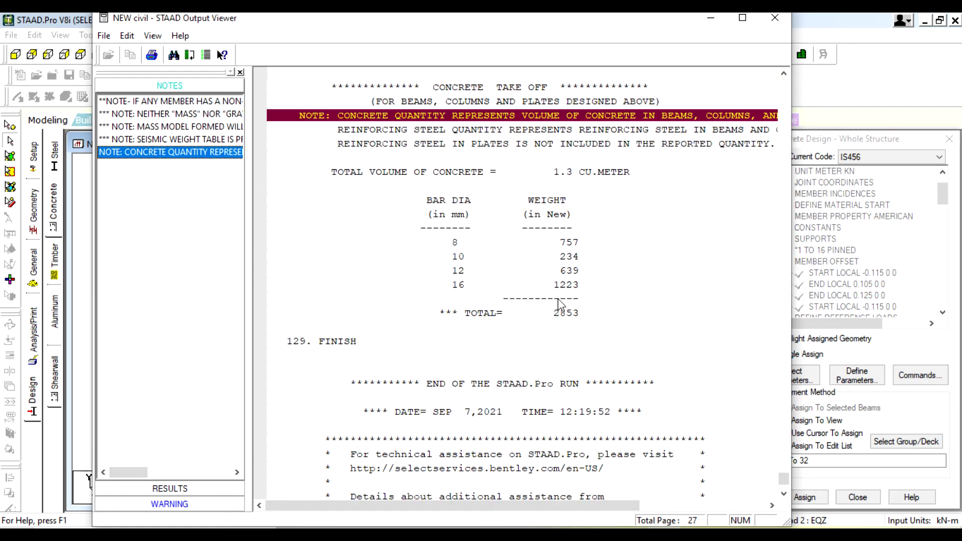
{"action": "left_click", "coordinate": [170, 491]}
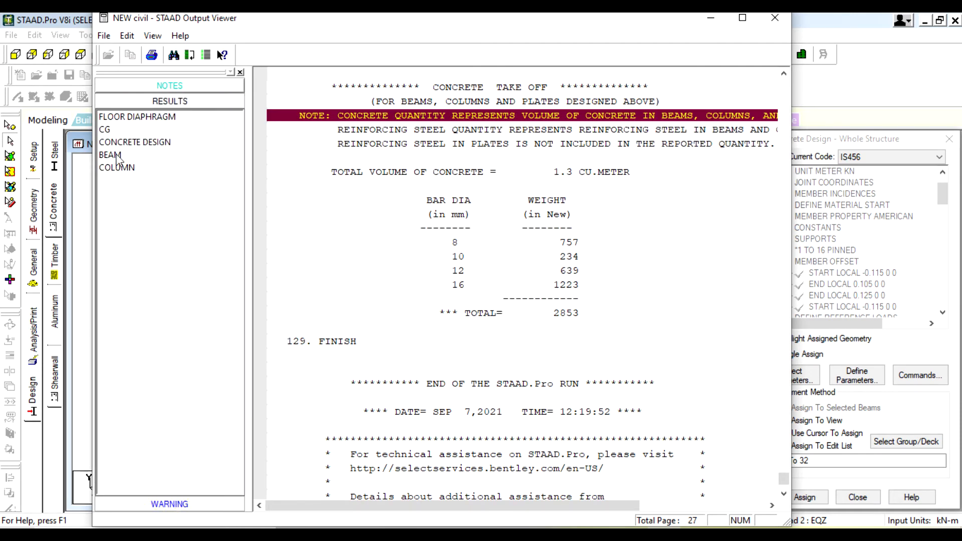
{"action": "left_click", "coordinate": [123, 143]}
{"action": "left_click", "coordinate": [111, 156]}
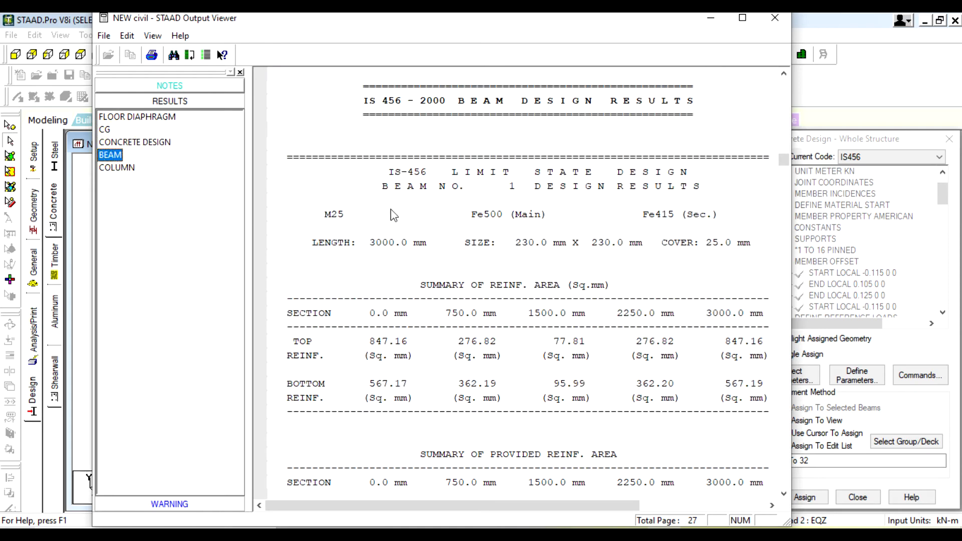
{"action": "scroll", "coordinate": [510, 289], "scroll_direction": "down", "scroll_amount": 8}
{"action": "left_click", "coordinate": [160, 511]}
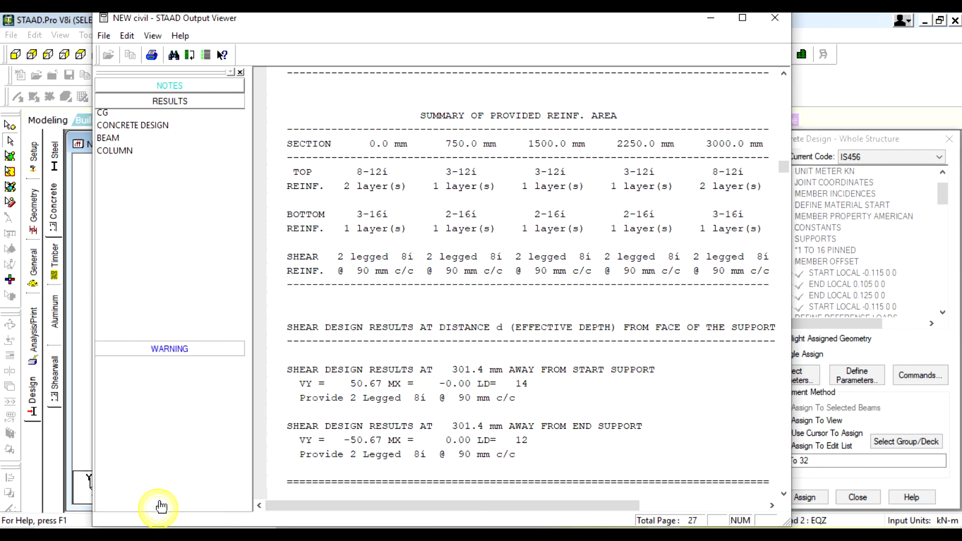
{"action": "left_click", "coordinate": [150, 135]}
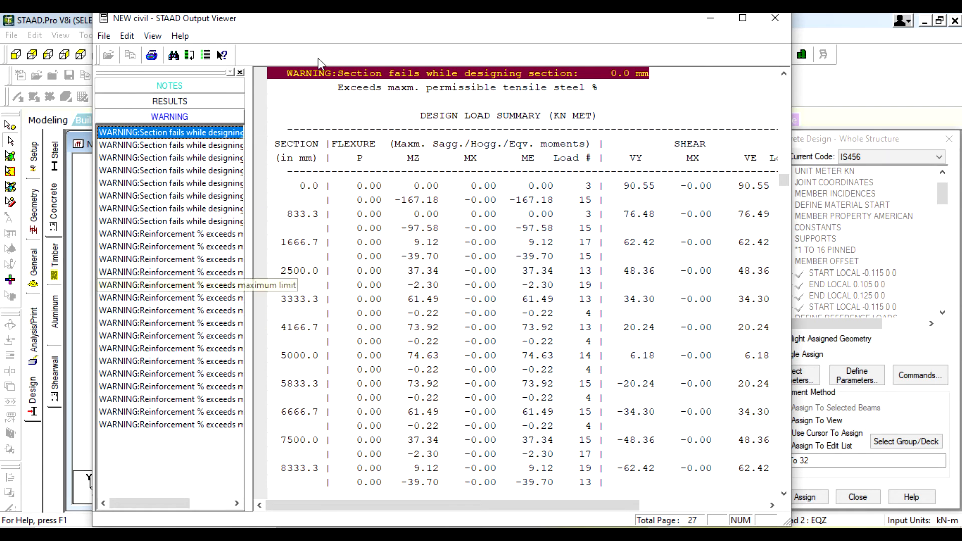
{"action": "left_click", "coordinate": [775, 17]}
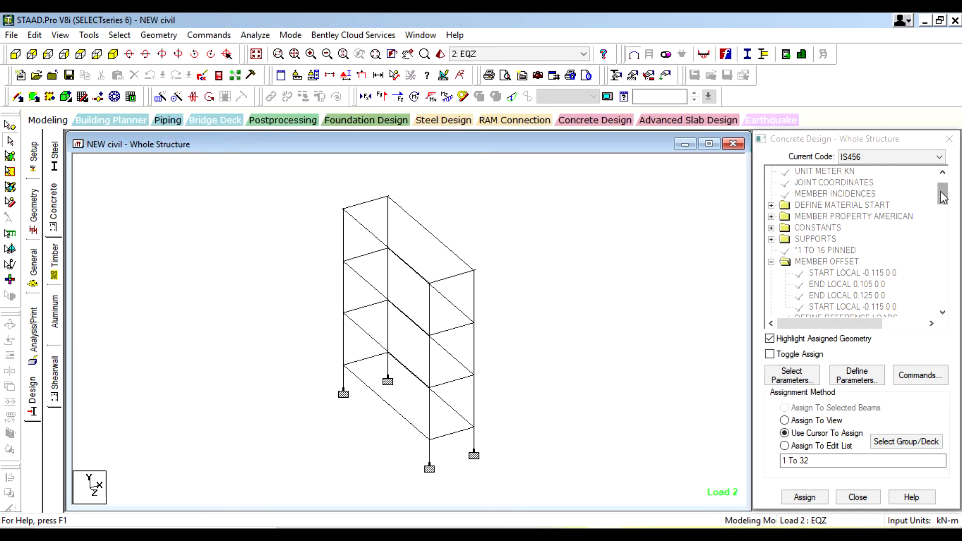
Delete the MAXMAIN 16 and MAXSEC 8 bar size parameters from the concrete design commands
{"action": "left_click_drag", "start_coordinate": [943, 193], "coordinate": [952, 306]}
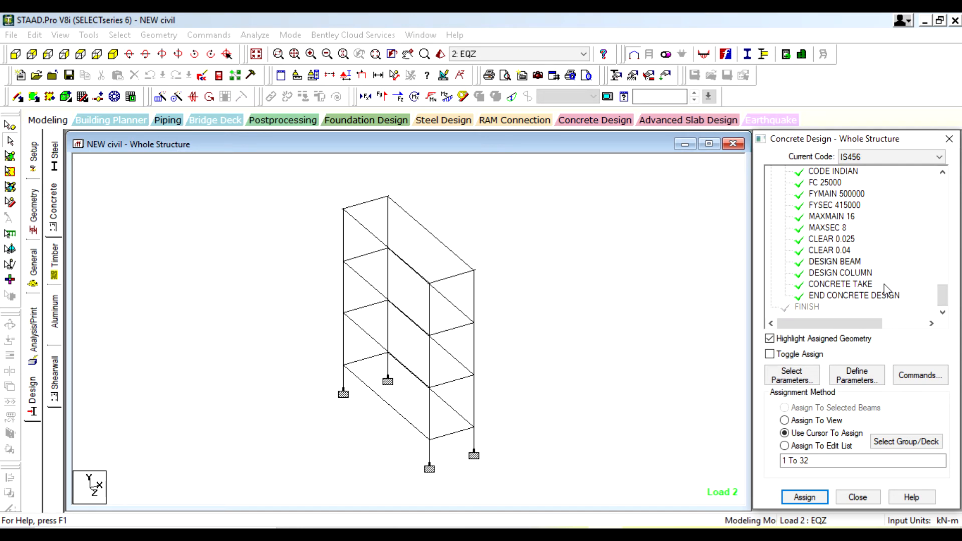
{"action": "left_click", "coordinate": [841, 217]}
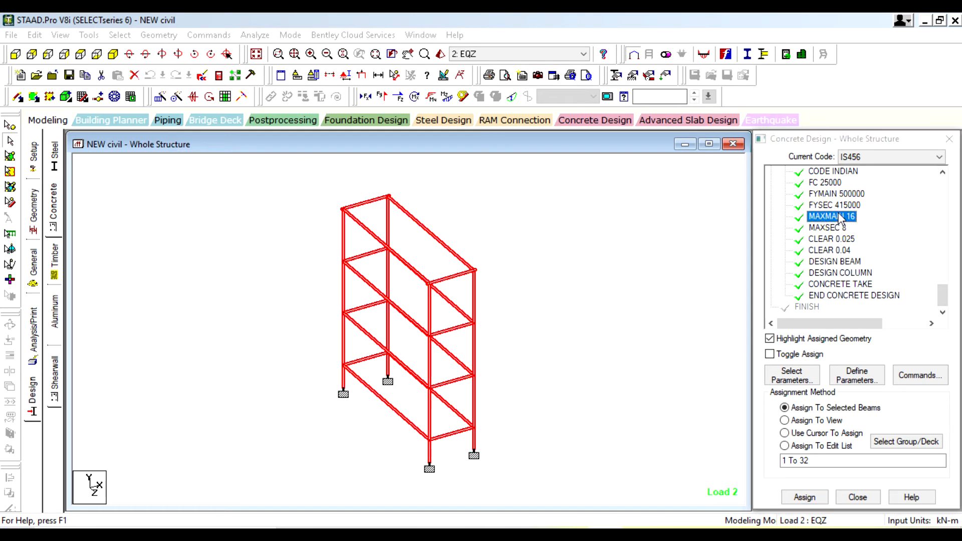
{"action": "key", "text": "Delete"}
{"action": "left_click", "coordinate": [859, 356]}
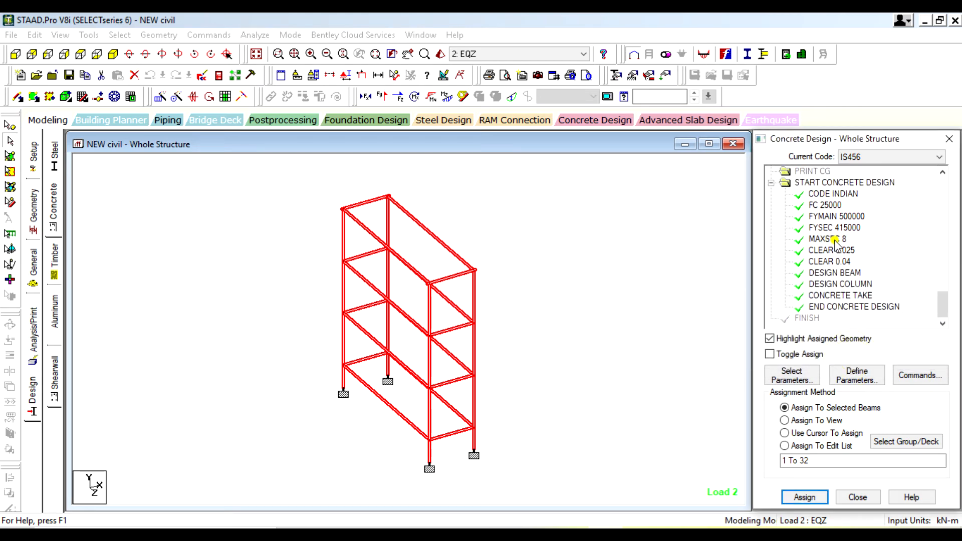
{"action": "left_click", "coordinate": [835, 240]}
{"action": "key", "text": "Delete"}
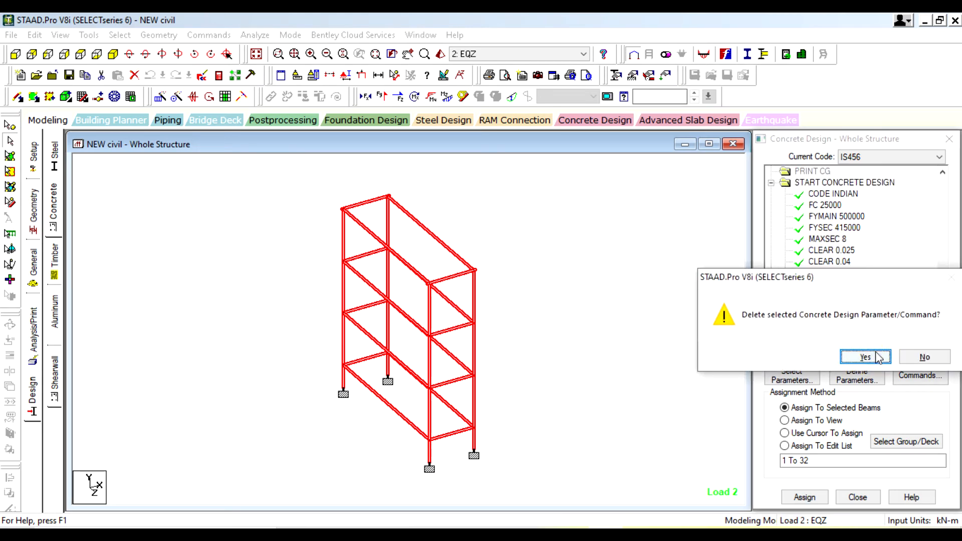
{"action": "left_click", "coordinate": [865, 356]}
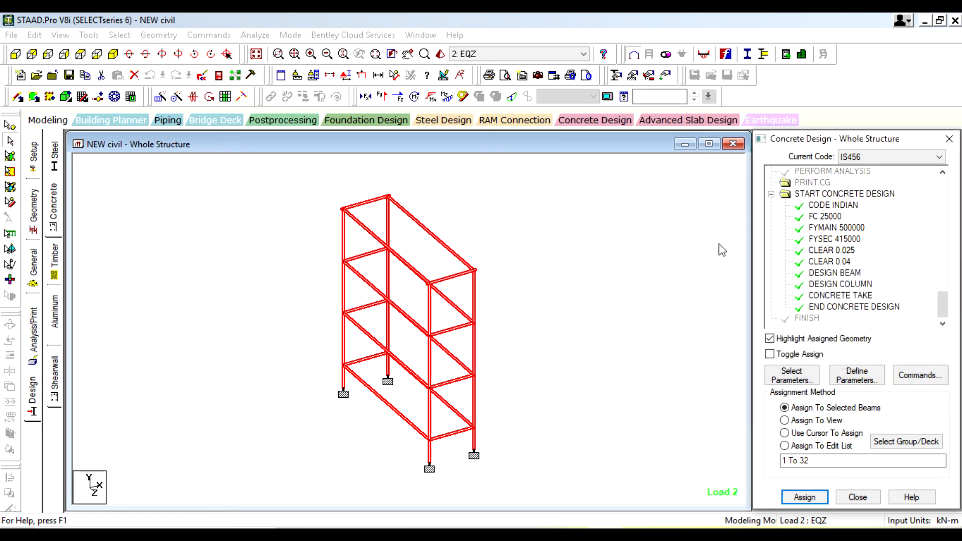
Rerun the analysis and concrete design without the maximum bar size limits, and open the output file
{"action": "left_click", "coordinate": [265, 36]}
{"action": "left_click", "coordinate": [265, 49]}
{"action": "left_click", "coordinate": [401, 310]}
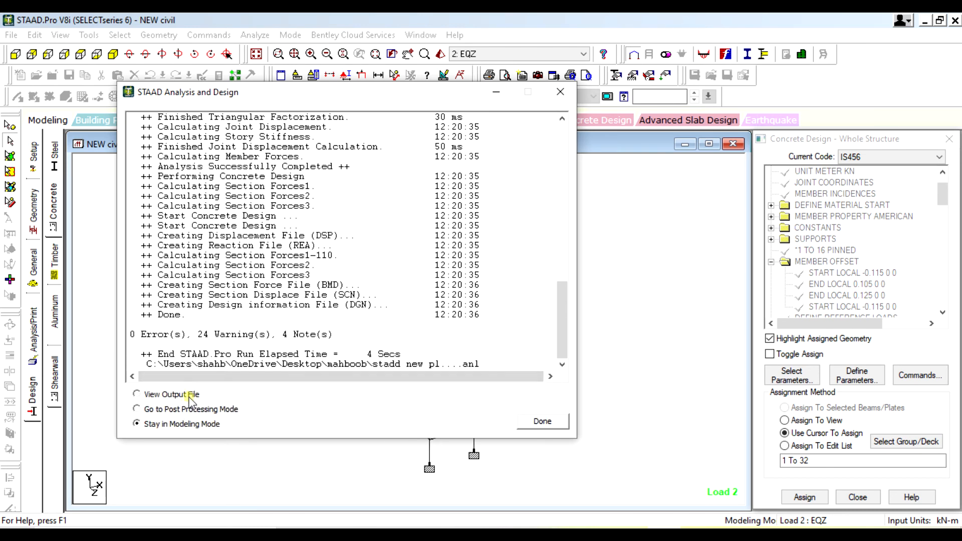
{"action": "left_click", "coordinate": [189, 396]}
{"action": "left_click", "coordinate": [543, 422]}
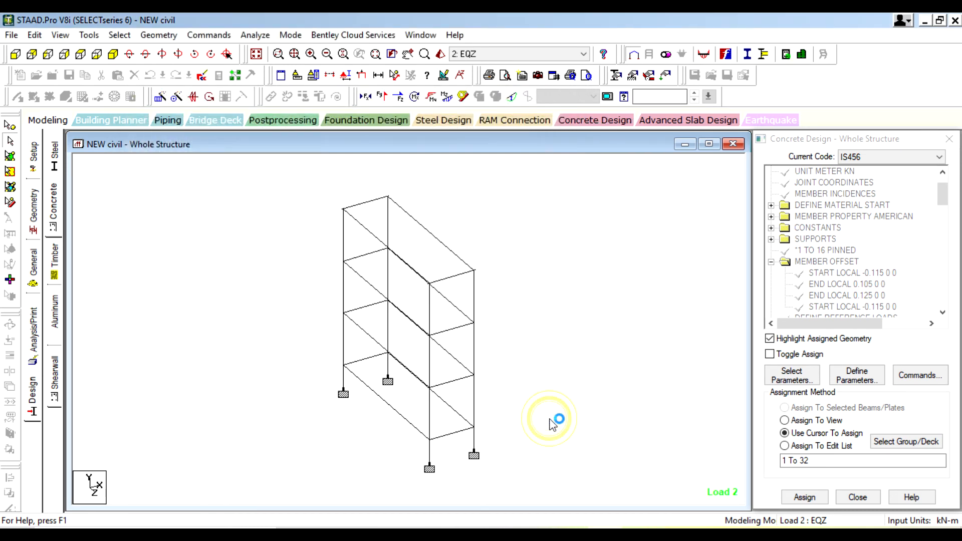
Check which beam the first section failure warning refers to, and view the second section failure warning
{"action": "left_click", "coordinate": [210, 505]}
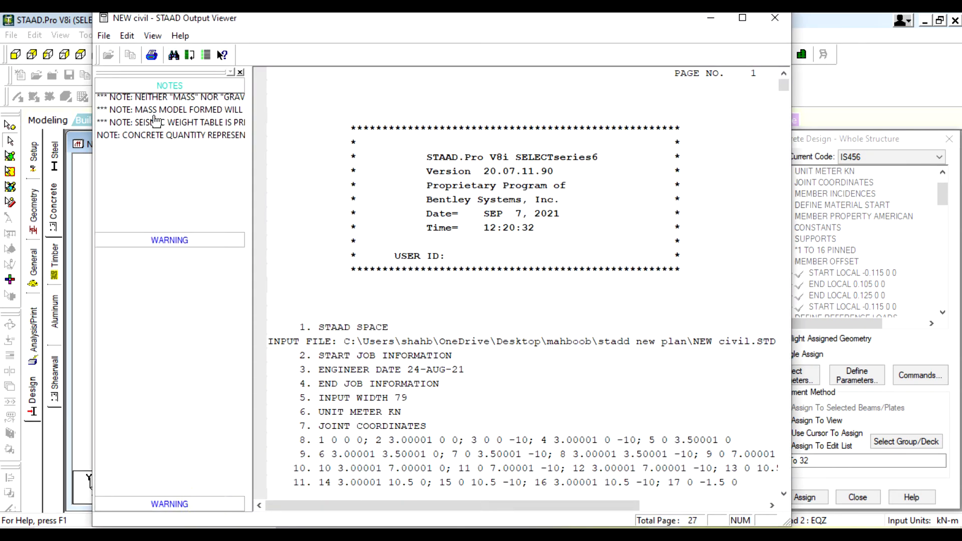
{"action": "left_click", "coordinate": [173, 133]}
{"action": "scroll", "coordinate": [403, 309], "scroll_direction": "up", "scroll_amount": 3}
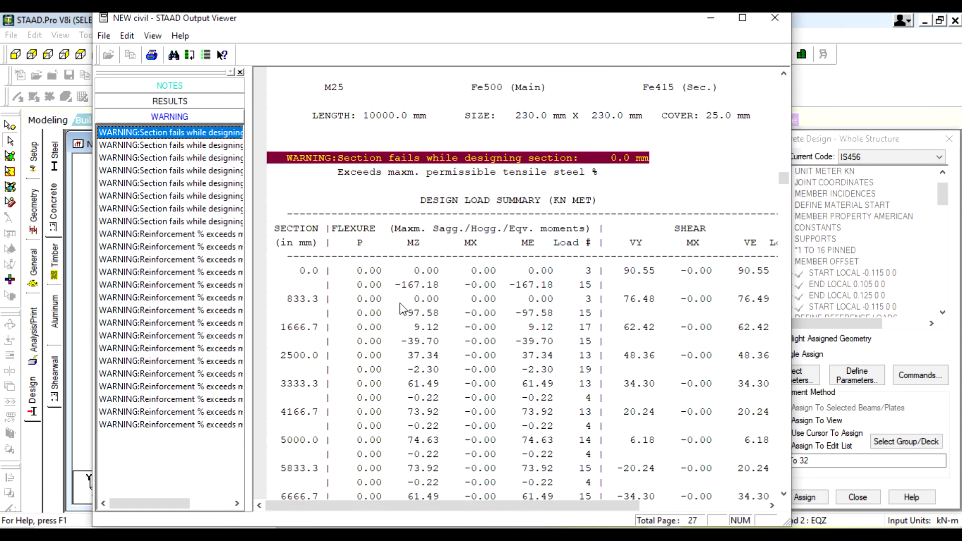
{"action": "scroll", "coordinate": [403, 309], "scroll_direction": "up", "scroll_amount": 1}
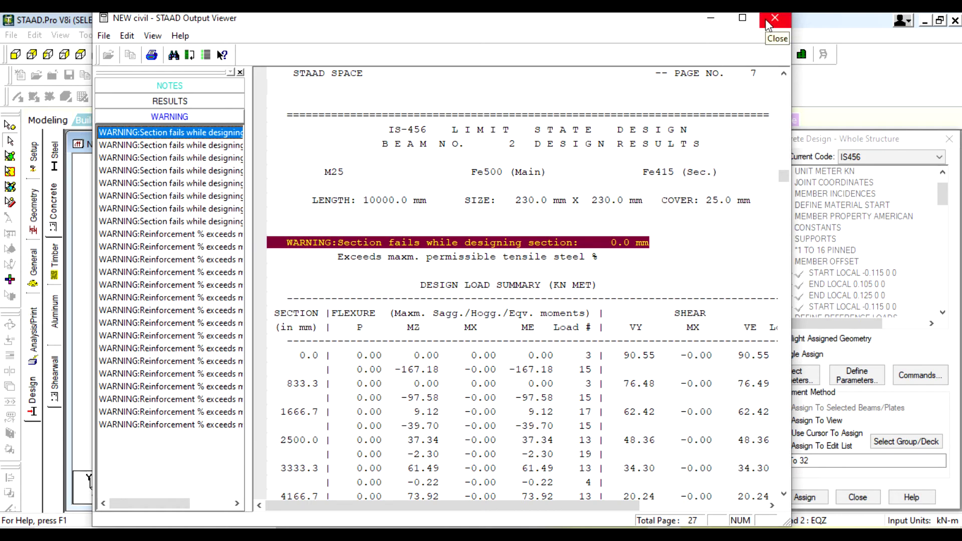
{"action": "left_click", "coordinate": [190, 145]}
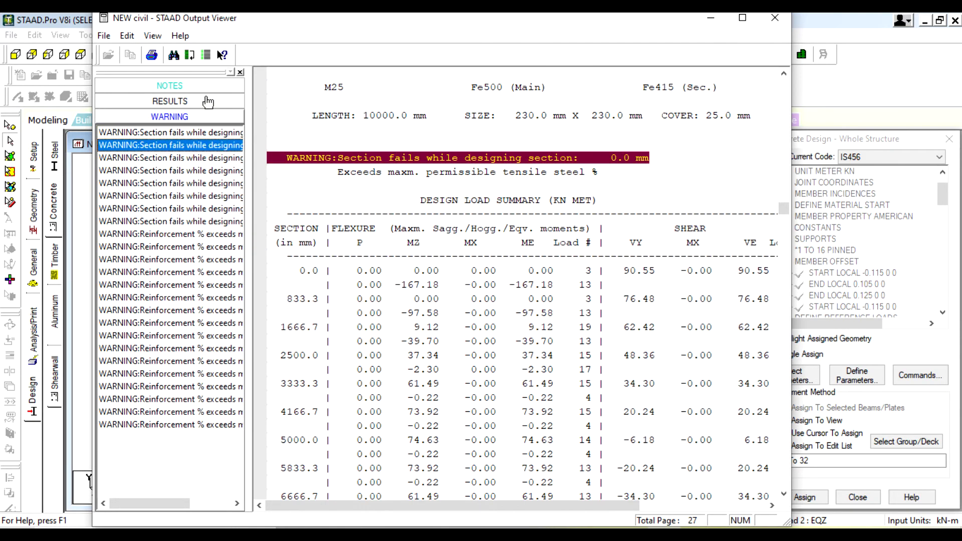
Examine the design results of beams 1 and 2 in the output, and close the output file
{"action": "left_click", "coordinate": [208, 101]}
{"action": "left_click", "coordinate": [120, 156]}
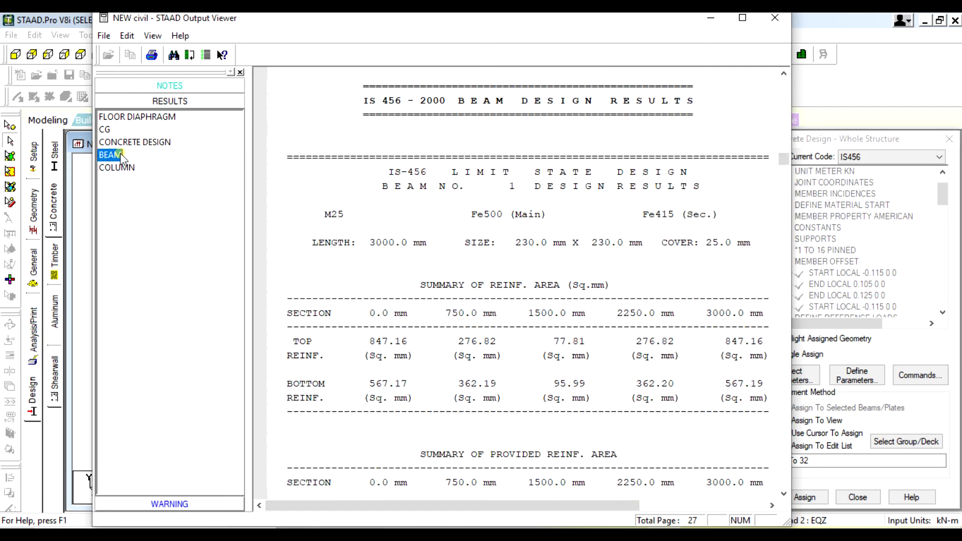
{"action": "scroll", "coordinate": [456, 310], "scroll_direction": "down", "scroll_amount": 15}
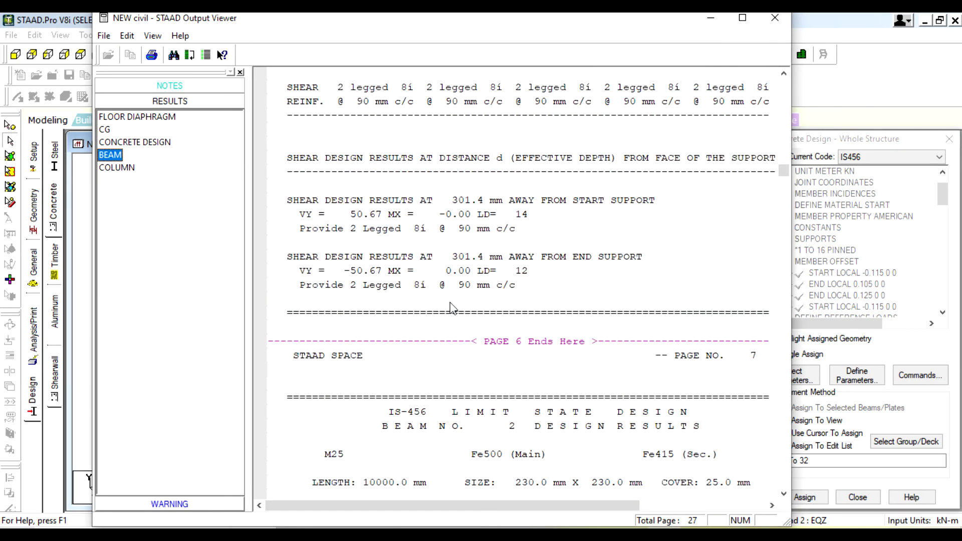
{"action": "scroll", "coordinate": [426, 281], "scroll_direction": "up", "scroll_amount": 15}
{"action": "scroll", "coordinate": [425, 280], "scroll_direction": "down", "scroll_amount": 20}
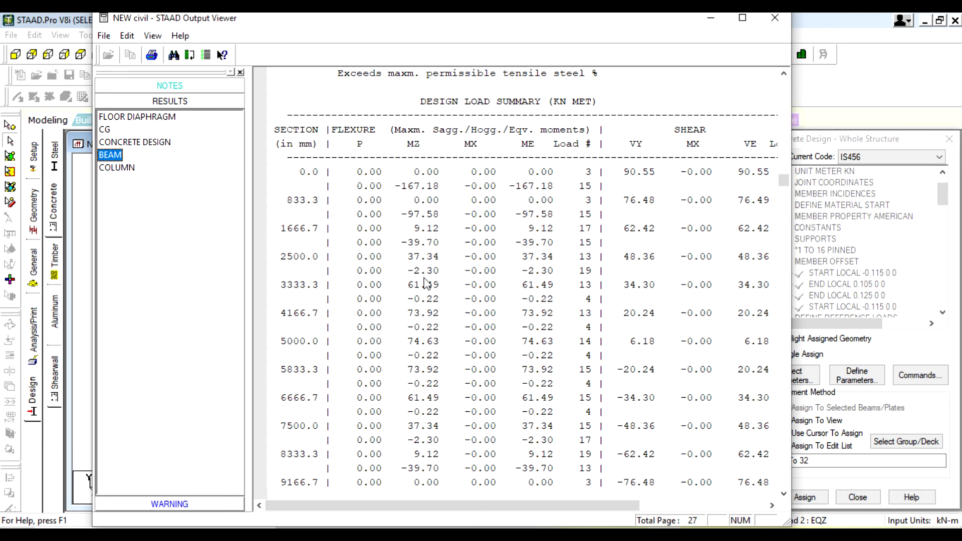
{"action": "scroll", "coordinate": [425, 283], "scroll_direction": "up", "scroll_amount": 4}
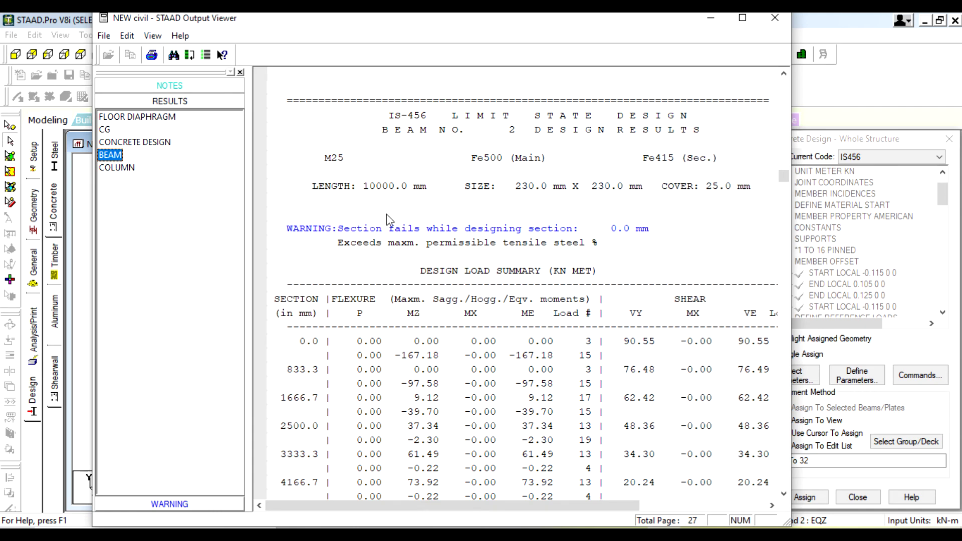
{"action": "left_click", "coordinate": [775, 18]}
Highlight the two long roof beams one after the other, clear the selection, and review the remaining concrete design parameters
{"action": "left_click", "coordinate": [452, 254]}
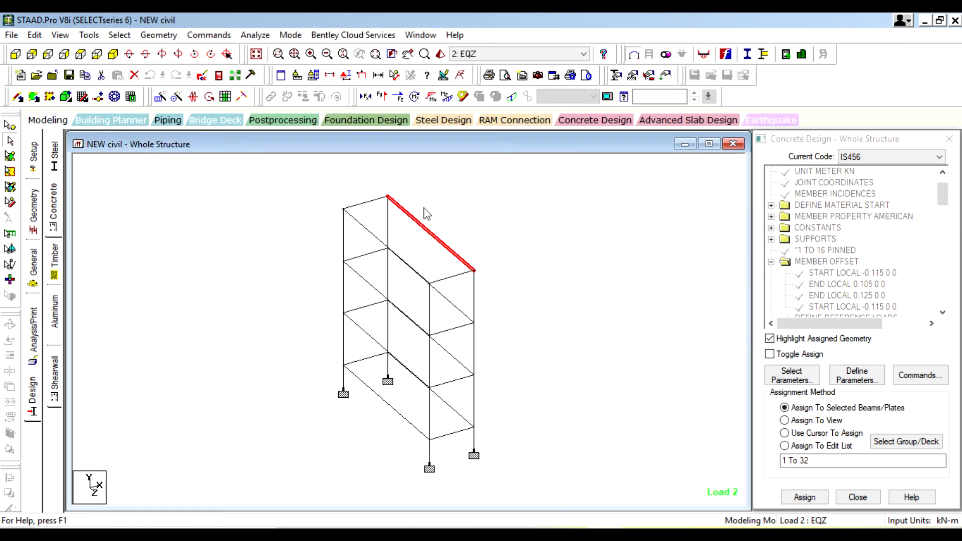
{"action": "left_click", "coordinate": [359, 225]}
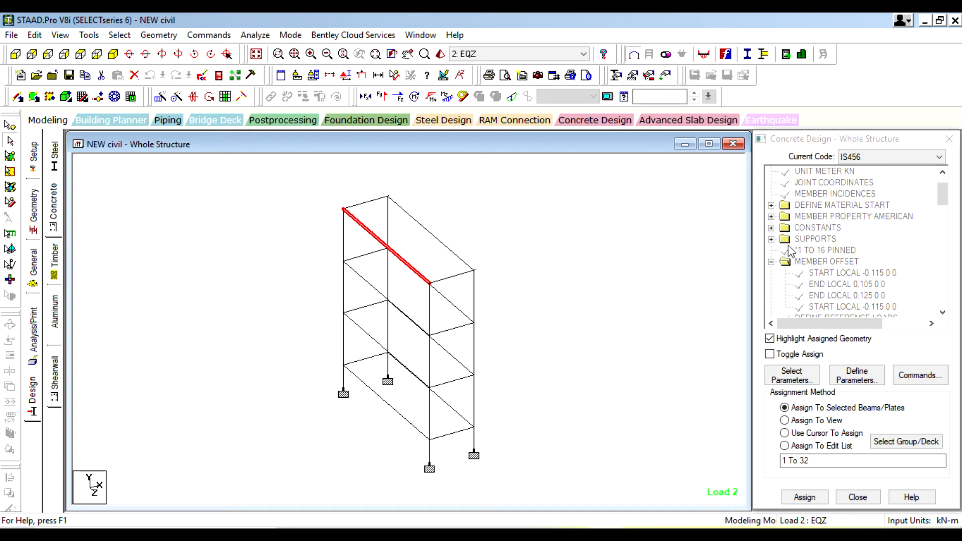
{"action": "left_click", "coordinate": [532, 212]}
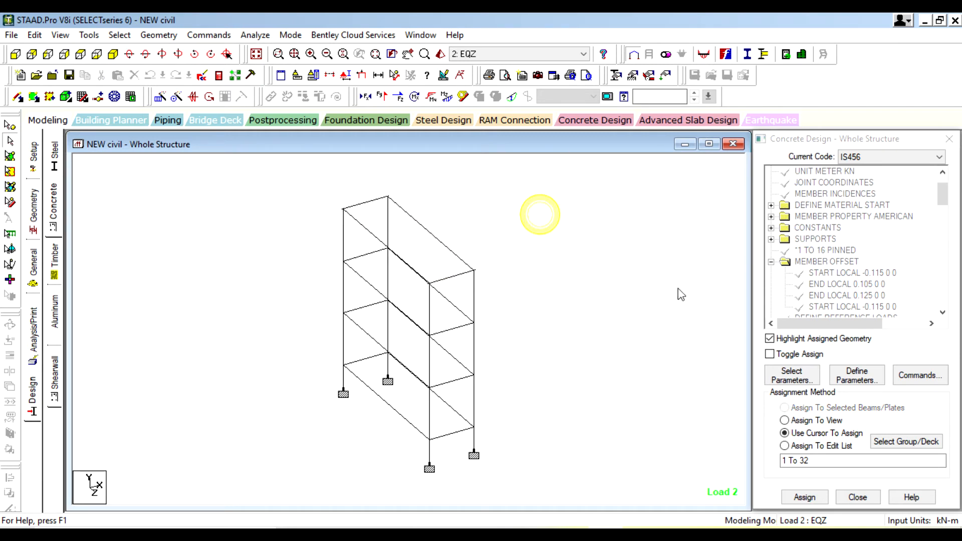
{"action": "scroll", "coordinate": [854, 253], "scroll_direction": "down", "scroll_amount": 4}
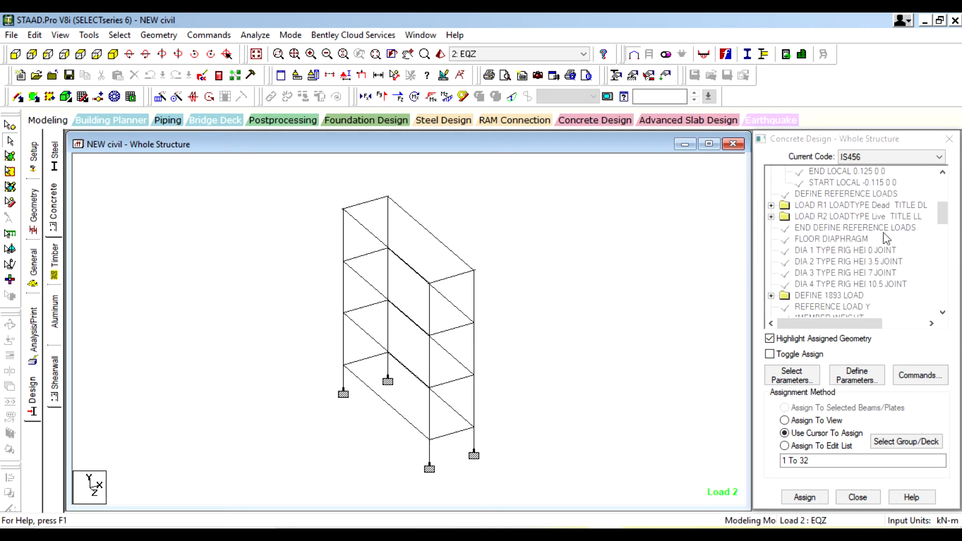
{"action": "left_click", "coordinate": [943, 216]}
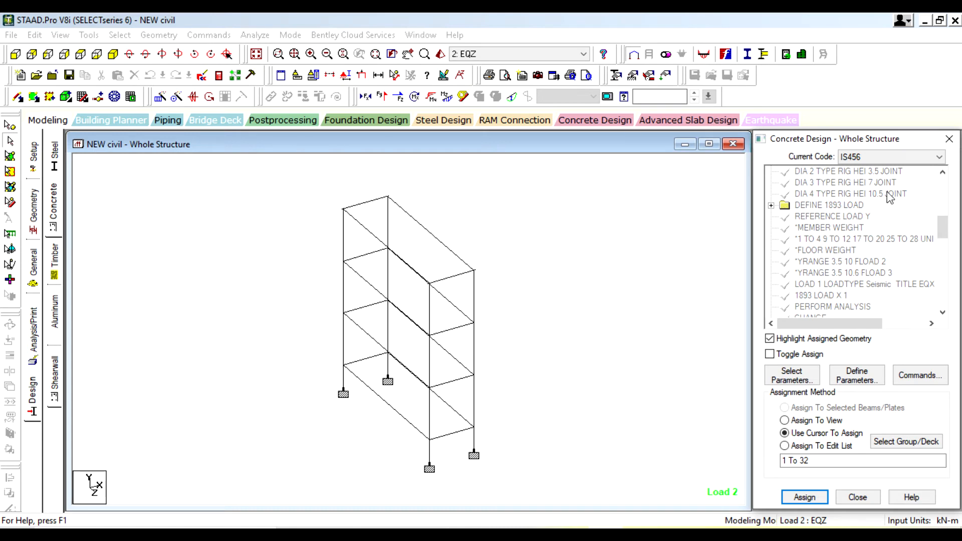
{"action": "scroll", "coordinate": [796, 240], "scroll_direction": "down", "scroll_amount": 10}
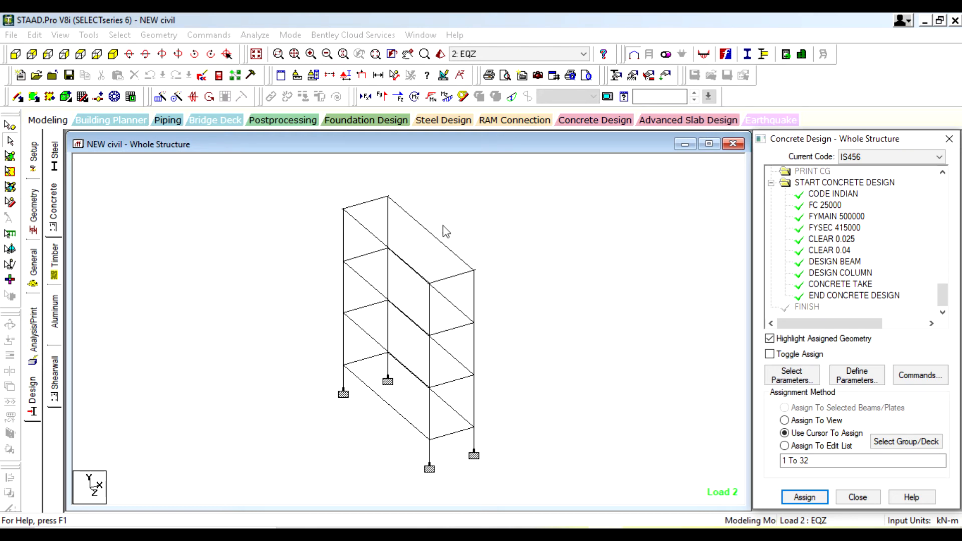
Inspect the shear and bending diagram, loading, and section property of the unsupported long roof beam 26
{"action": "double_click", "coordinate": [444, 248]}
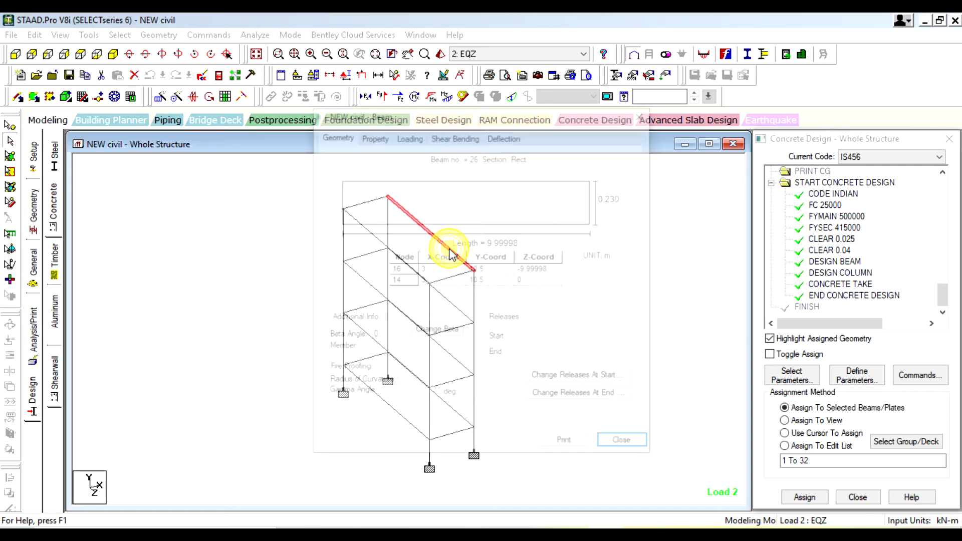
{"action": "left_click", "coordinate": [506, 135]}
{"action": "left_click", "coordinate": [466, 135]}
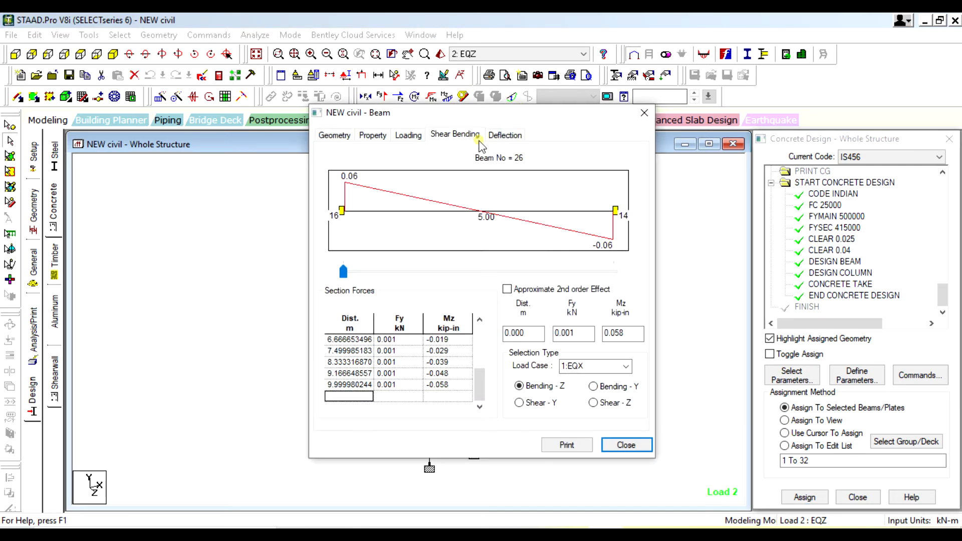
{"action": "left_click", "coordinate": [408, 135]}
{"action": "left_click", "coordinate": [376, 137]}
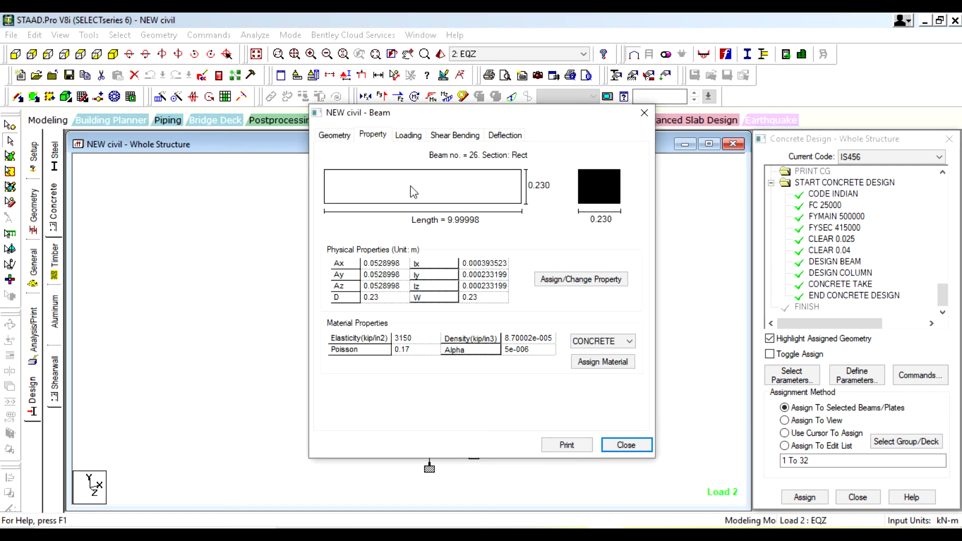
{"action": "left_click", "coordinate": [644, 113]}
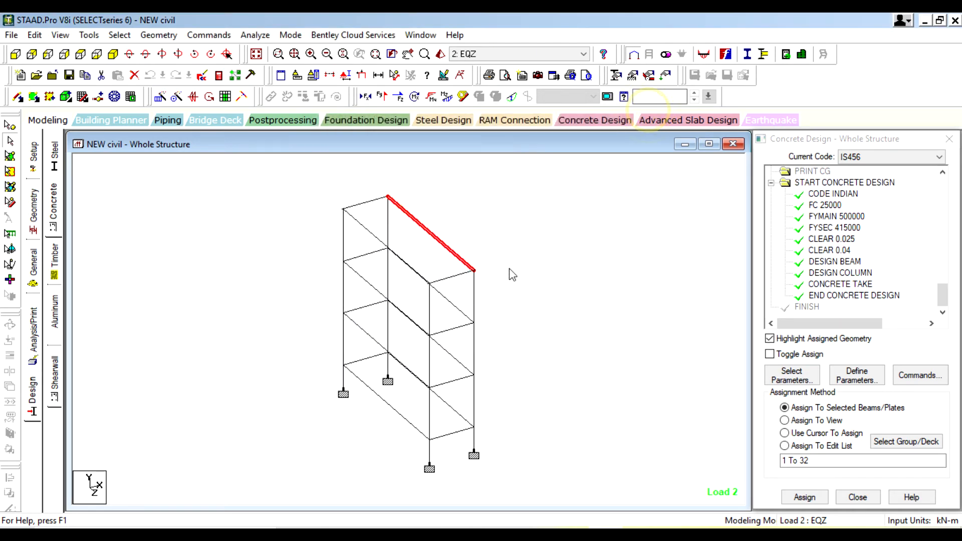
Review the concrete design, deflection, and shear bending results of the adjacent short roof beam 27
{"action": "left_click", "coordinate": [458, 277]}
{"action": "double_click", "coordinate": [458, 278]}
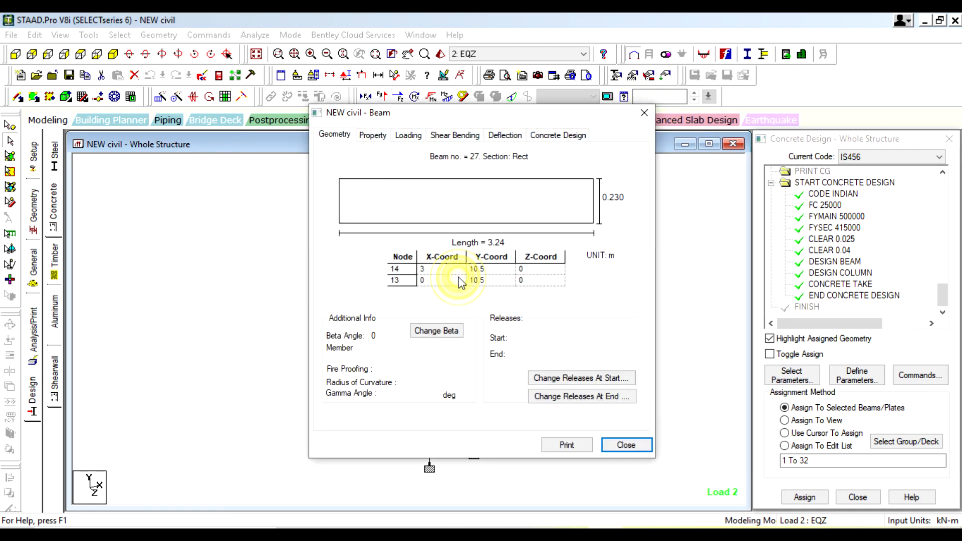
{"action": "left_click", "coordinate": [558, 136]}
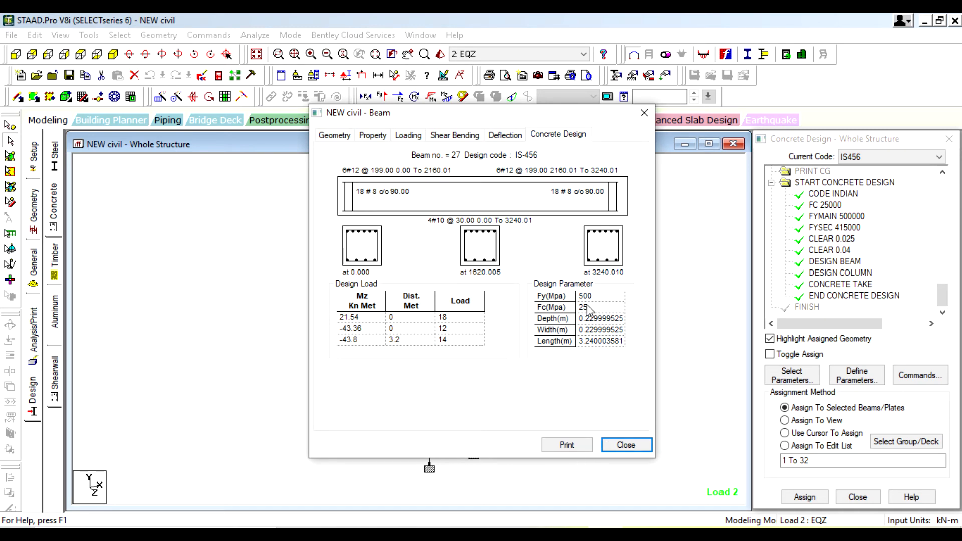
{"action": "left_click", "coordinate": [514, 139]}
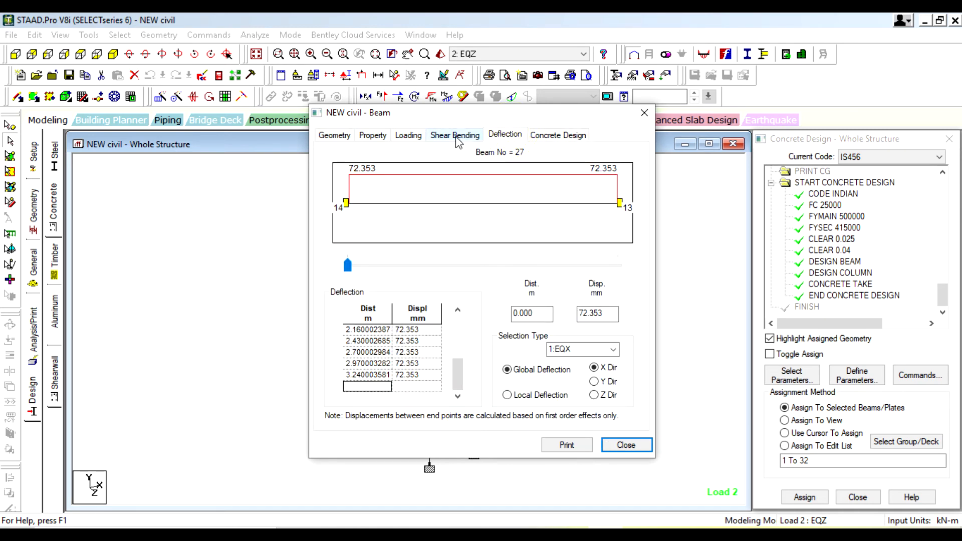
{"action": "left_click", "coordinate": [455, 141]}
Check beam 27's loading under the LL and DL load cases, and clear the beam selection
{"action": "left_click", "coordinate": [402, 144]}
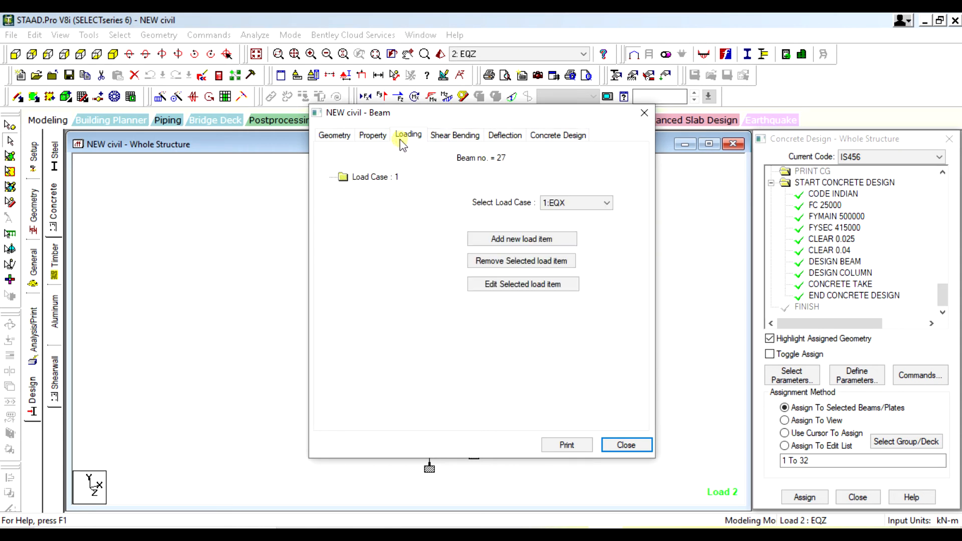
{"action": "left_click", "coordinate": [576, 203]}
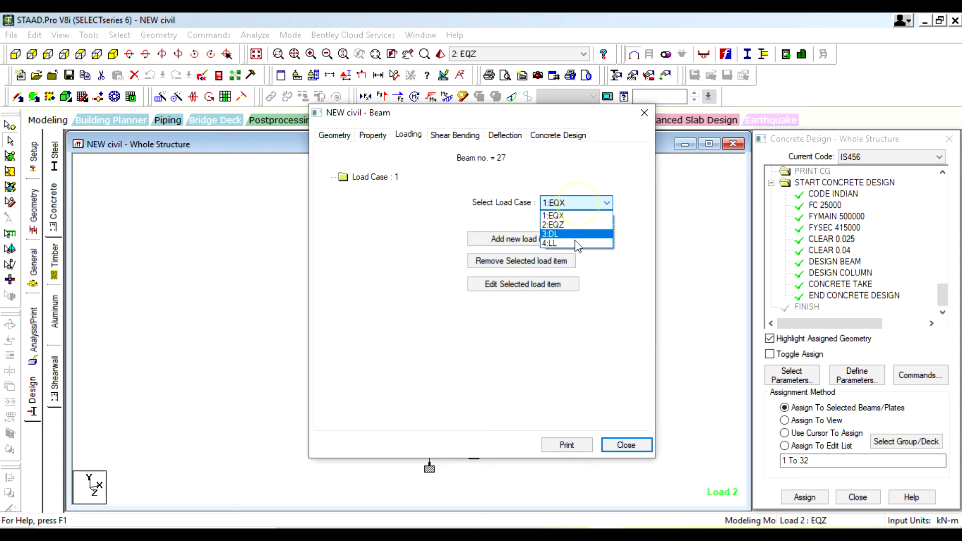
{"action": "left_click", "coordinate": [572, 244]}
{"action": "left_click", "coordinate": [575, 205]}
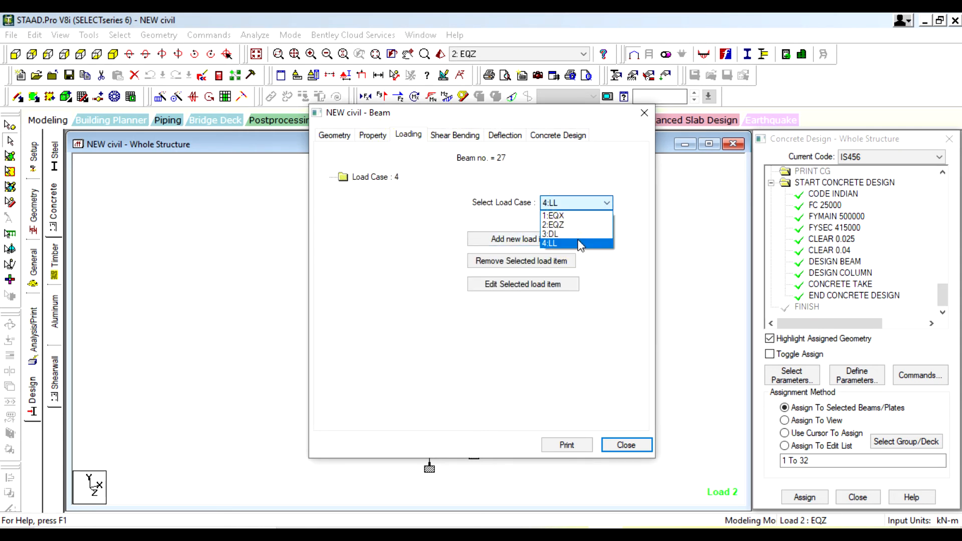
{"action": "left_click", "coordinate": [577, 234]}
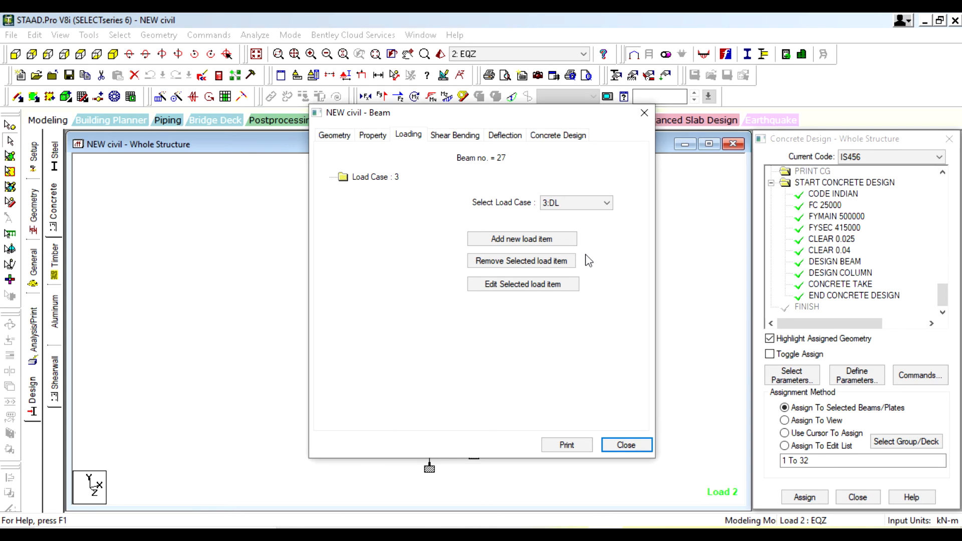
{"action": "left_click", "coordinate": [643, 113]}
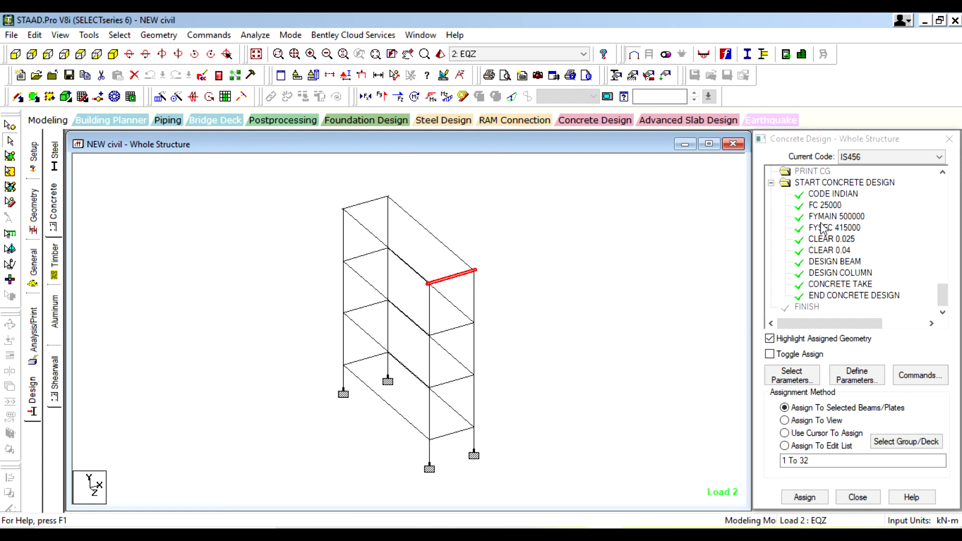
{"action": "left_click", "coordinate": [504, 262]}
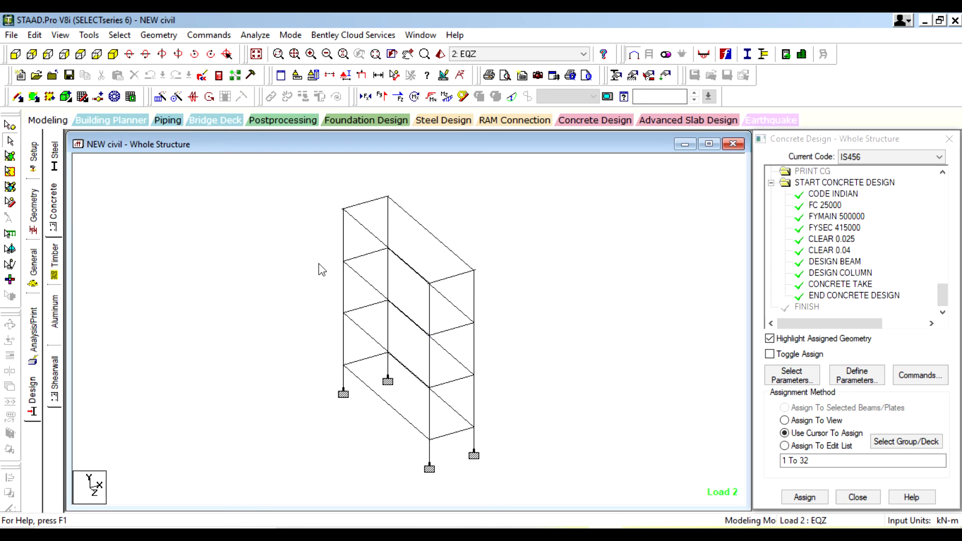
View the concrete design of beam 17, and check whether beam 26 has concrete design results
{"action": "double_click", "coordinate": [359, 256]}
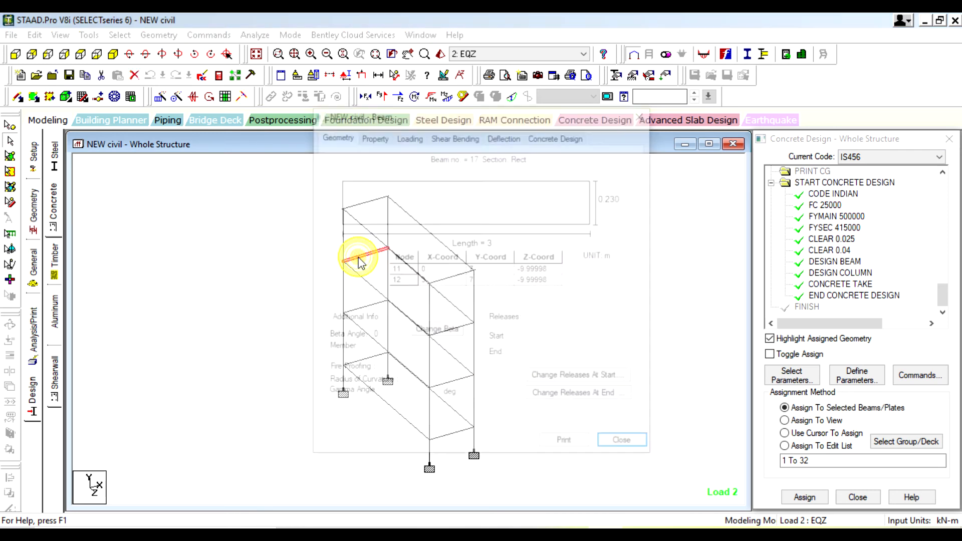
{"action": "left_click", "coordinate": [576, 135]}
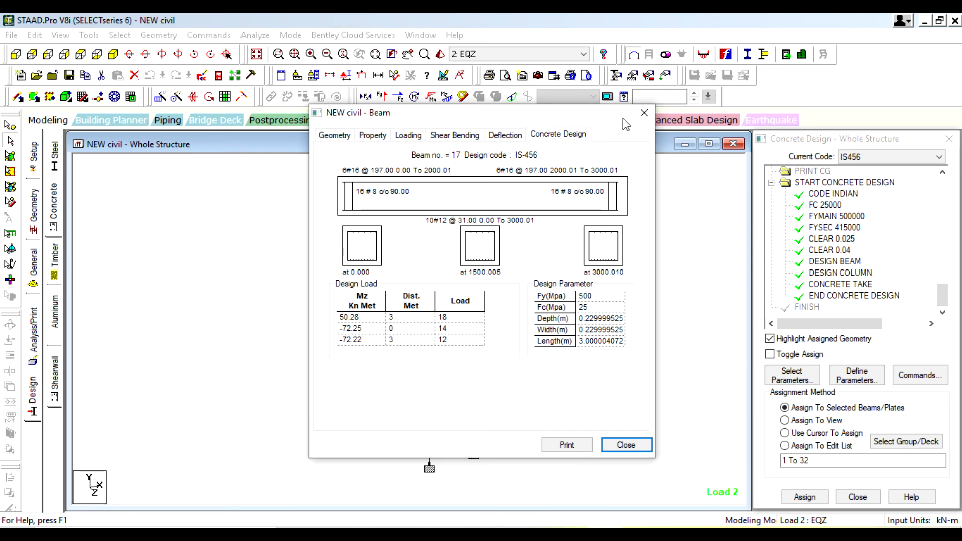
{"action": "left_click", "coordinate": [644, 113]}
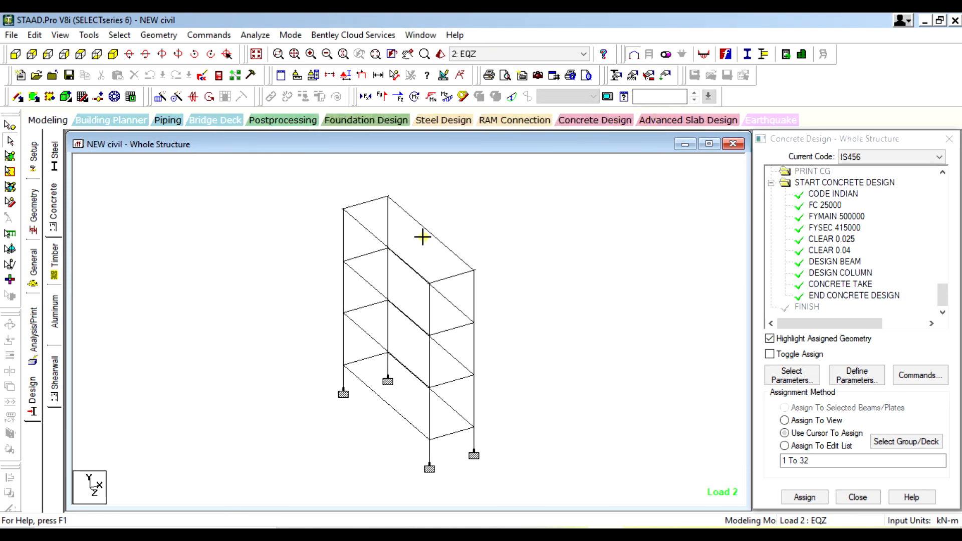
{"action": "left_click", "coordinate": [423, 237]}
{"action": "left_click", "coordinate": [437, 247]}
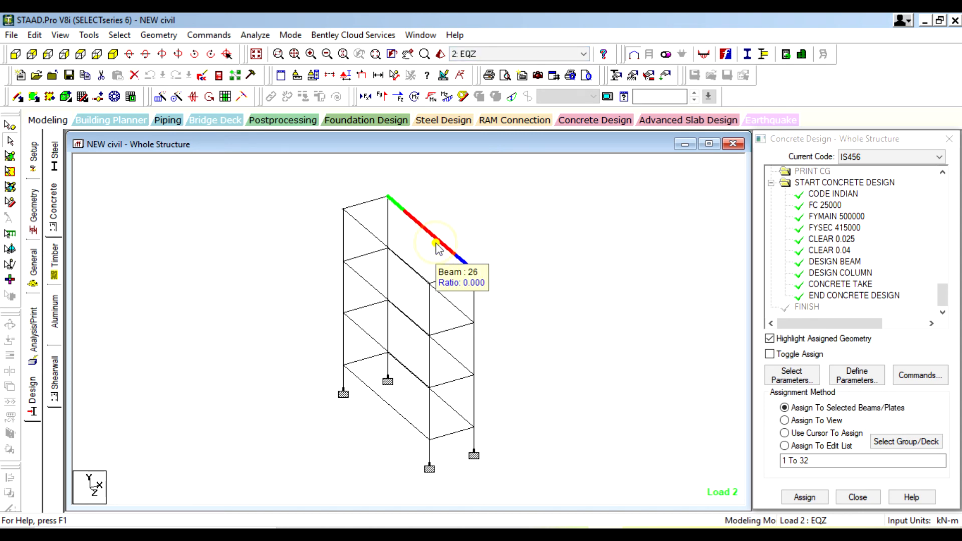
{"action": "double_click", "coordinate": [438, 247]}
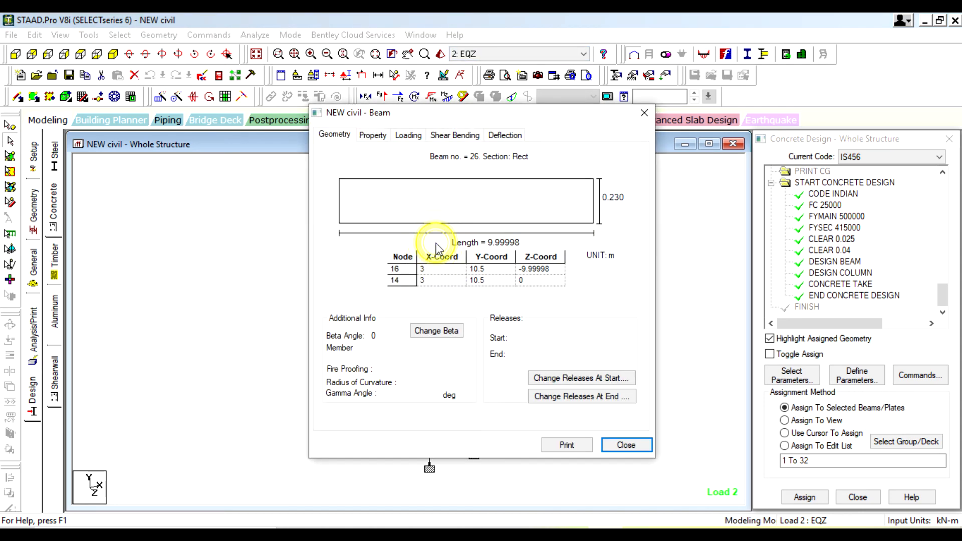
{"action": "left_click", "coordinate": [645, 114]}
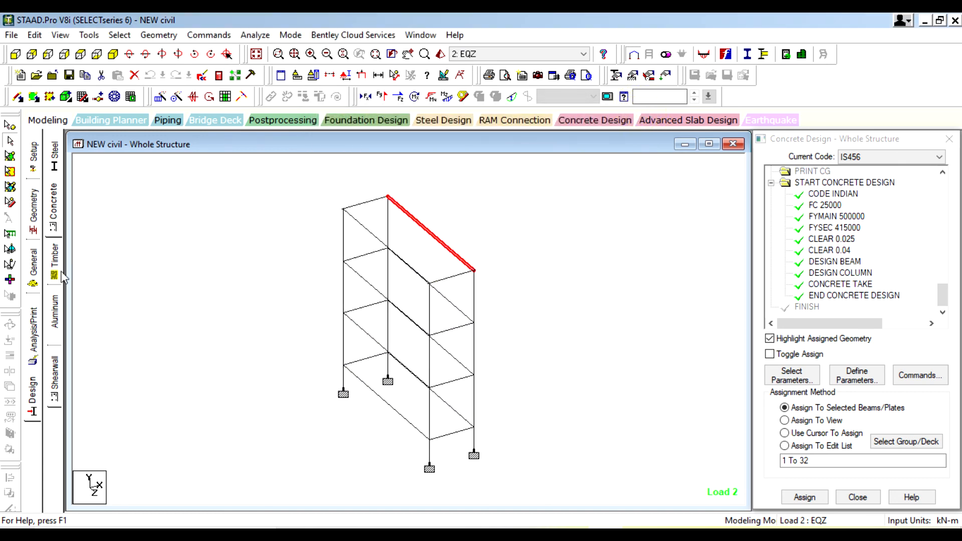
Define a new rectangular concrete section with YD 0.7 m and ZD 0.450 m in the structure's section properties
{"action": "left_click", "coordinate": [33, 265]}
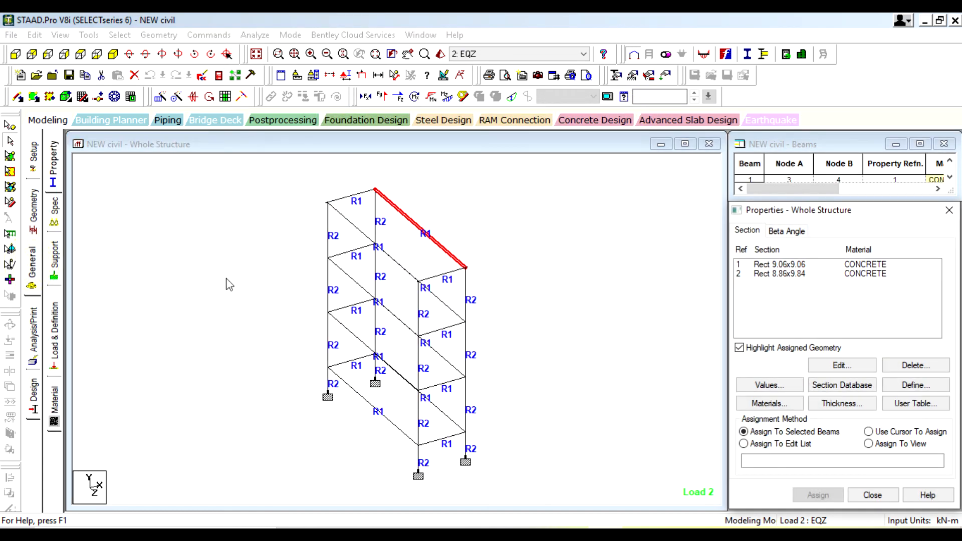
{"action": "left_click", "coordinate": [803, 274]}
{"action": "left_click", "coordinate": [685, 286]}
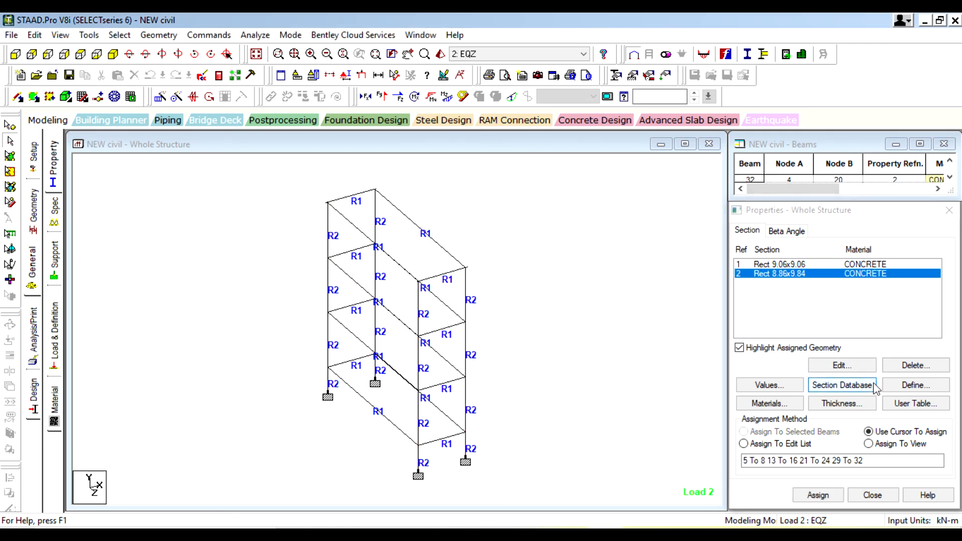
{"action": "left_click", "coordinate": [912, 384]}
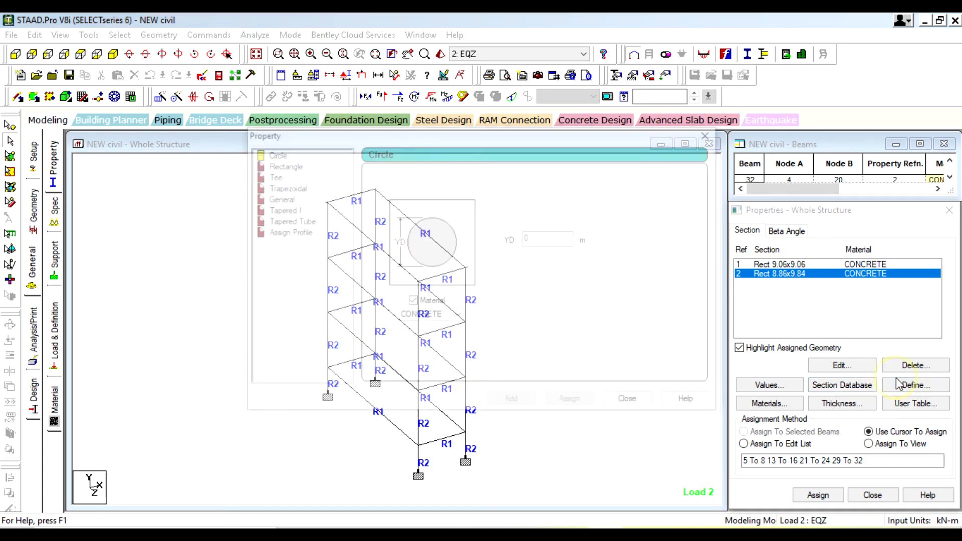
{"action": "left_click", "coordinate": [281, 165]}
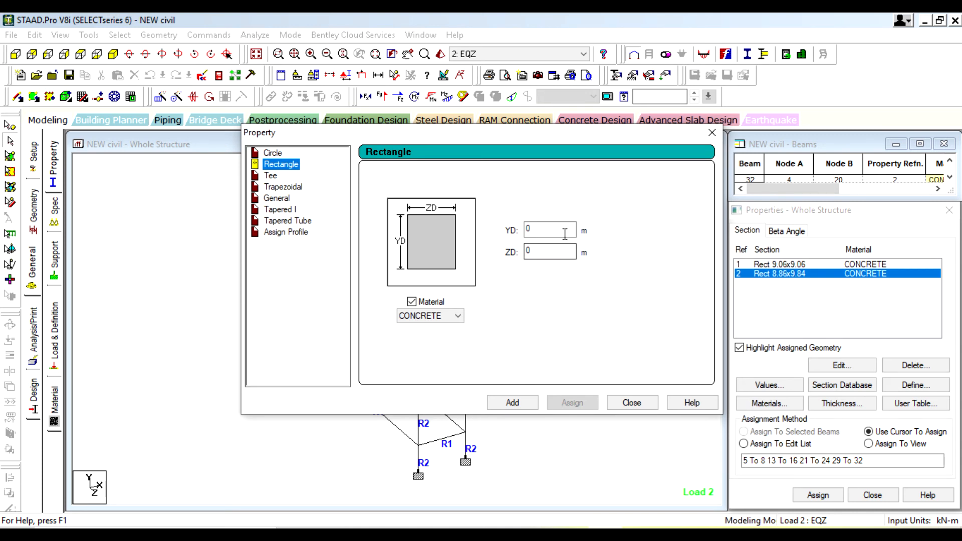
{"action": "left_click", "coordinate": [547, 229]}
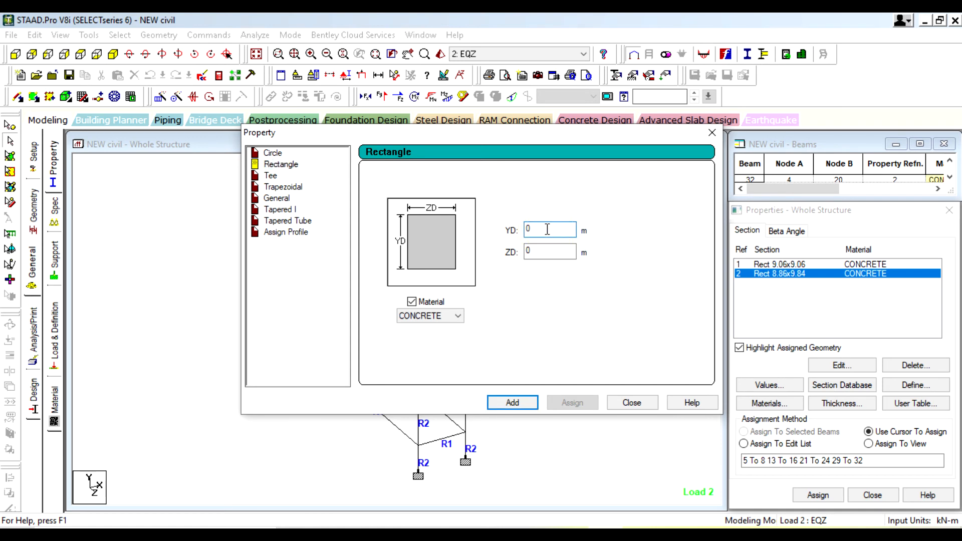
{"action": "type", "text": ".7"}
{"action": "left_click", "coordinate": [550, 252]}
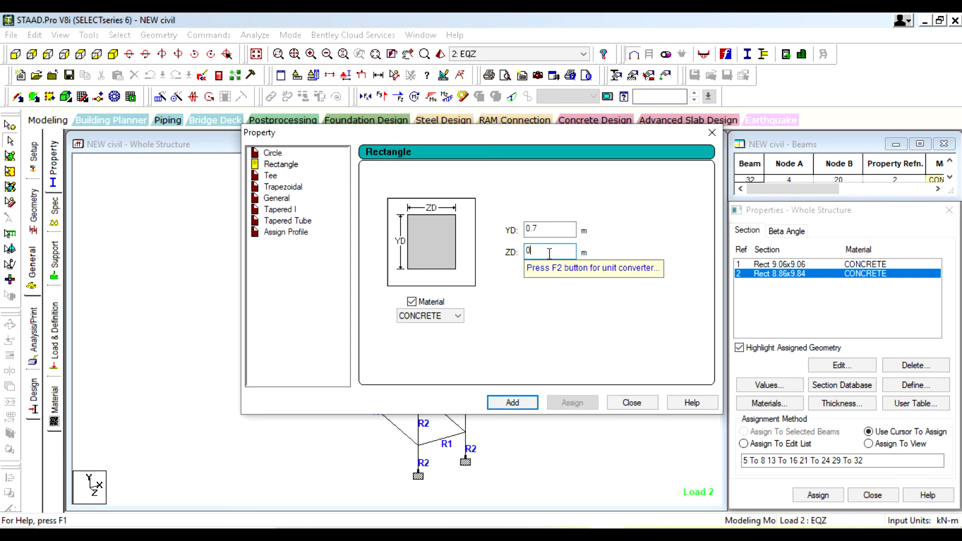
{"action": "type", "text": ".450"}
{"action": "left_click", "coordinate": [510, 404]}
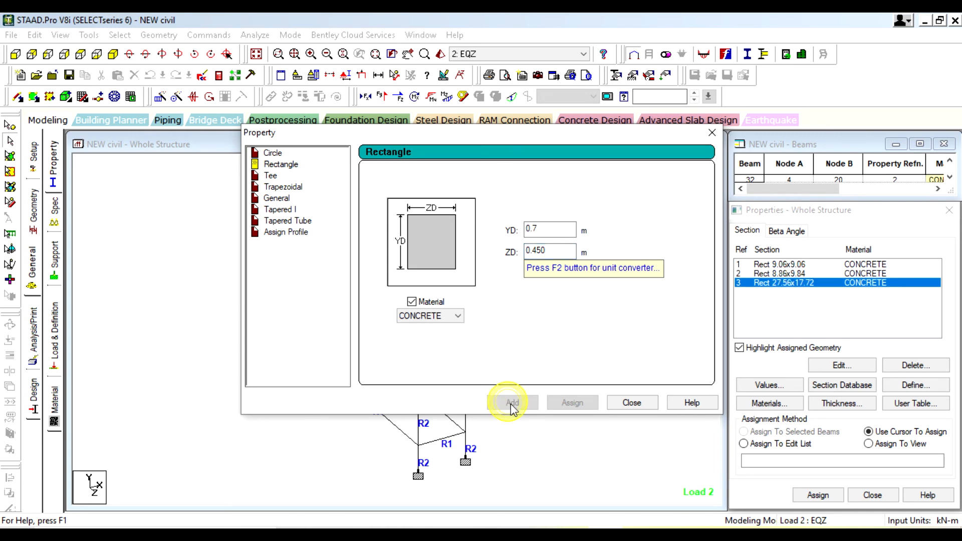
{"action": "left_click", "coordinate": [632, 404]}
Assign the new Rect 27.56x17.72 section to the long roof beam 26
{"action": "left_click", "coordinate": [776, 288]}
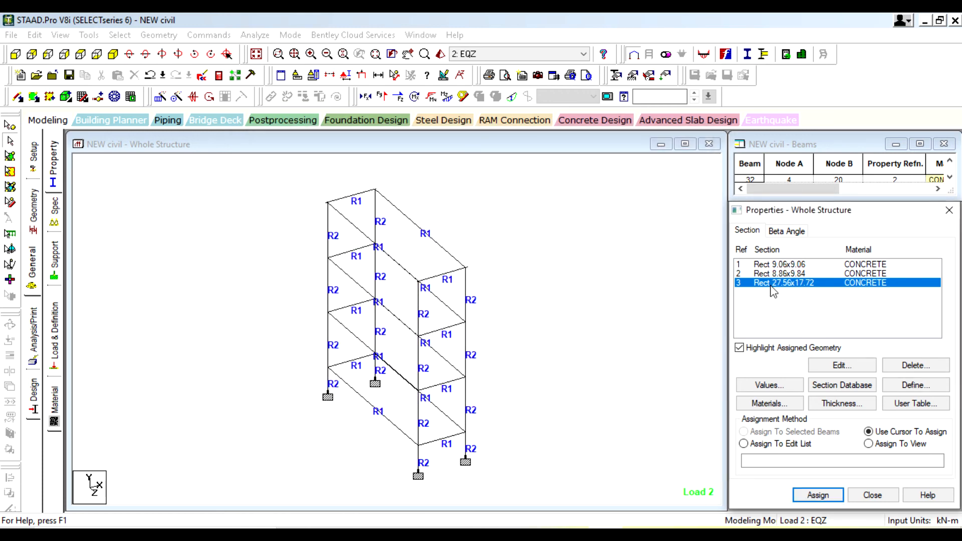
{"action": "left_click", "coordinate": [428, 237]}
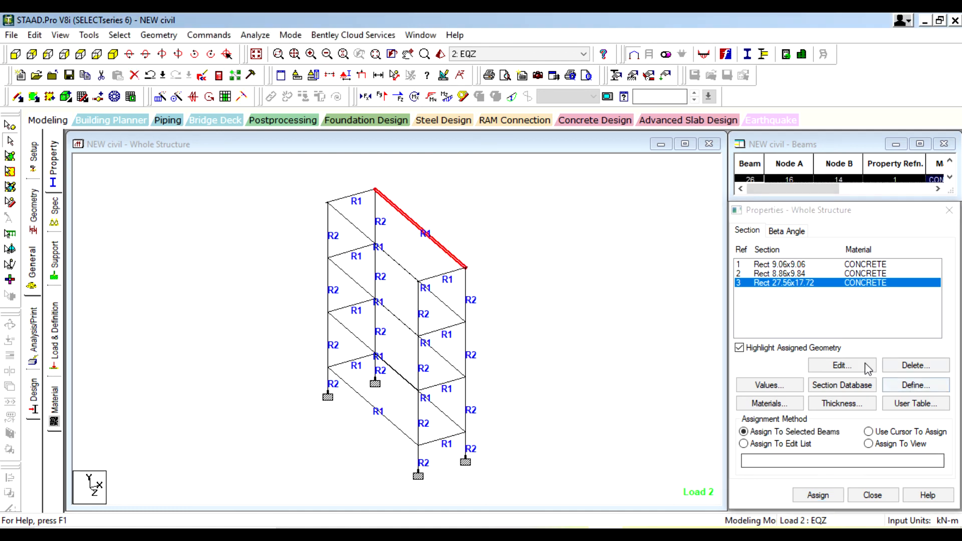
{"action": "left_click", "coordinate": [817, 495]}
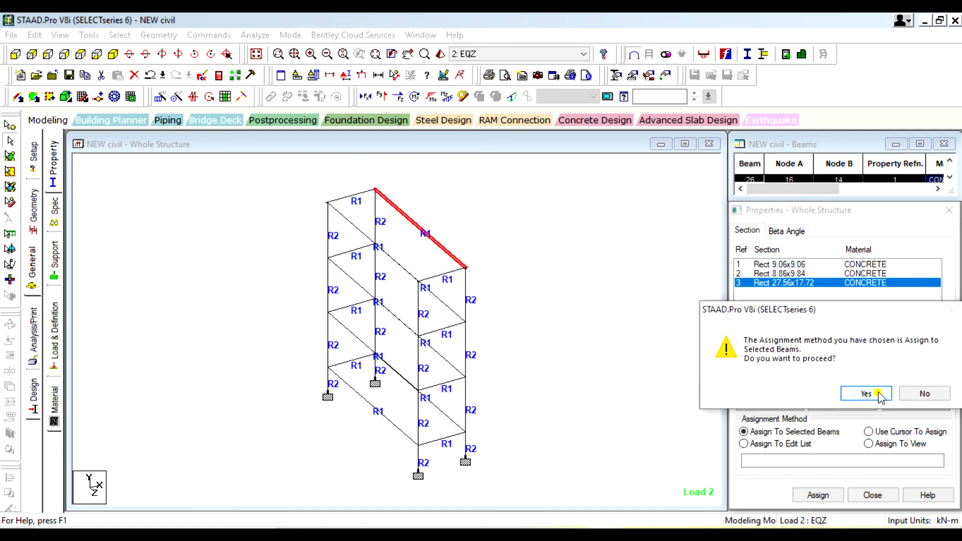
{"action": "left_click", "coordinate": [861, 393]}
{"action": "left_click", "coordinate": [861, 393]}
{"action": "left_click", "coordinate": [605, 246]}
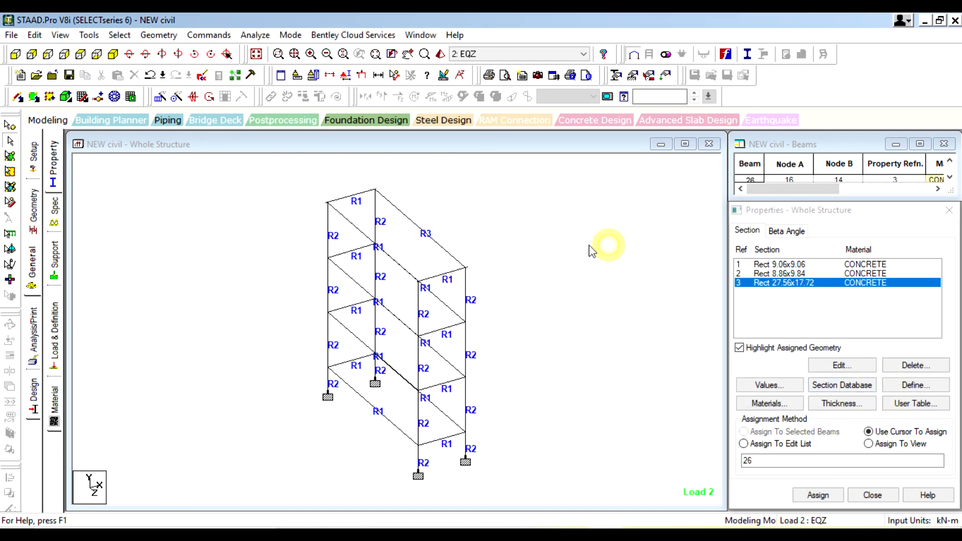
Save the modified structure and rerun the analysis and concrete design, staying in modeling mode
{"action": "left_click", "coordinate": [255, 34]}
{"action": "left_click", "coordinate": [283, 48]}
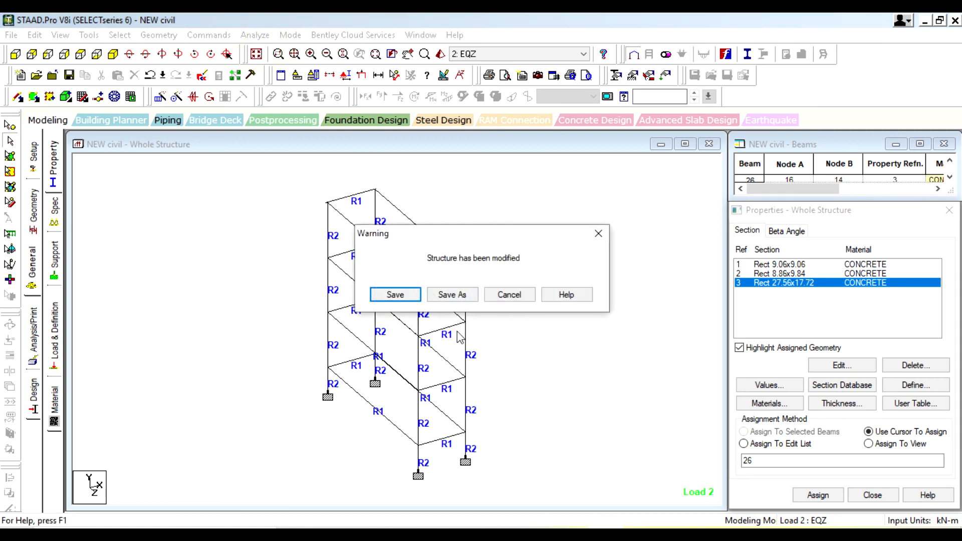
{"action": "left_click", "coordinate": [395, 295]}
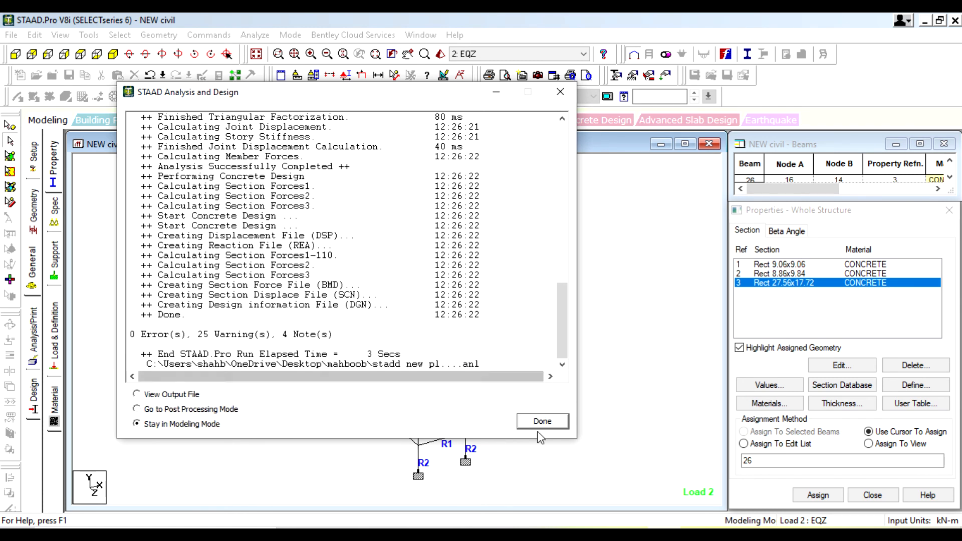
{"action": "left_click", "coordinate": [539, 423]}
View the concrete design results of roof beam 26 with its enlarged section
{"action": "double_click", "coordinate": [401, 216]}
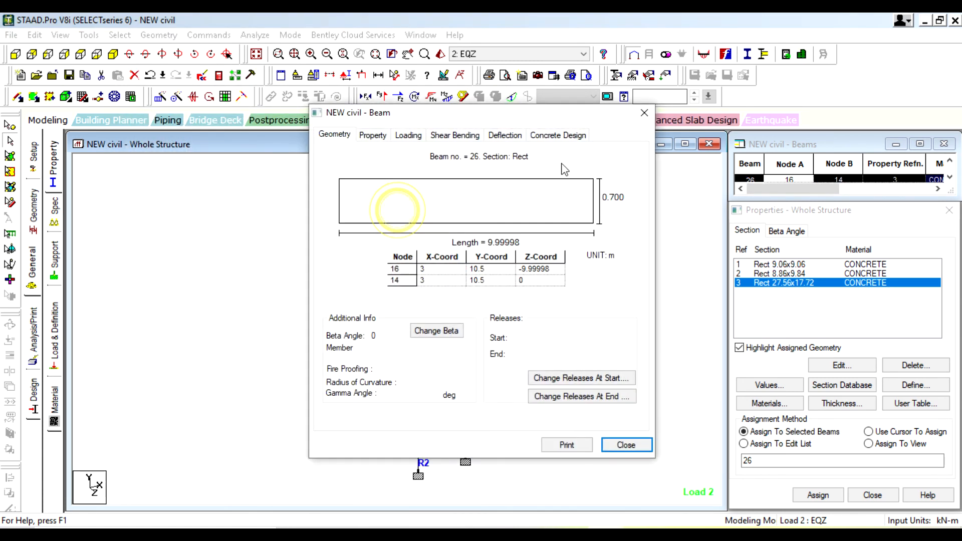
{"action": "left_click", "coordinate": [582, 138]}
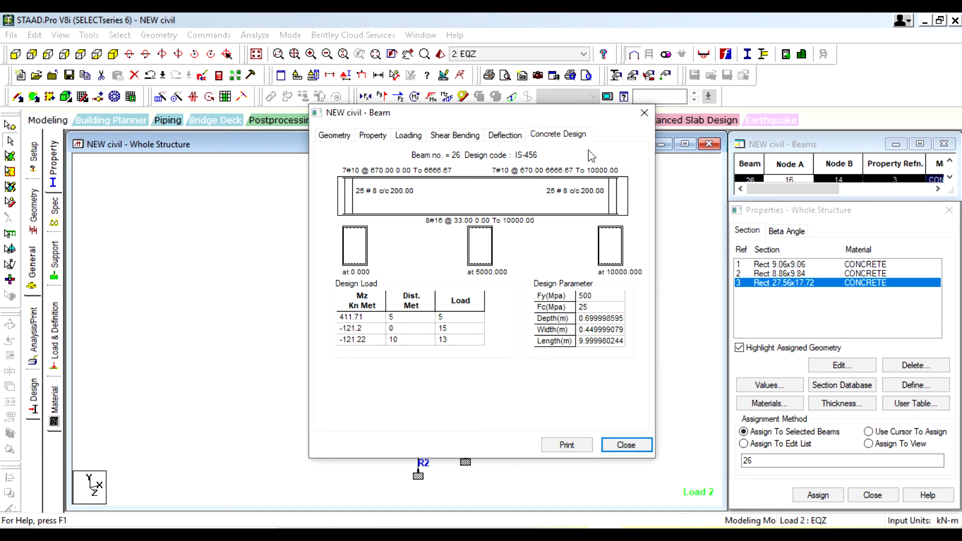
{"action": "left_click", "coordinate": [644, 113]}
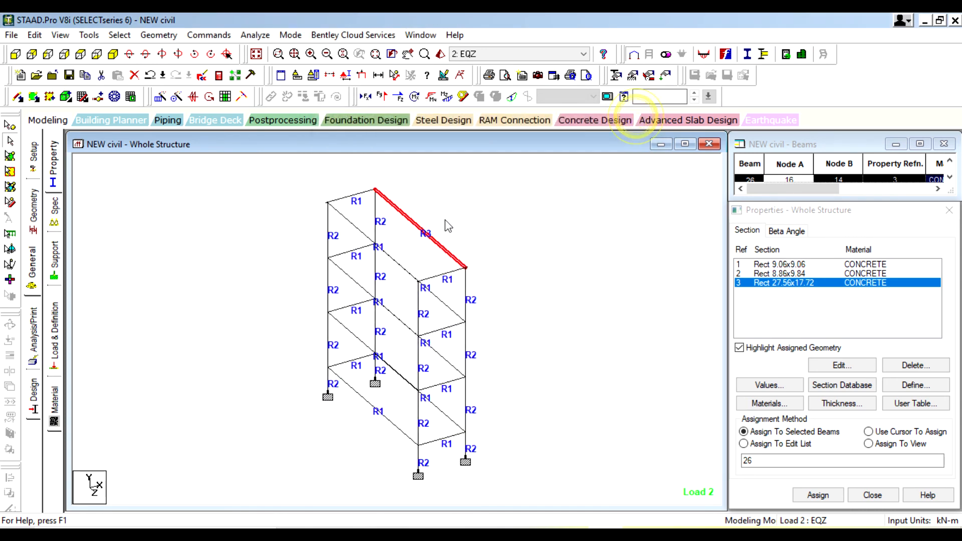
Open the member details of long roof beam 28, parallel to the enlarged beam, then close them and clear the selection
{"action": "left_click", "coordinate": [344, 219]}
{"action": "double_click", "coordinate": [344, 218]}
{"action": "left_click", "coordinate": [644, 114]}
{"action": "left_click", "coordinate": [612, 191]}
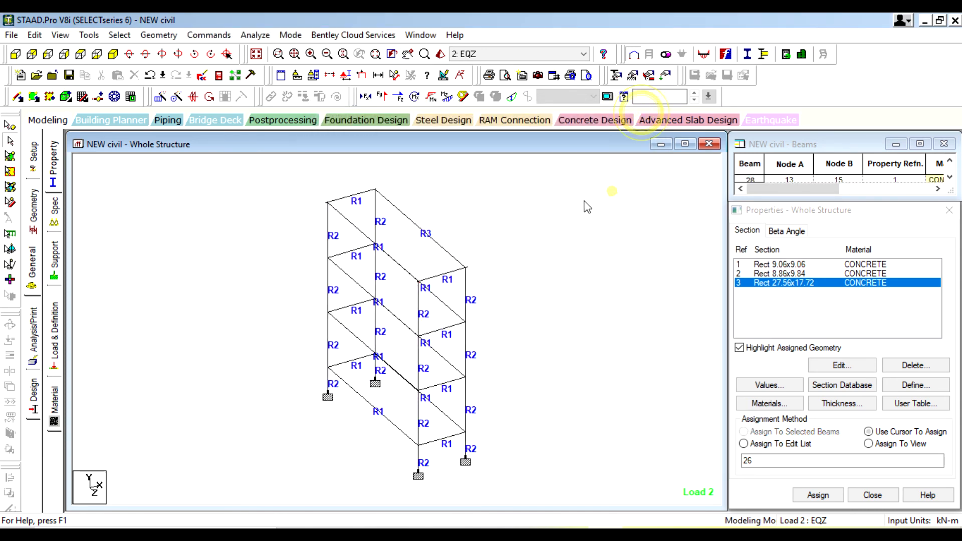
Recheck the IS-456 concrete design reinforcement of enlarged roof beam 26 and close its member details
{"action": "double_click", "coordinate": [434, 240]}
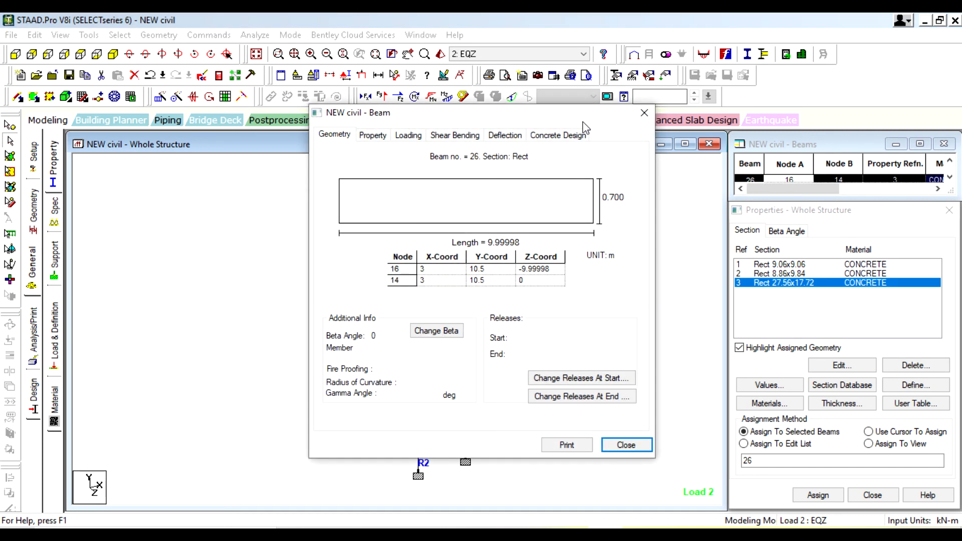
{"action": "left_click", "coordinate": [580, 134]}
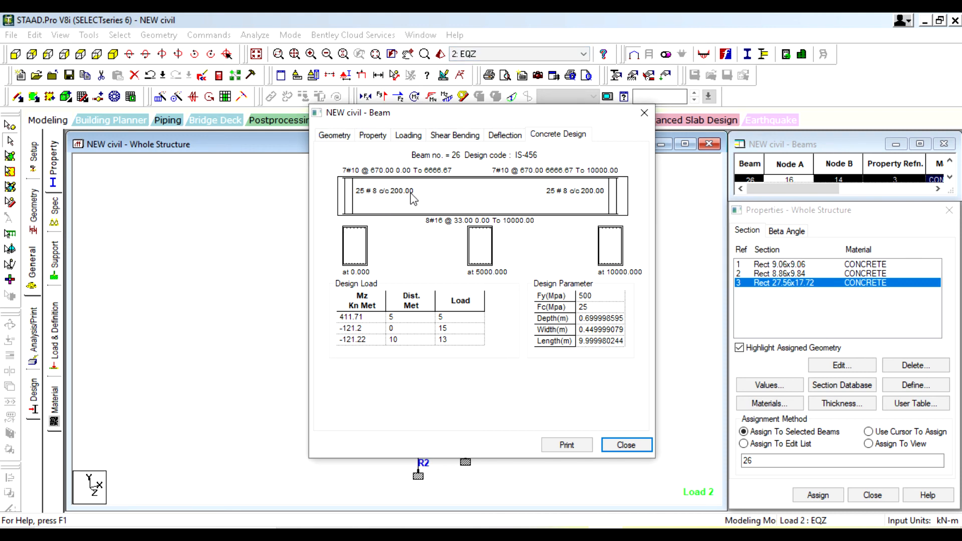
{"action": "left_click", "coordinate": [644, 118]}
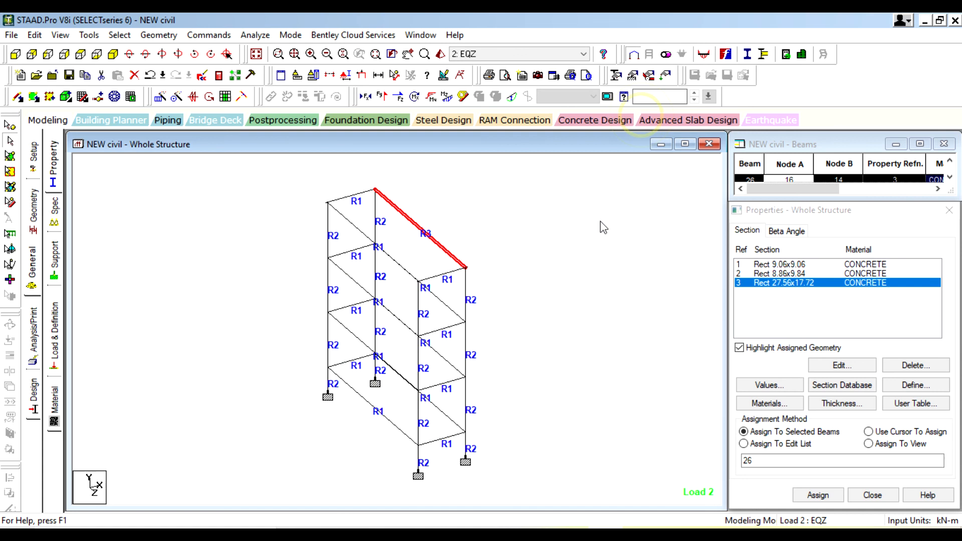
{"action": "left_click", "coordinate": [493, 241]}
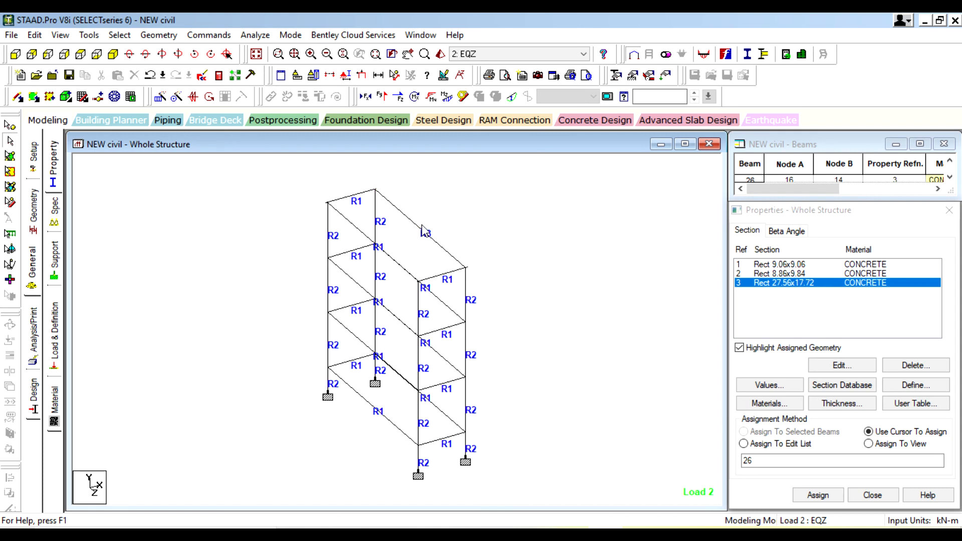
{"action": "left_click", "coordinate": [511, 215]}
{"action": "left_click", "coordinate": [398, 206]}
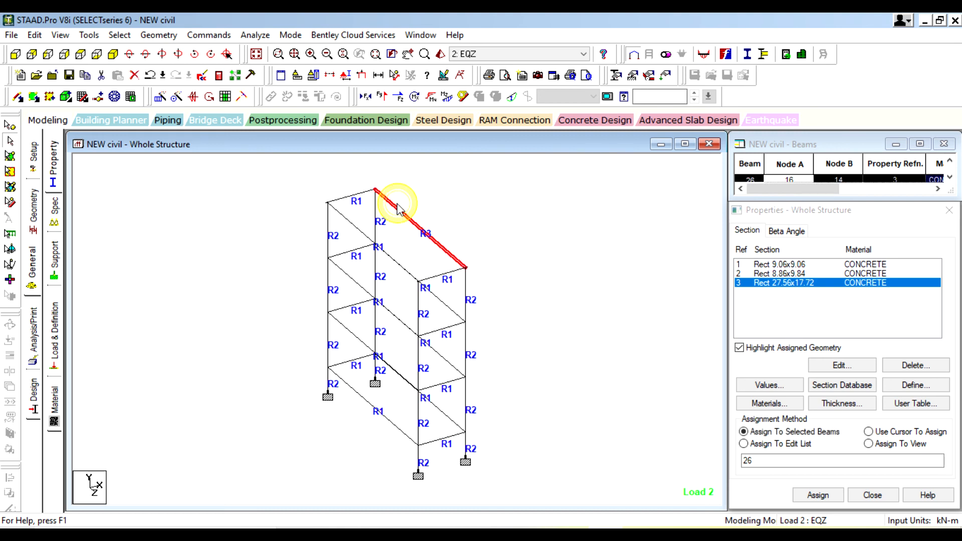
{"action": "left_click", "coordinate": [437, 200]}
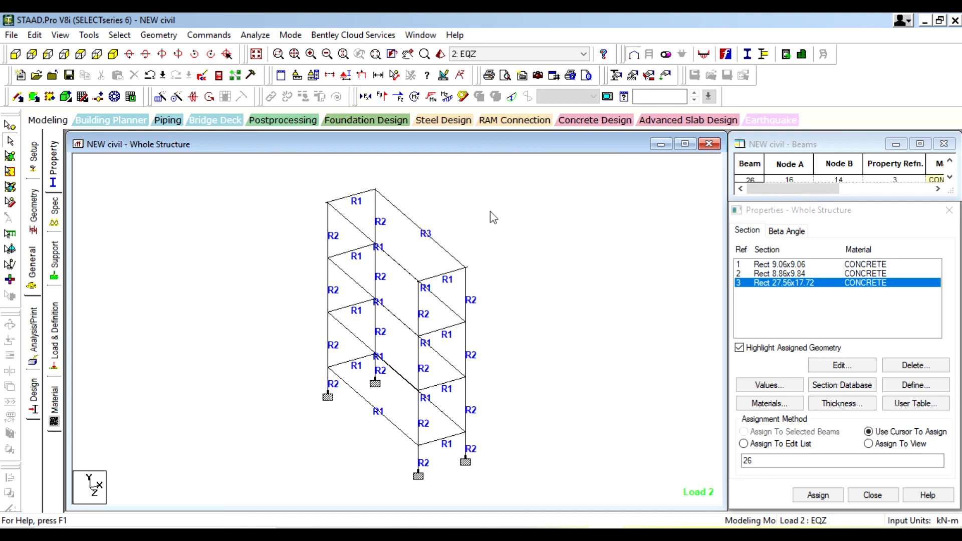
{"action": "left_click", "coordinate": [540, 201]}
Switch to postprocessing mode with all load cases included in the results
{"action": "left_click", "coordinate": [285, 120]}
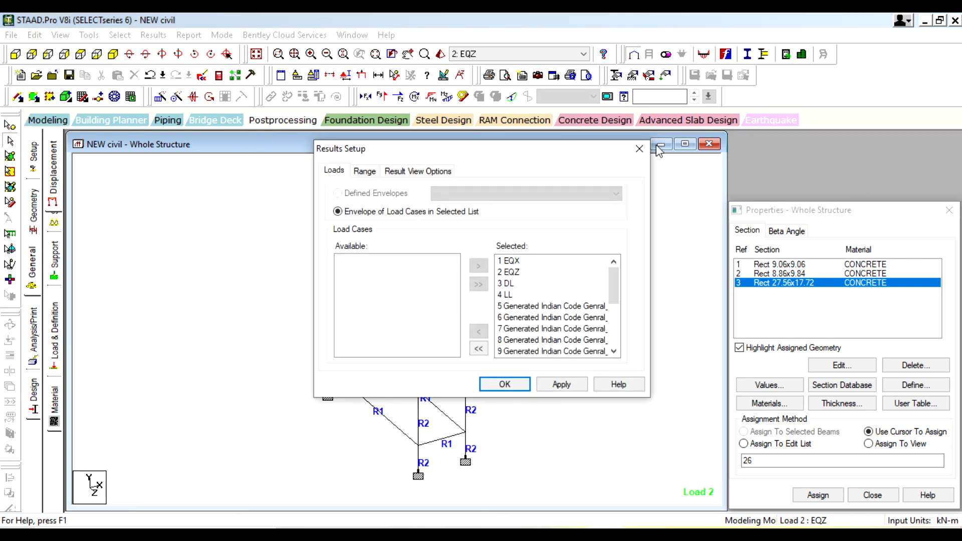
{"action": "left_click", "coordinate": [528, 388]}
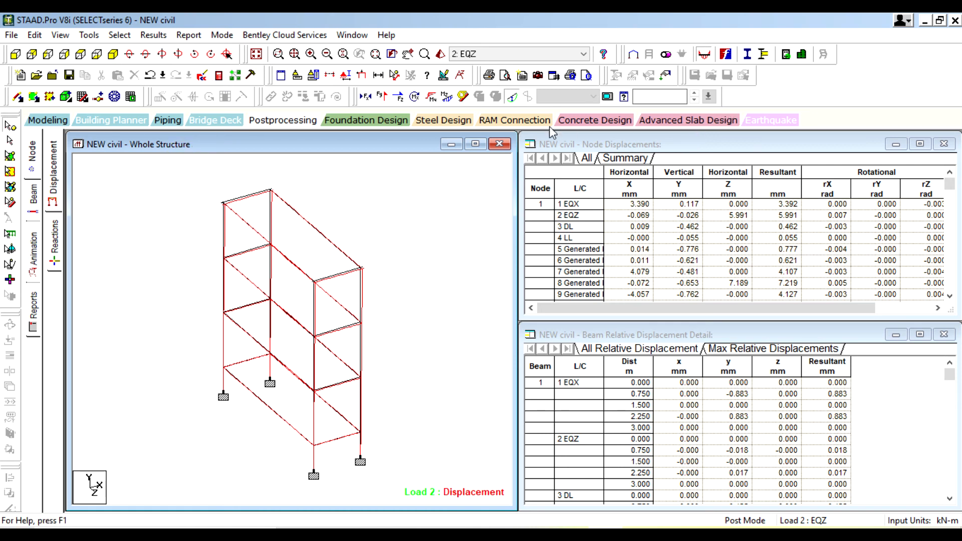
Examine the available result and report options, including the annotation settings for reactions and beam results, without applying any
{"action": "left_click", "coordinate": [154, 34]}
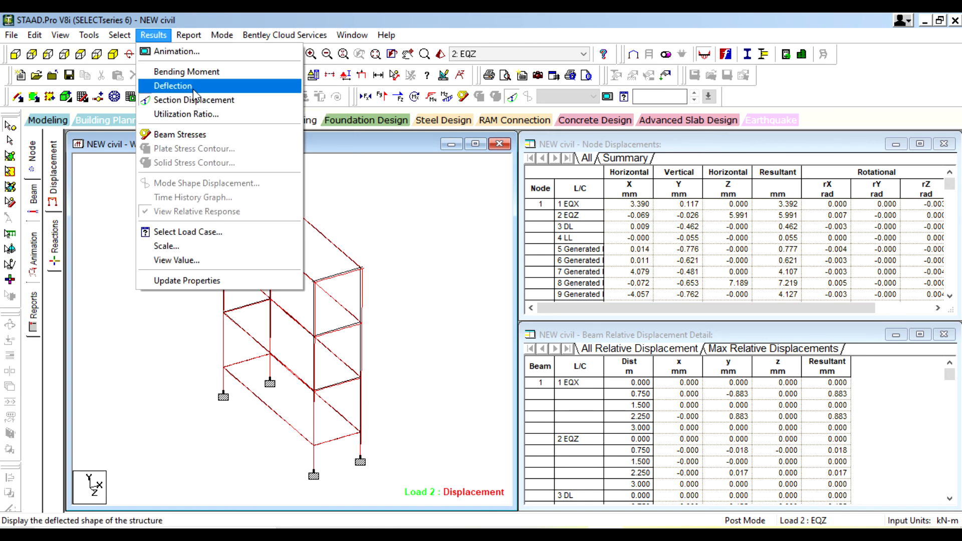
{"action": "mouse_move", "coordinate": [191, 34]}
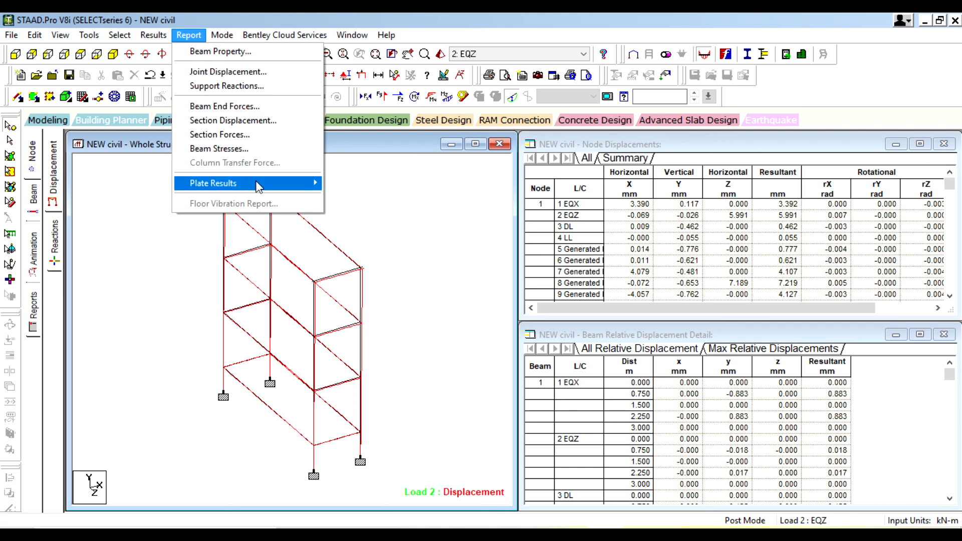
{"action": "mouse_move", "coordinate": [203, 185]}
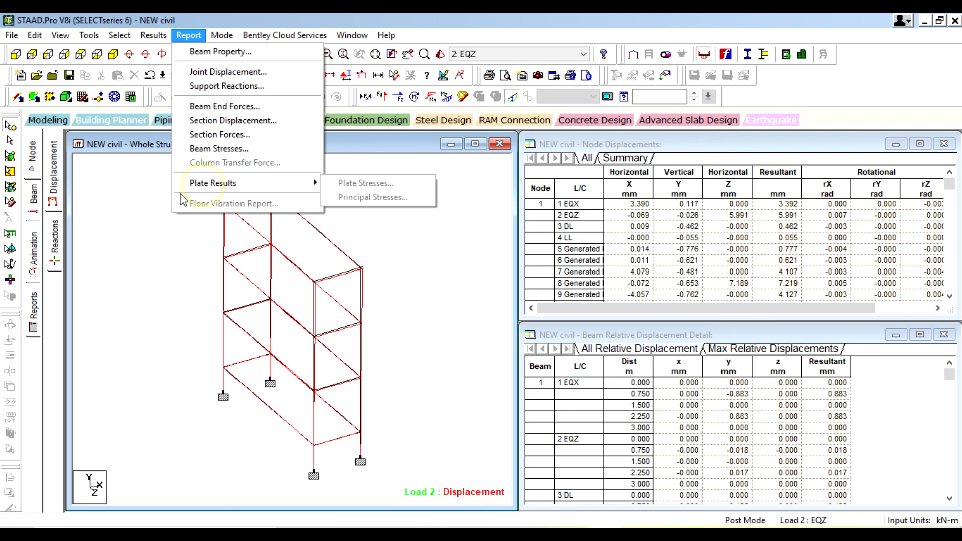
{"action": "left_click", "coordinate": [132, 178]}
{"action": "left_click", "coordinate": [149, 35]}
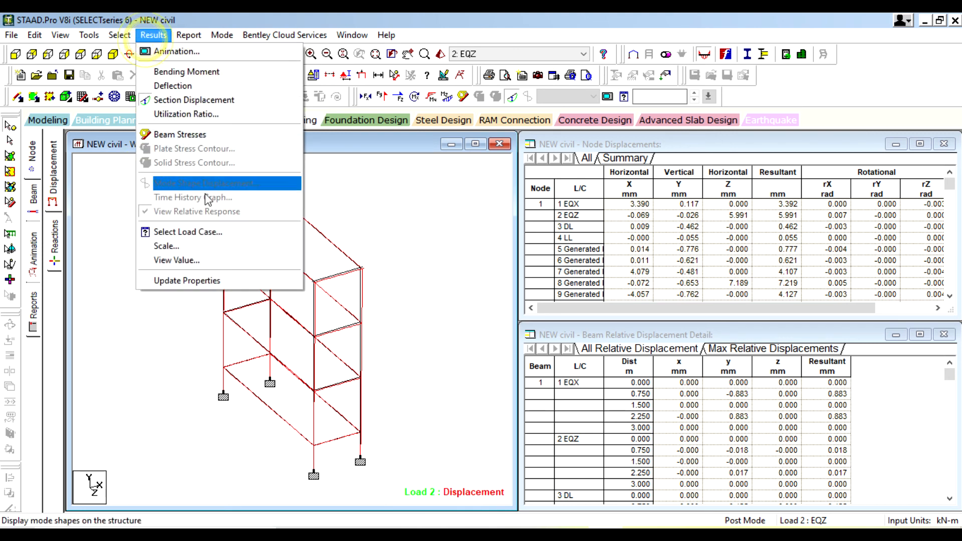
{"action": "left_click", "coordinate": [245, 259]}
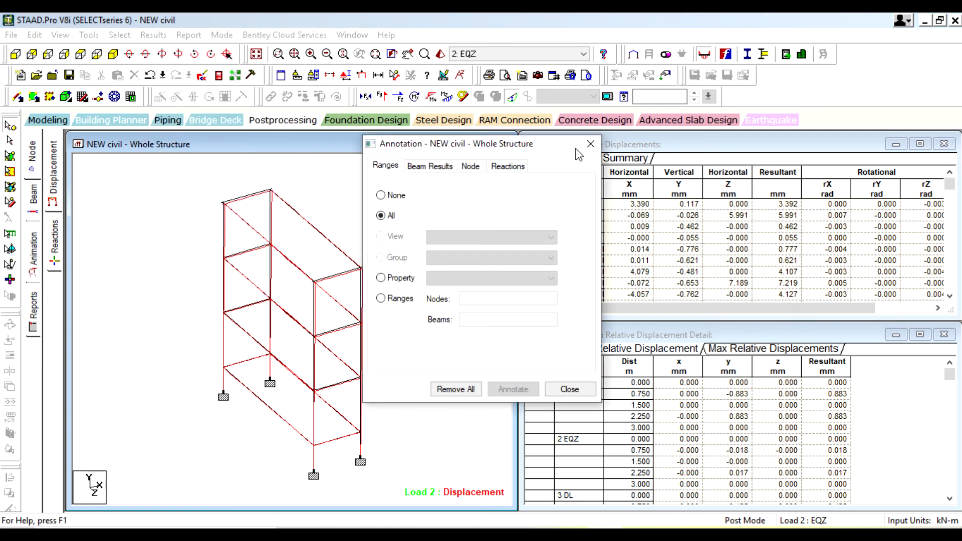
{"action": "left_click", "coordinate": [511, 167]}
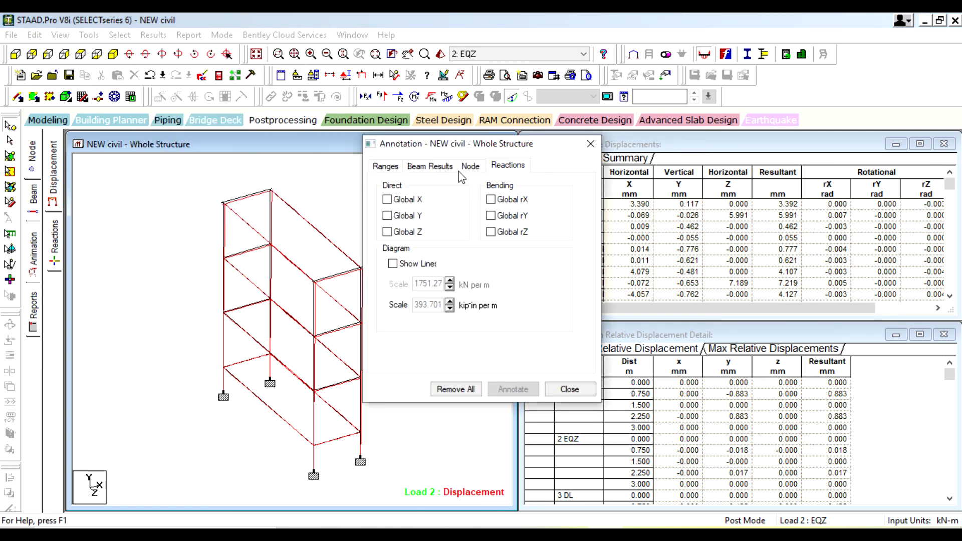
{"action": "left_click", "coordinate": [432, 166]}
{"action": "left_click", "coordinate": [590, 144]}
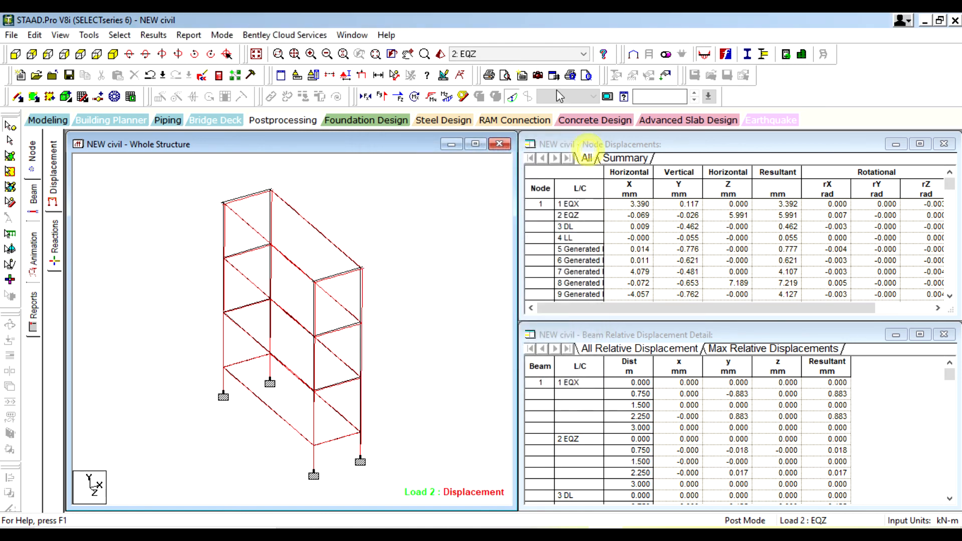
Set the active load case to Envelope for the displacement view of the whole structure
{"action": "left_click", "coordinate": [539, 54]}
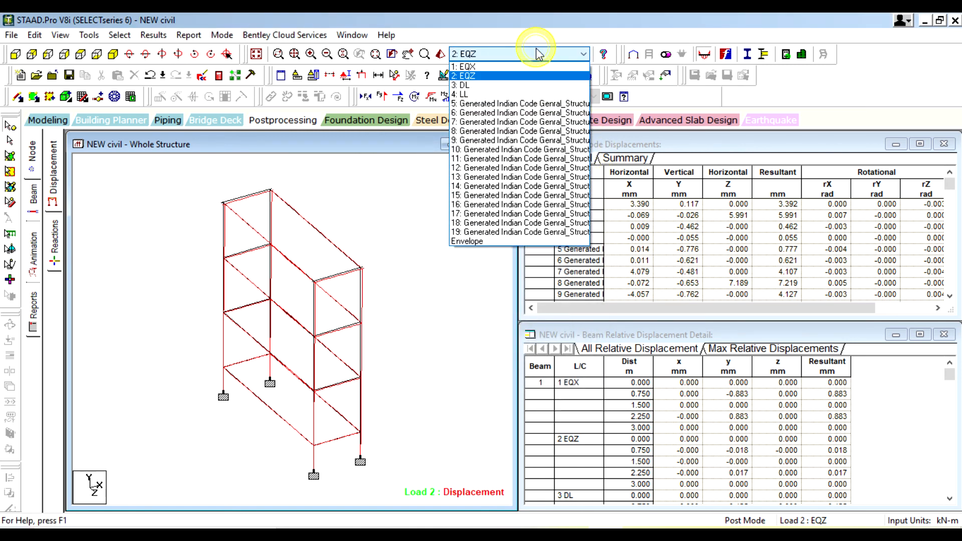
{"action": "left_click", "coordinate": [476, 242]}
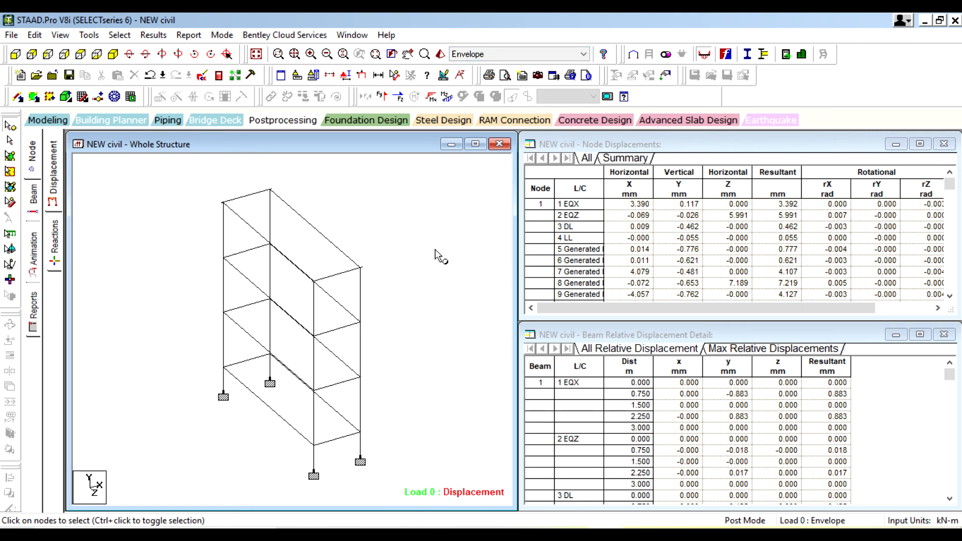
Return to the model's section properties and inspect the member details of short roof beams 25 and 27
{"action": "left_click", "coordinate": [48, 121]}
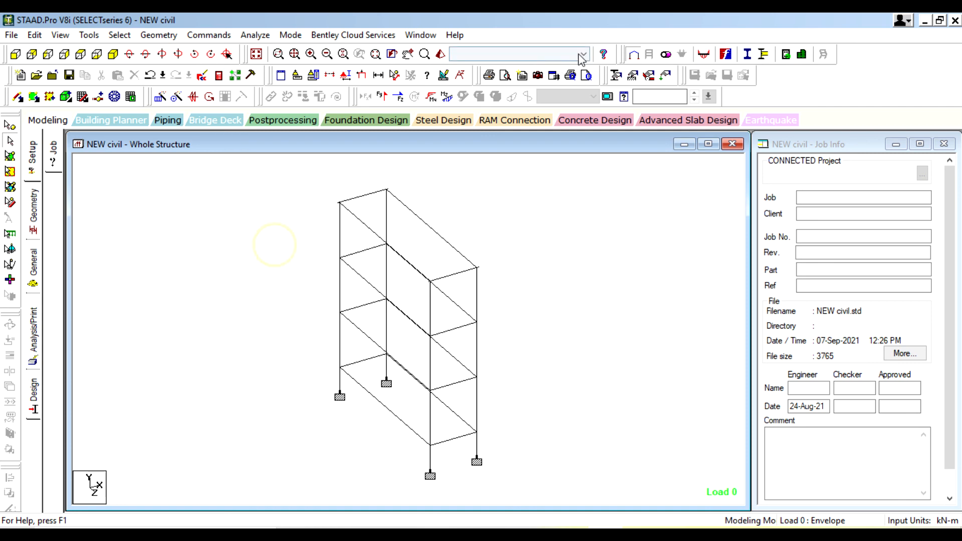
{"action": "left_click", "coordinate": [33, 205]}
{"action": "left_click", "coordinate": [34, 268]}
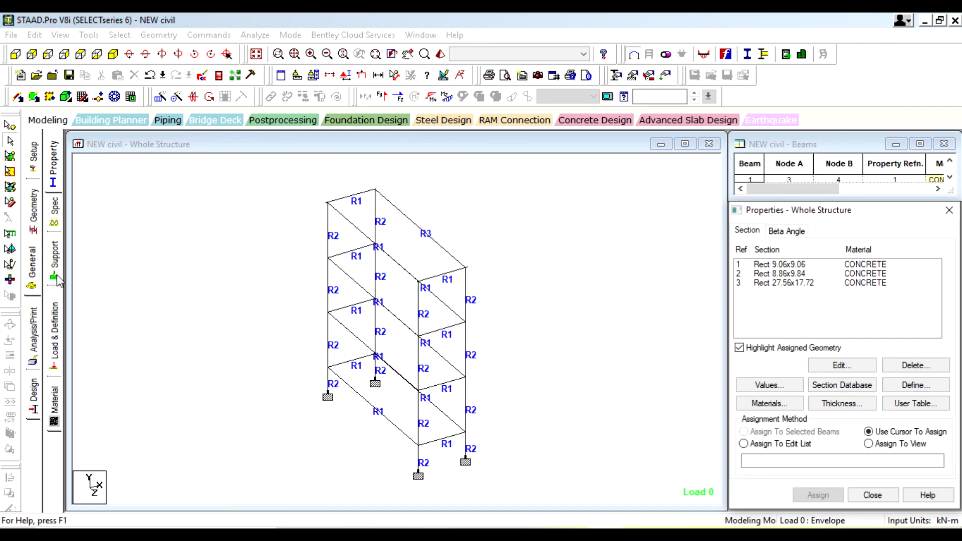
{"action": "left_click", "coordinate": [230, 192]}
{"action": "double_click", "coordinate": [352, 199]}
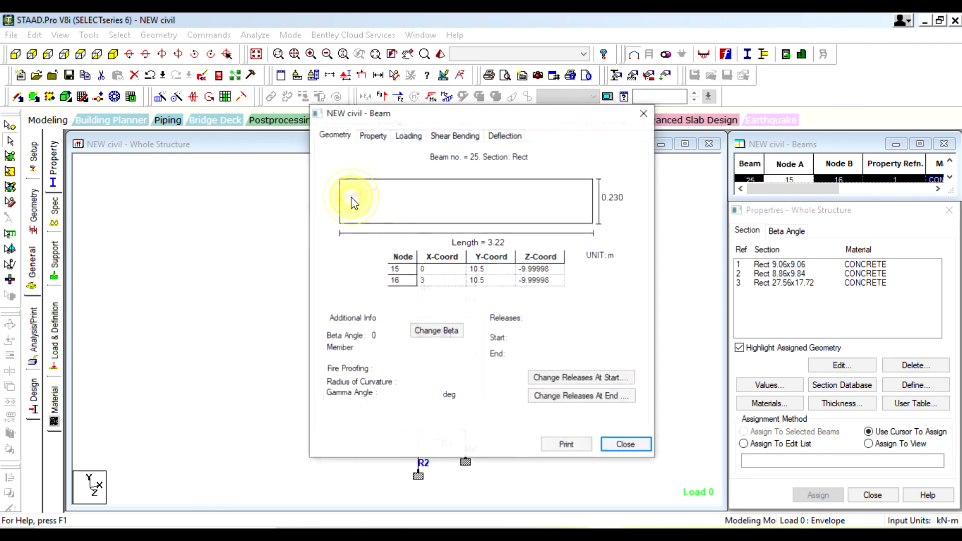
{"action": "left_click", "coordinate": [647, 114]}
{"action": "double_click", "coordinate": [442, 274]}
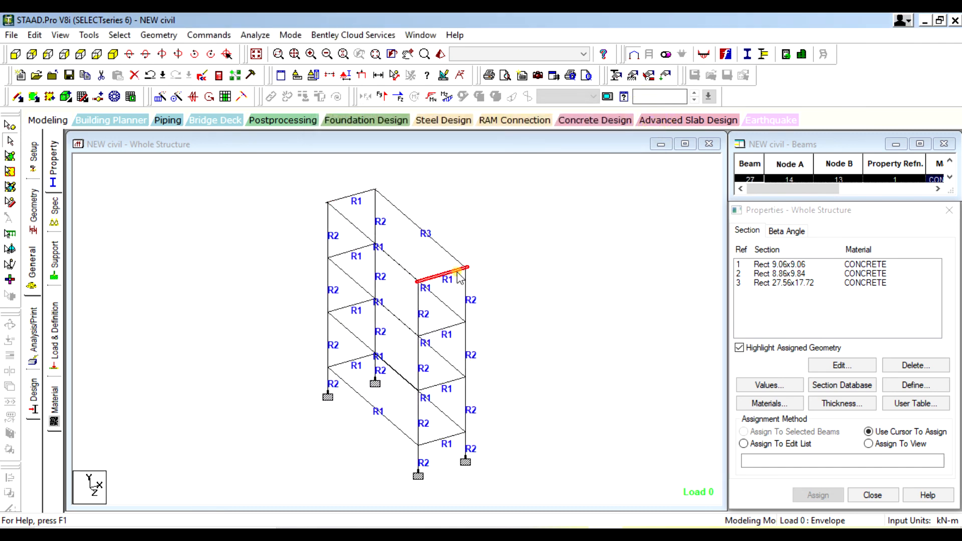
{"action": "left_click", "coordinate": [645, 113]}
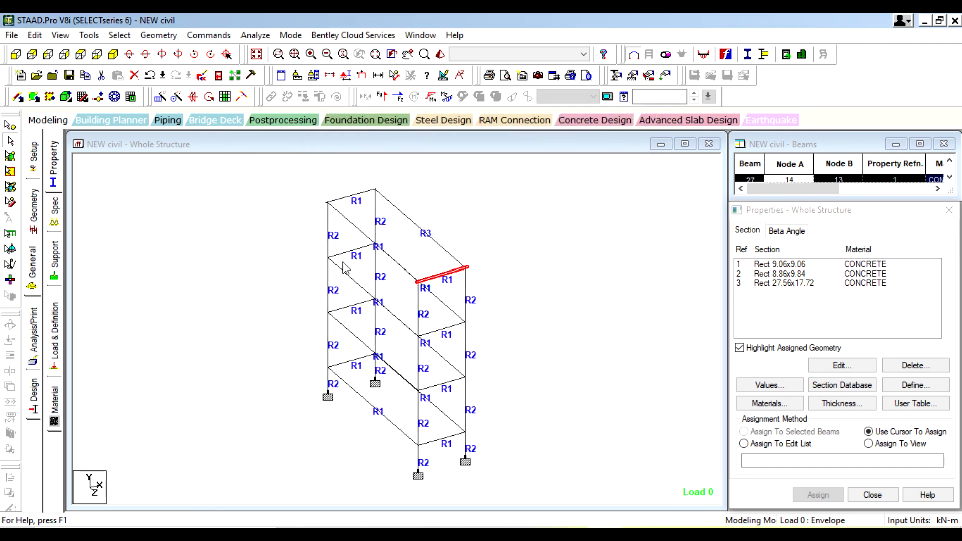
View the concrete design results of short beam 17, one level below the roof, and close them
{"action": "double_click", "coordinate": [349, 249]}
{"action": "left_click", "coordinate": [557, 135]}
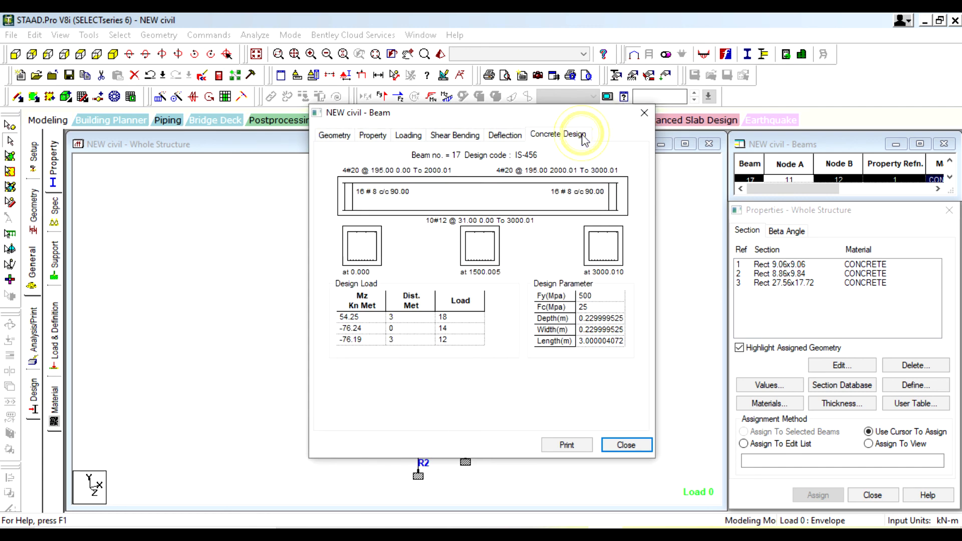
{"action": "left_click", "coordinate": [642, 114]}
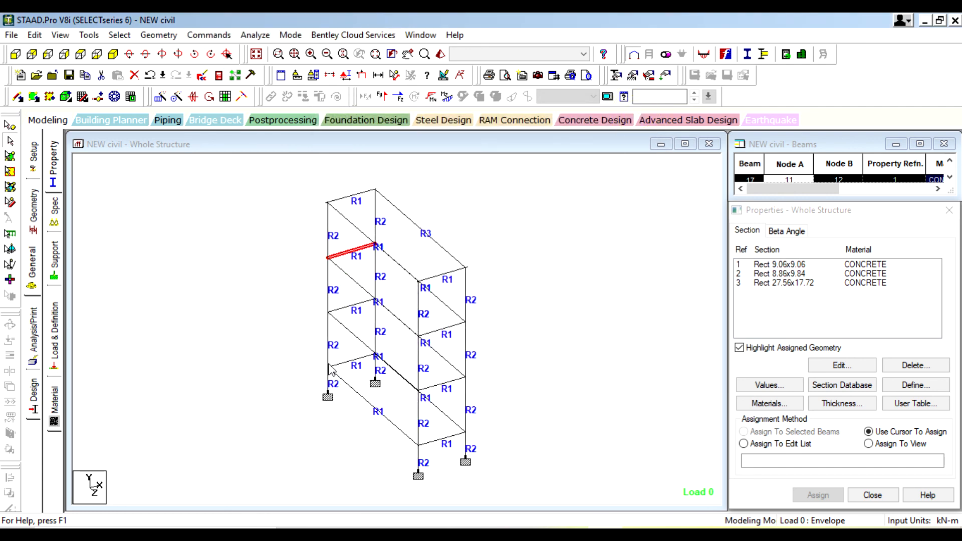
View the concrete design results of lowest short beam 1, inspect beam 9 one level above, and clear the selection
{"action": "double_click", "coordinate": [345, 364]}
{"action": "left_click", "coordinate": [560, 136]}
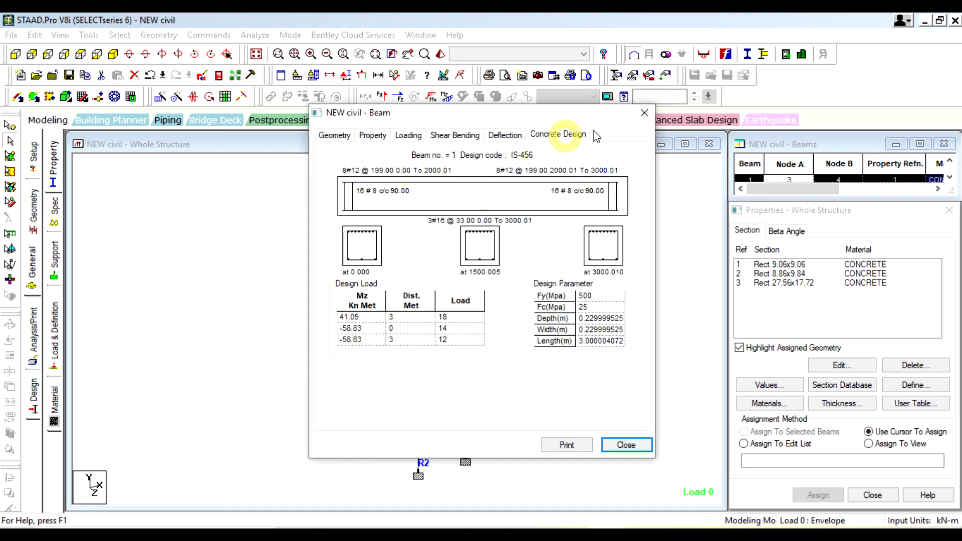
{"action": "left_click", "coordinate": [643, 113]}
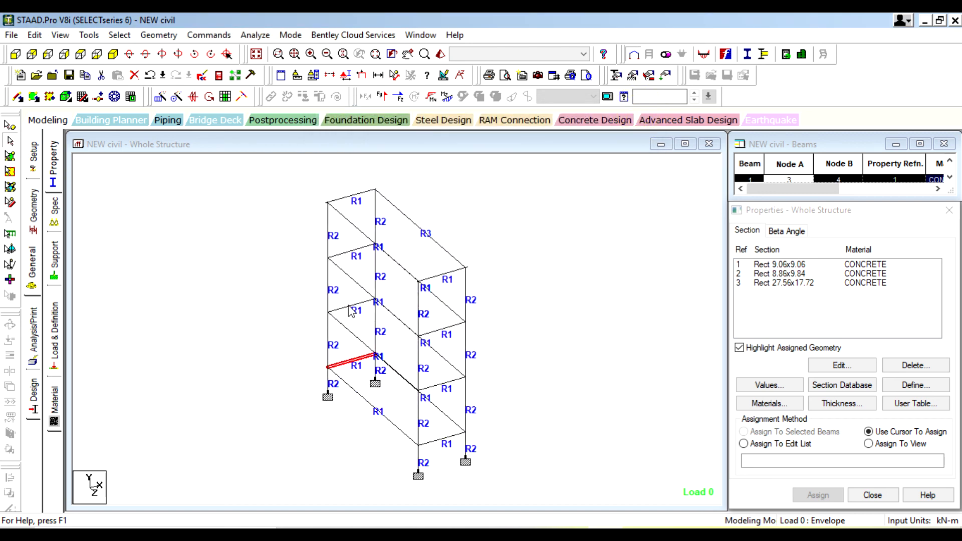
{"action": "double_click", "coordinate": [350, 306]}
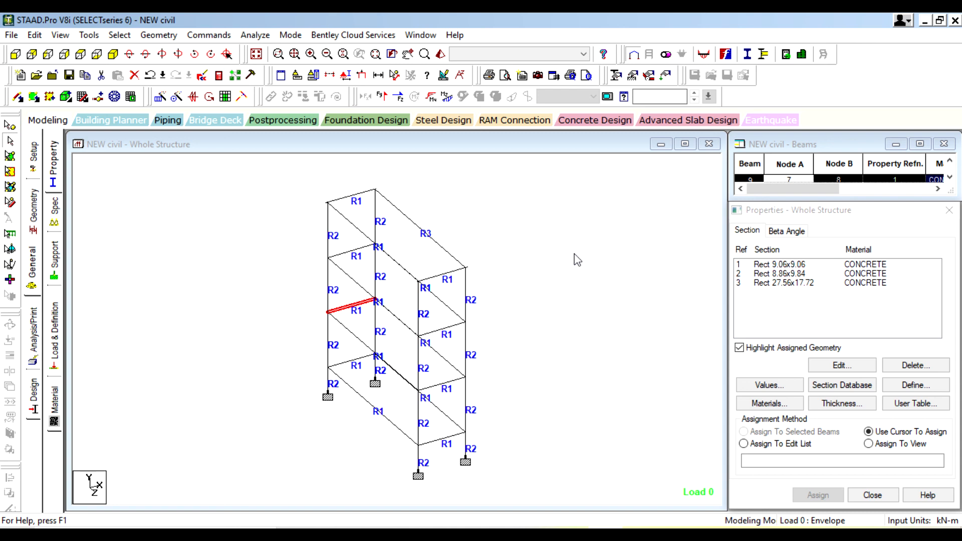
{"action": "left_click", "coordinate": [540, 244]}
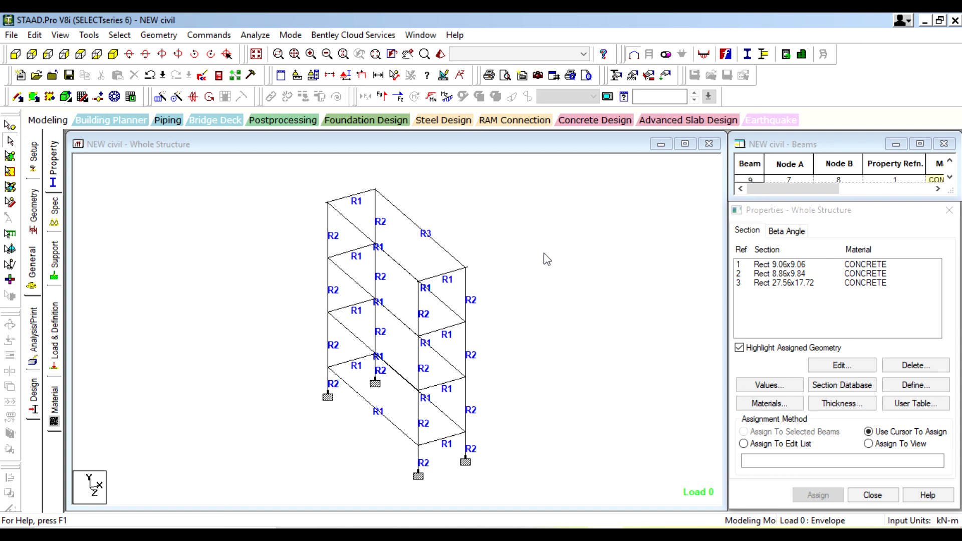